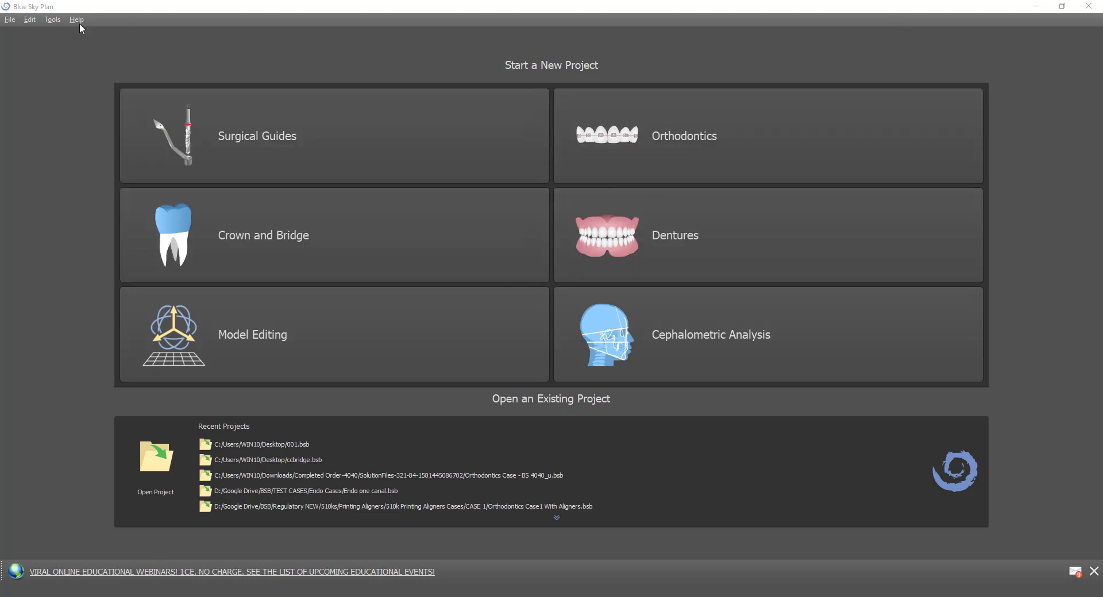
Step: Open the Orthodontics preferences and examine the gingiva trim margin and model height trimming settings
{"action": "left_click", "coordinate": [10, 19]}
{"action": "mouse_move", "coordinate": [50, 21]}
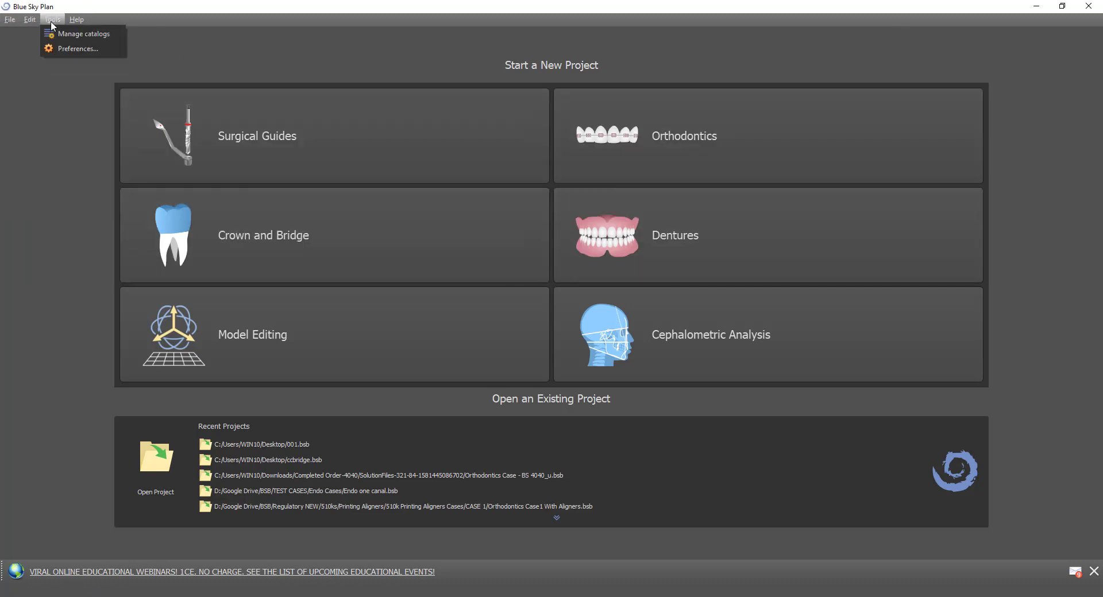
{"action": "left_click", "coordinate": [65, 50]}
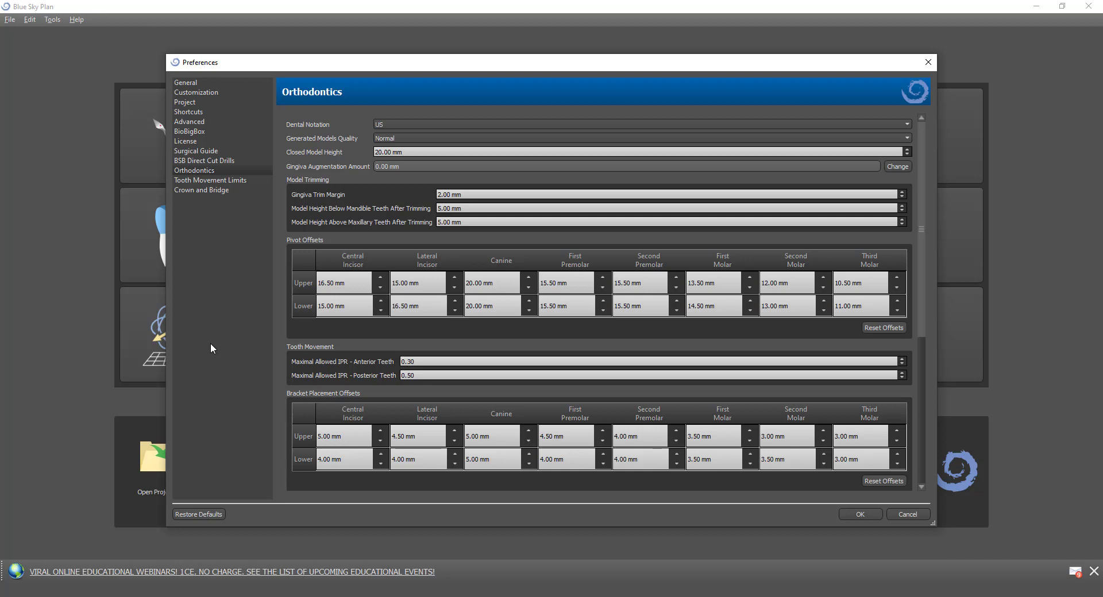
{"action": "left_click", "coordinate": [203, 173]}
{"action": "scroll", "coordinate": [516, 416], "scroll_direction": "down", "scroll_amount": 3}
{"action": "scroll", "coordinate": [516, 416], "scroll_direction": "up", "scroll_amount": 3}
{"action": "left_click", "coordinate": [454, 195]}
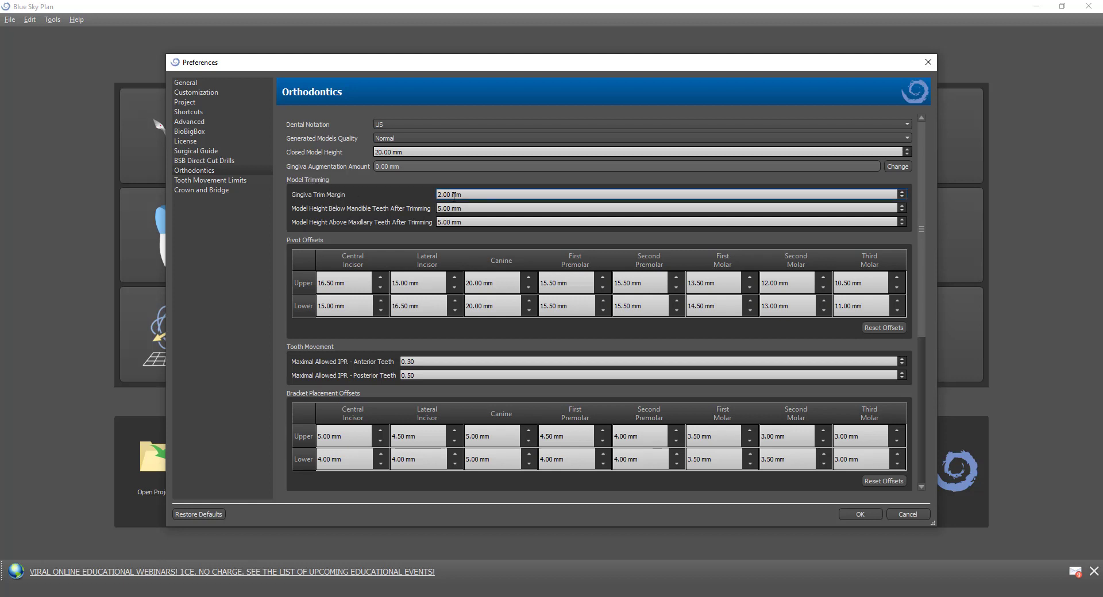
{"action": "left_click", "coordinate": [439, 195]}
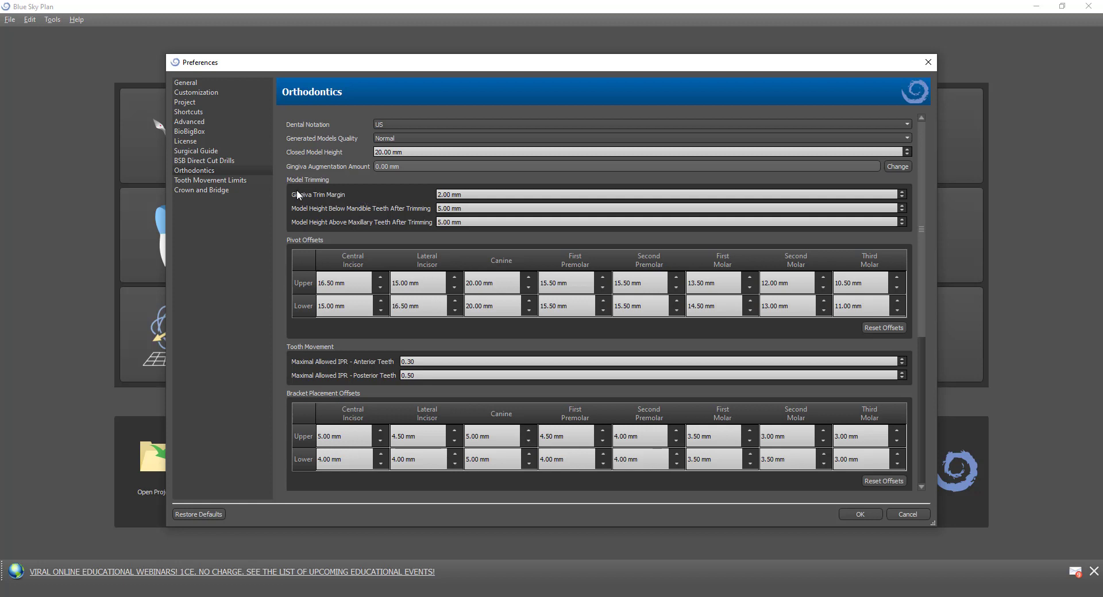
{"action": "left_click", "coordinate": [438, 194]}
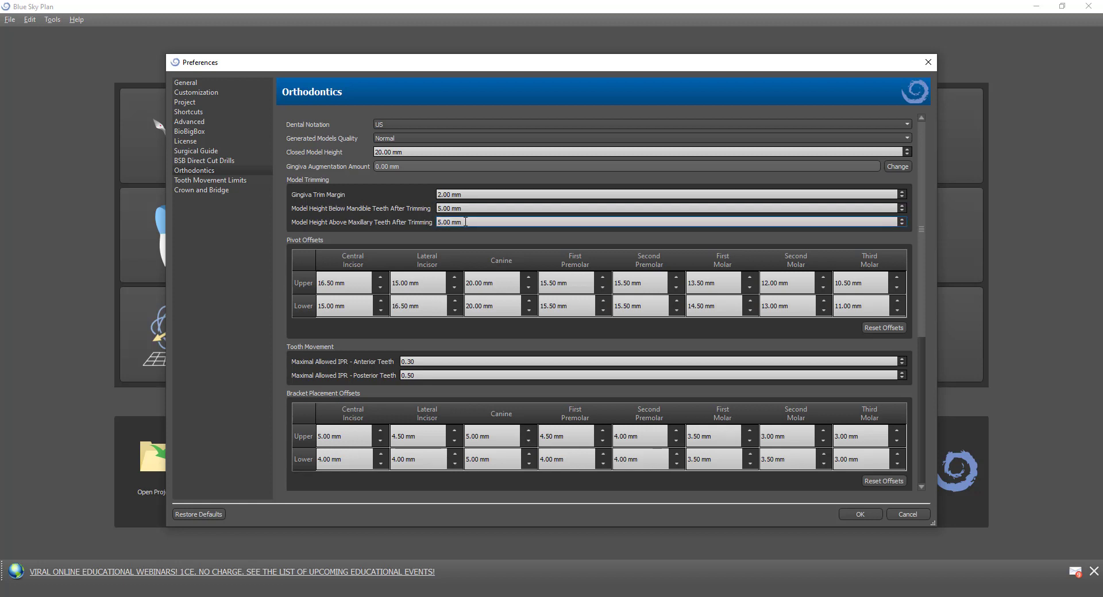
{"action": "scroll", "coordinate": [463, 220], "scroll_direction": "down", "scroll_amount": 4}
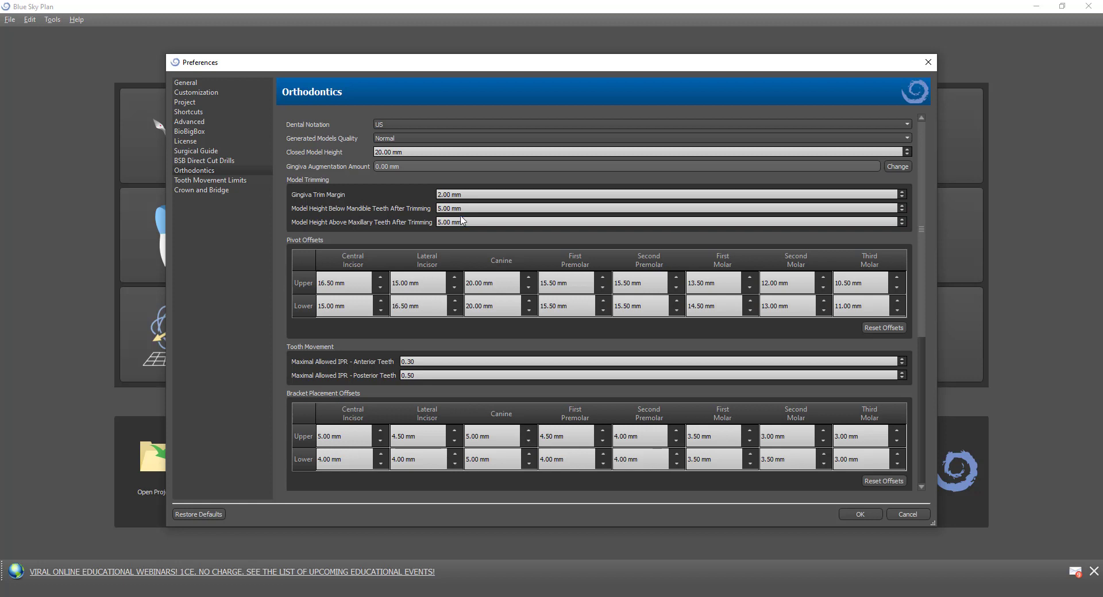
Step: Use SPACE as the aligner curve file delimiter and set a custom curve file extension of pts
{"action": "left_click_drag", "start_coordinate": [922, 283], "coordinate": [912, 456]}
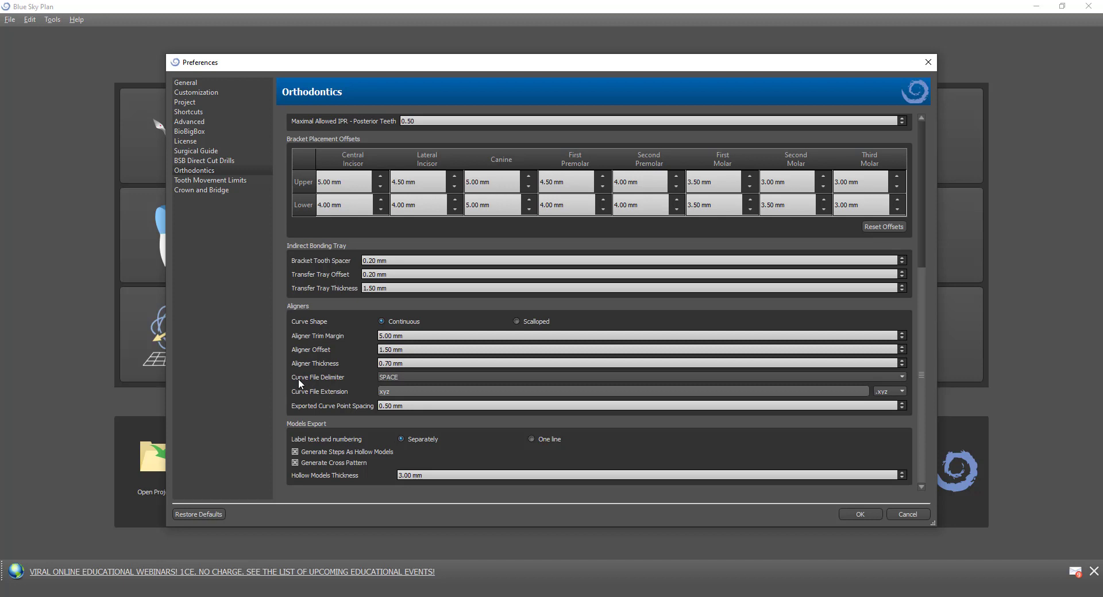
{"action": "left_click", "coordinate": [409, 377]}
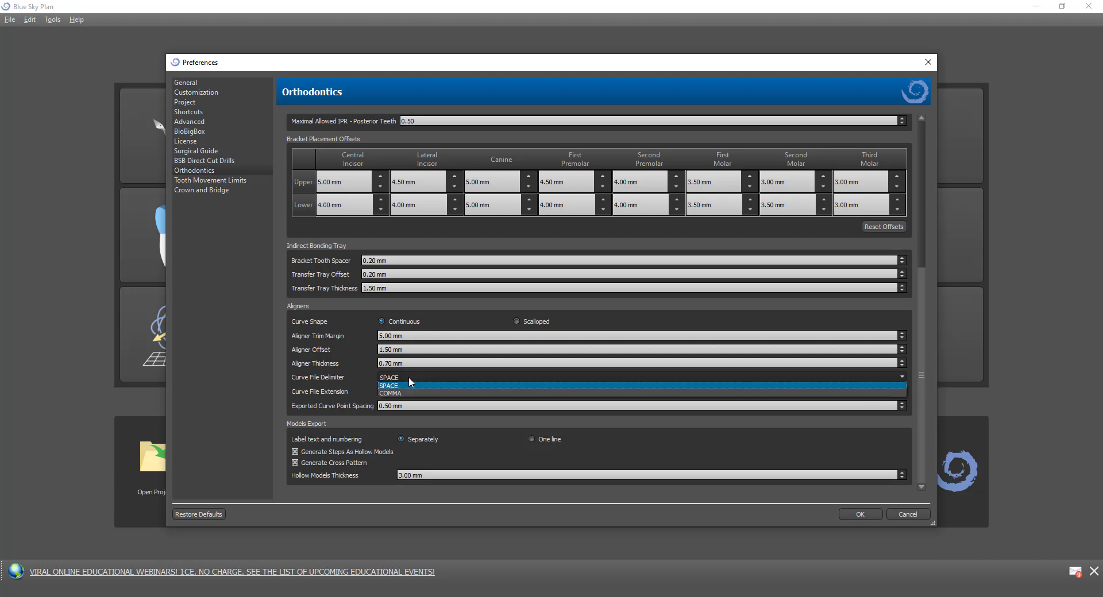
{"action": "left_click", "coordinate": [408, 383]}
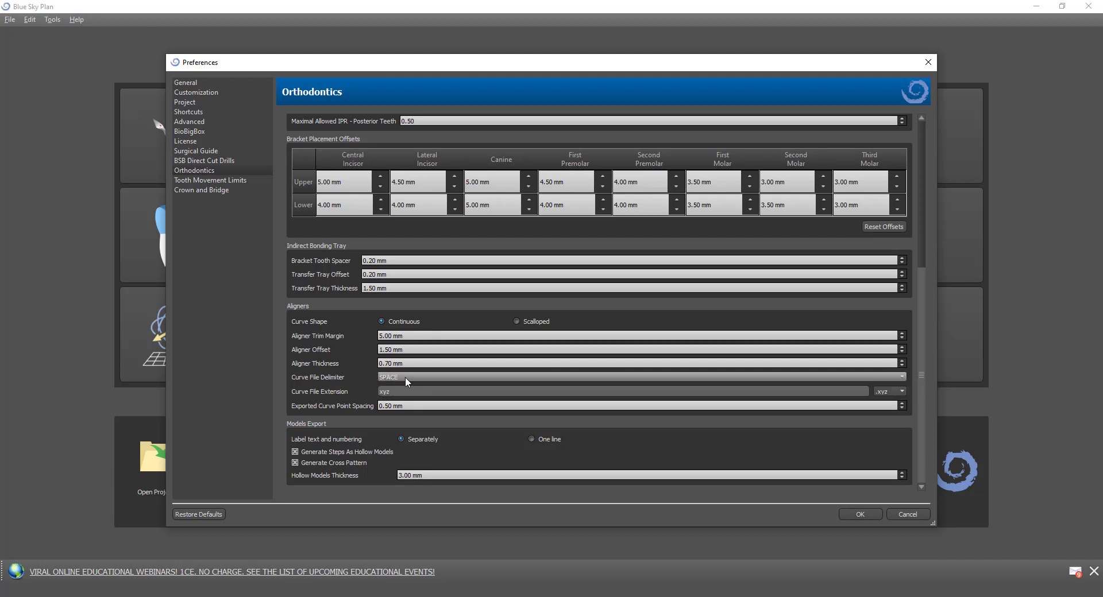
{"action": "left_click", "coordinate": [406, 378]}
{"action": "left_click", "coordinate": [406, 375]}
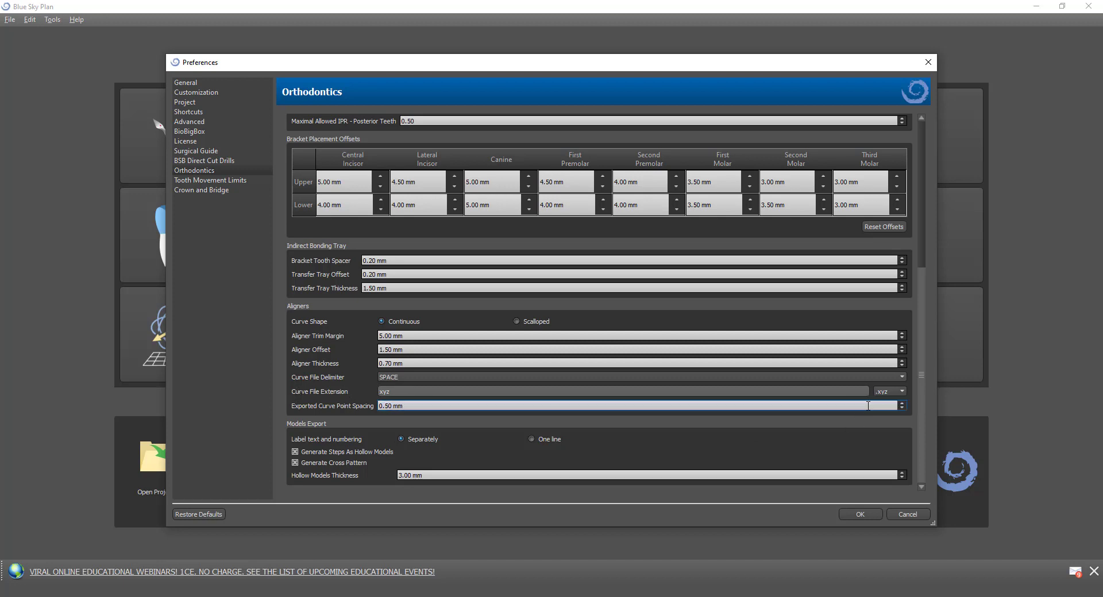
{"action": "left_click", "coordinate": [896, 392]}
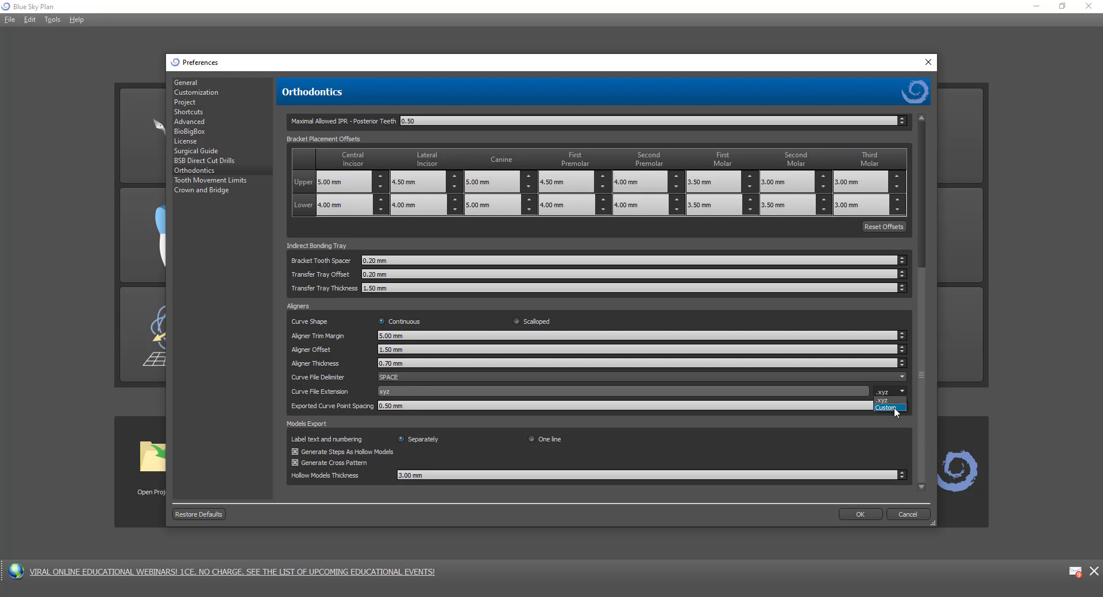
{"action": "left_click", "coordinate": [894, 409]}
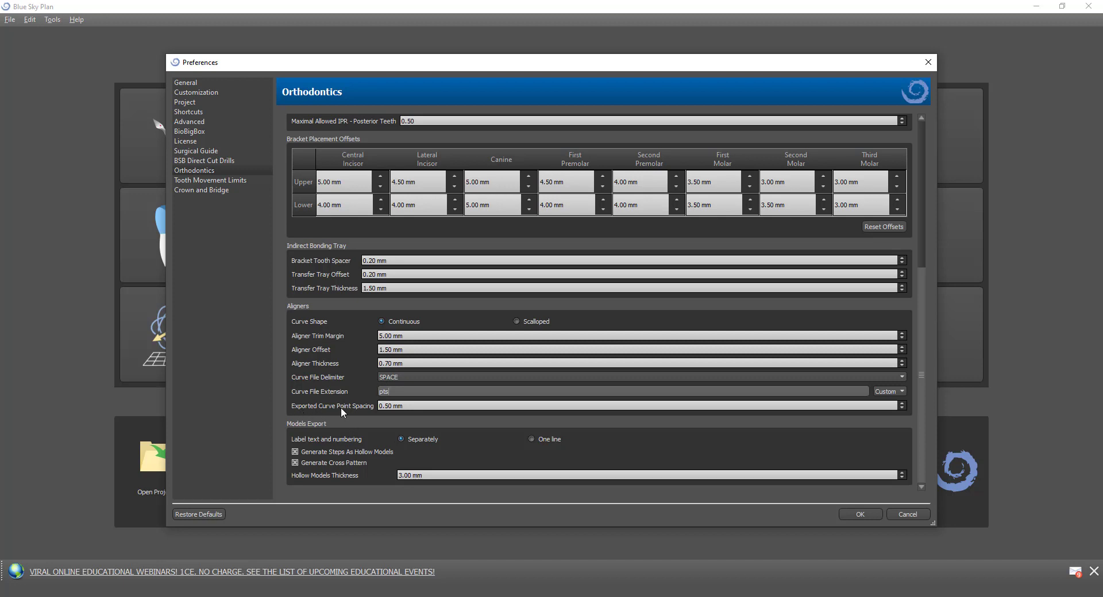
{"action": "left_click", "coordinate": [419, 404]}
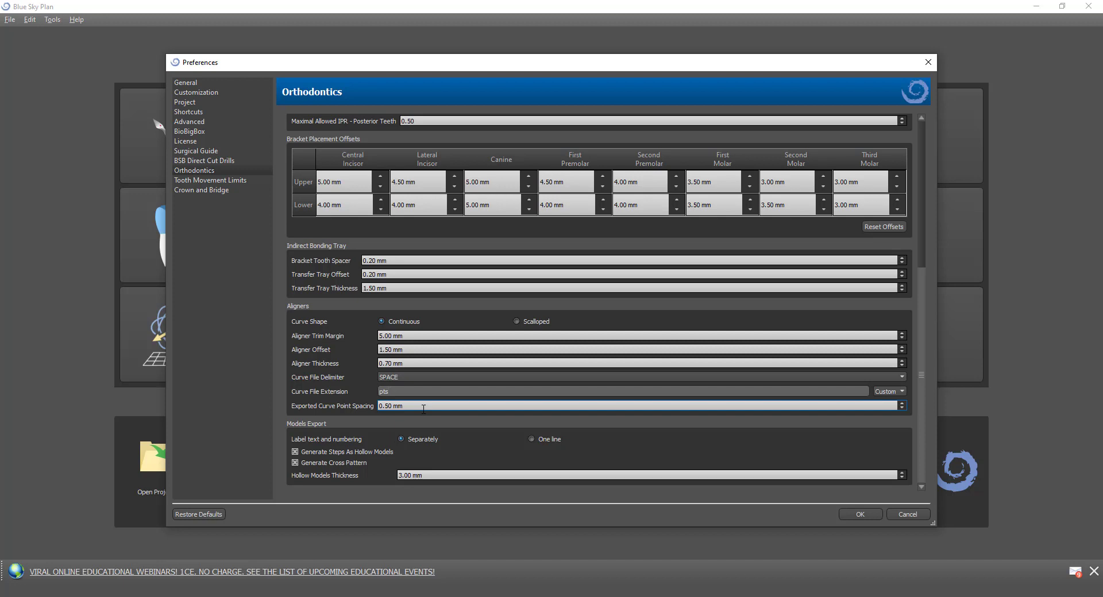
Step: Set the model height above maxillary teeth after trimming to 1.00 mm and apply the preferences
{"action": "key", "text": "shift+Tab"}
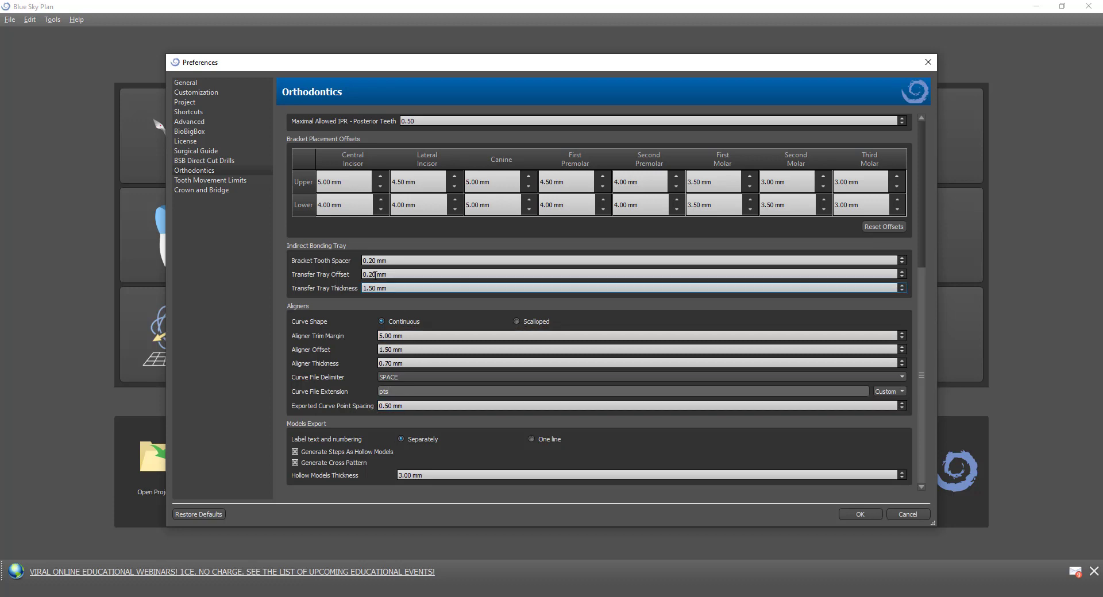
{"action": "scroll", "coordinate": [374, 275], "scroll_direction": "up", "scroll_amount": 5}
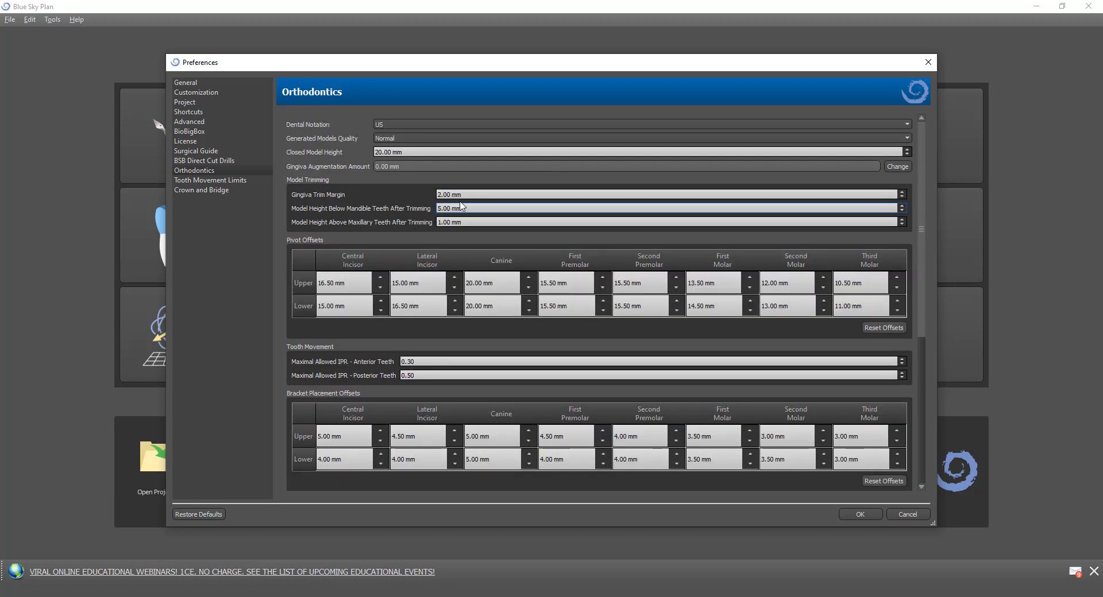
{"action": "left_click", "coordinate": [861, 514]}
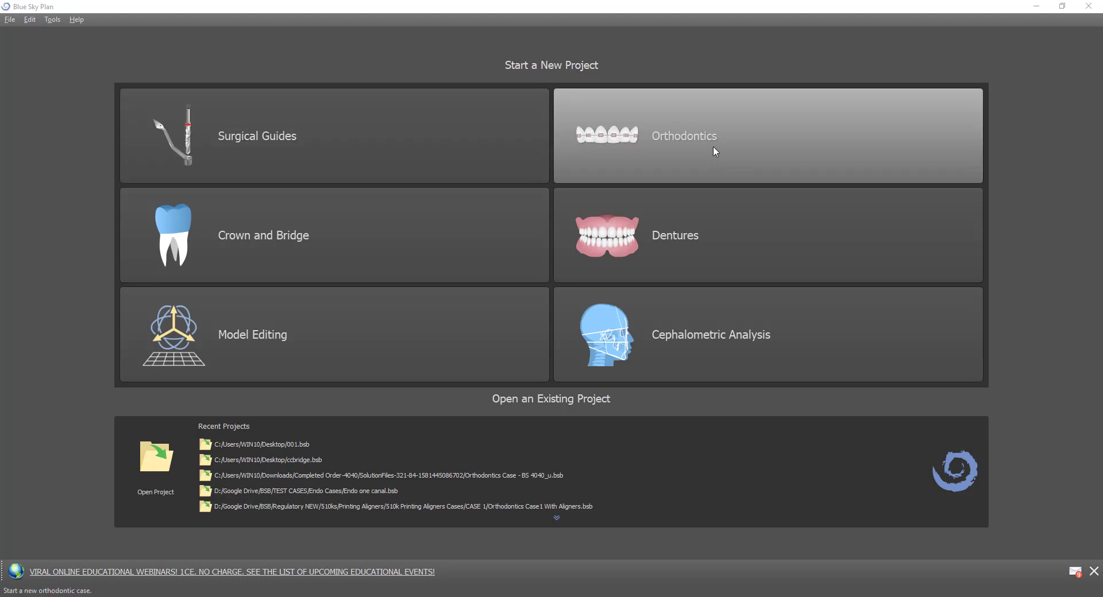
Step: Start a new orthodontic aligners project based on imported models
{"action": "left_click", "coordinate": [703, 159]}
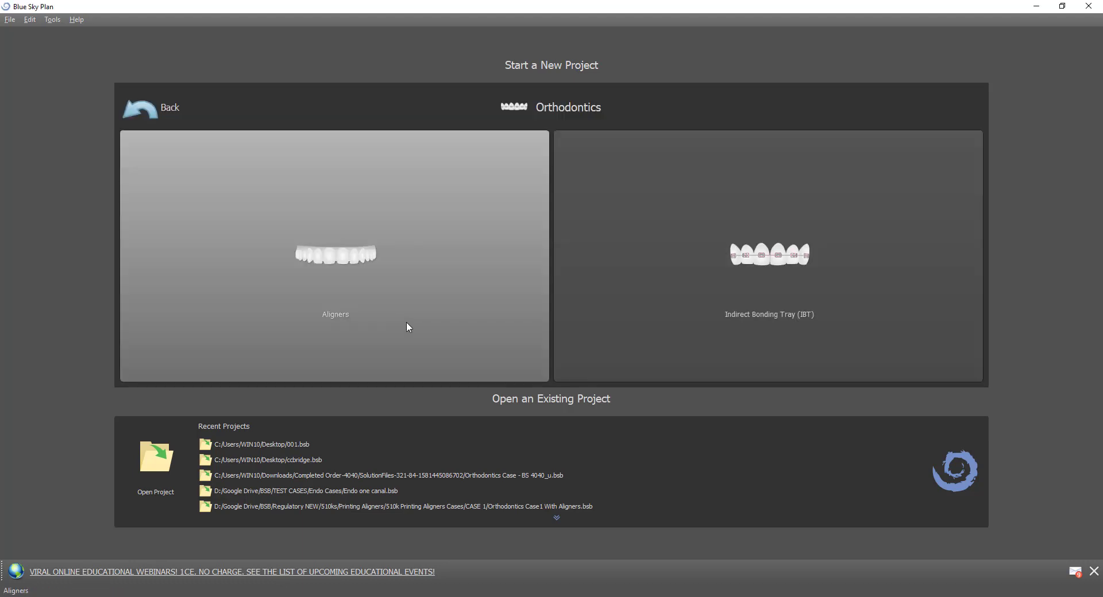
{"action": "left_click", "coordinate": [406, 324]}
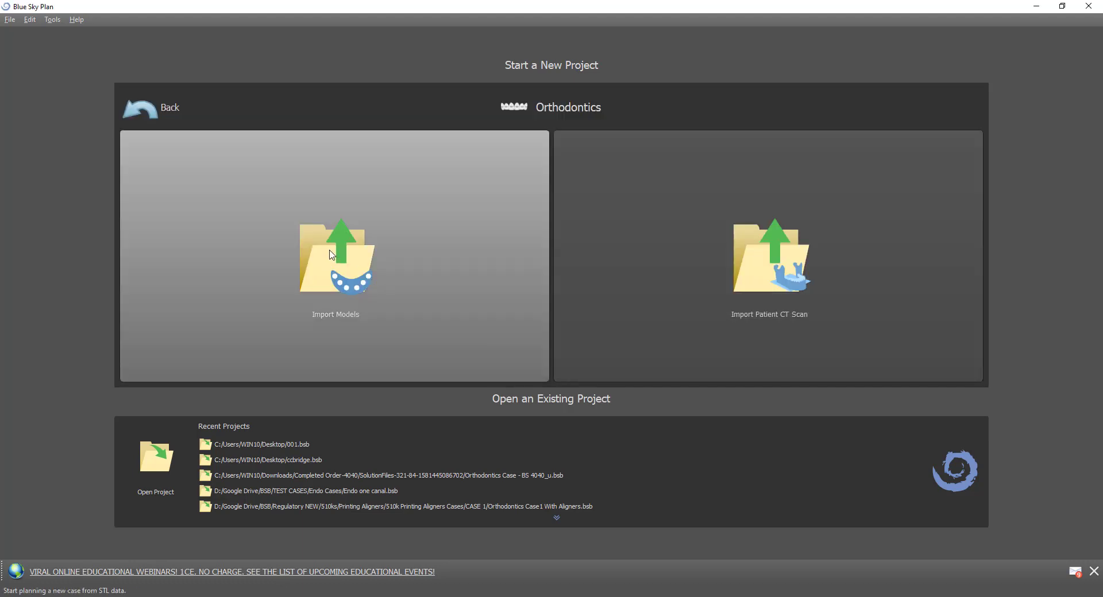
{"action": "left_click", "coordinate": [343, 342]}
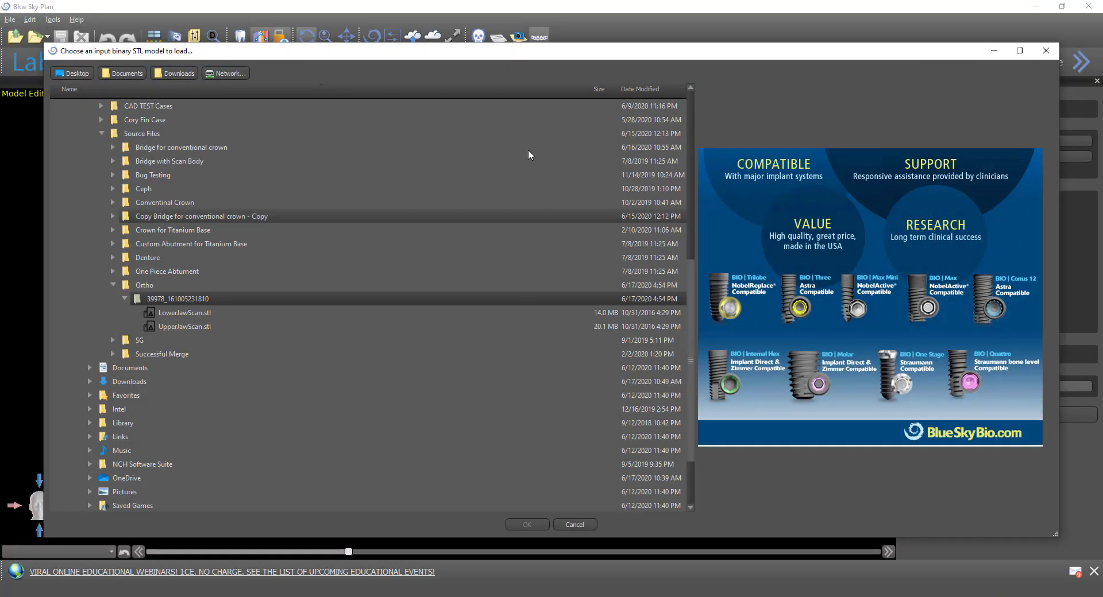
Step: Load LowerJawScan.stl from the Ortho case folder and designate it as the mandible
{"action": "scroll", "coordinate": [170, 277], "scroll_direction": "up", "scroll_amount": 1}
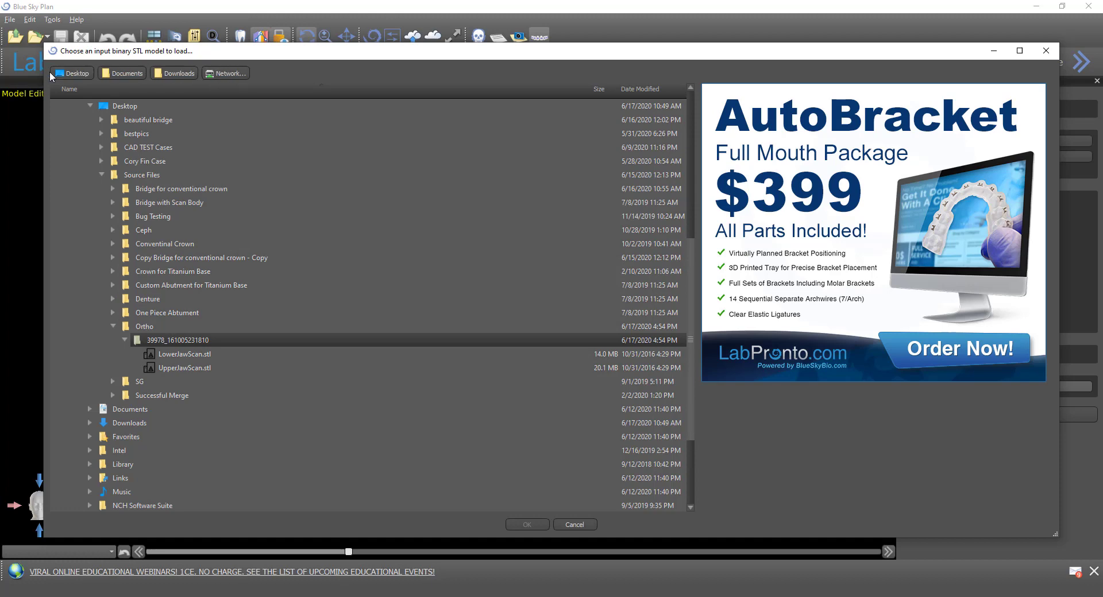
{"action": "left_click", "coordinate": [187, 356]}
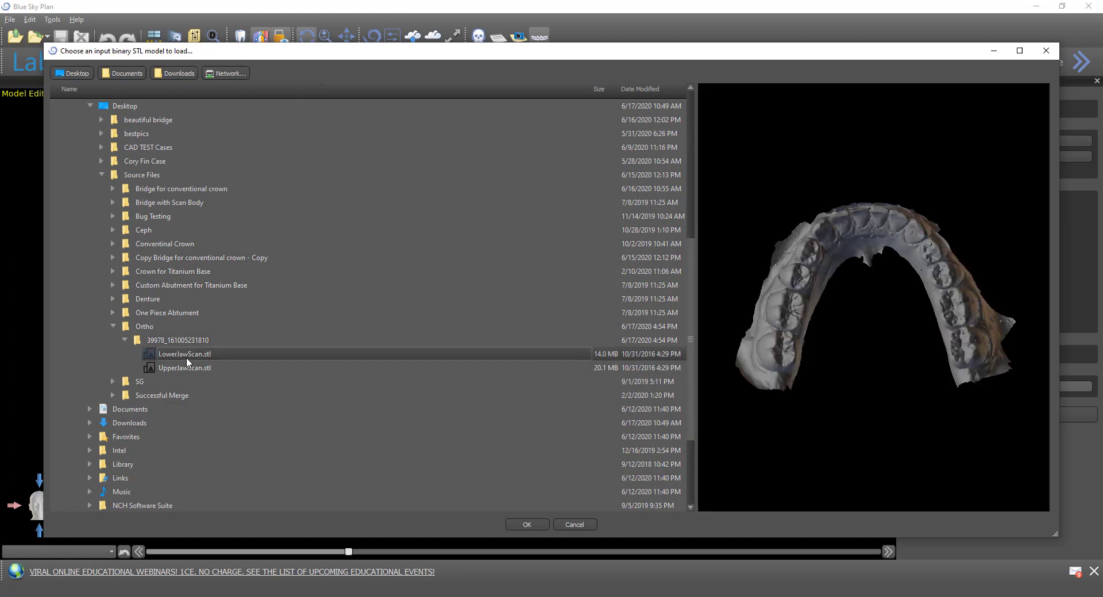
{"action": "left_click", "coordinate": [524, 527]}
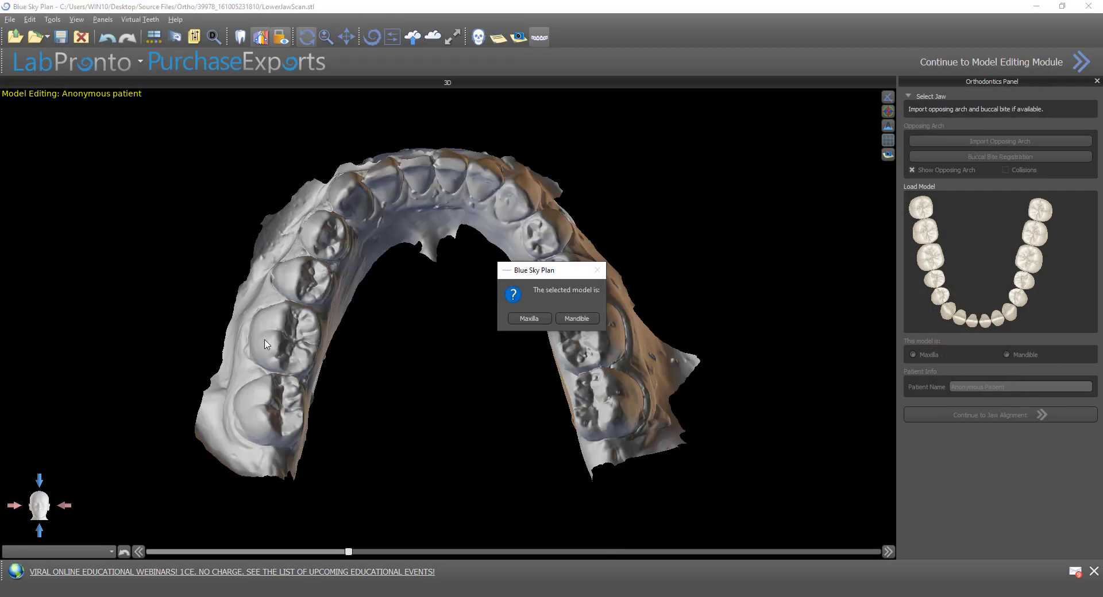
{"action": "left_click", "coordinate": [577, 319]}
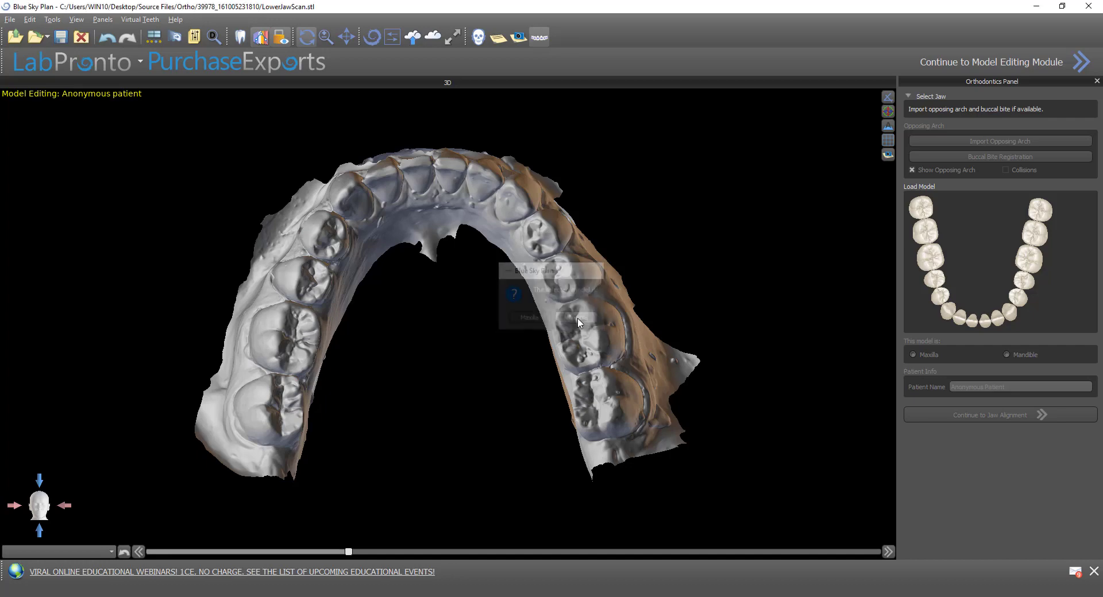
Step: Import UpperJawScan.stl as the opposing arch
{"action": "left_click_drag", "start_coordinate": [437, 204], "coordinate": [475, 481]}
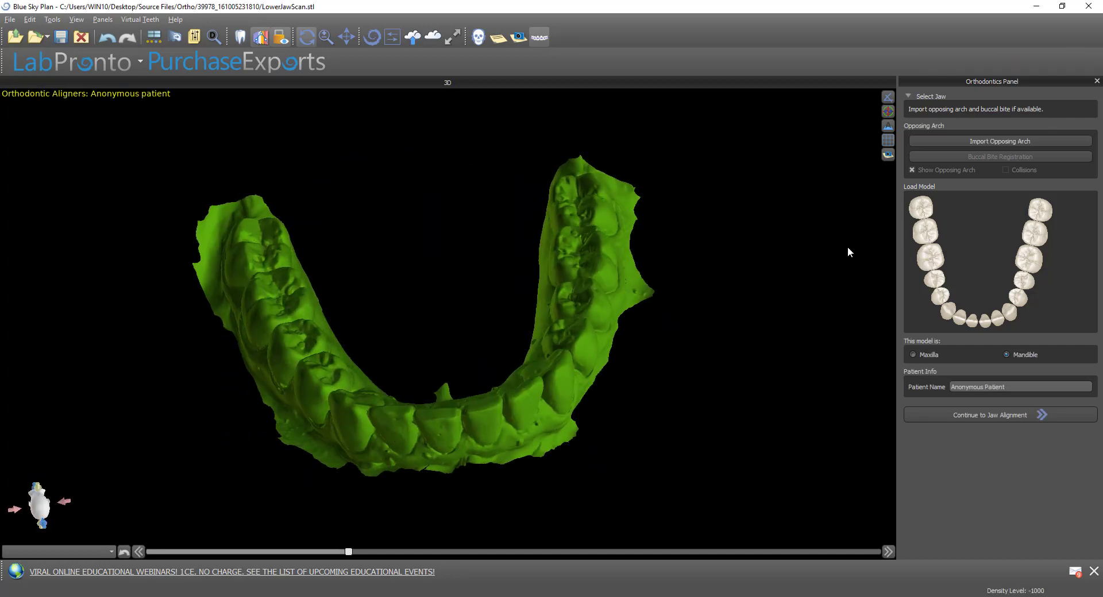
{"action": "left_click", "coordinate": [986, 140]}
{"action": "left_click", "coordinate": [200, 326]}
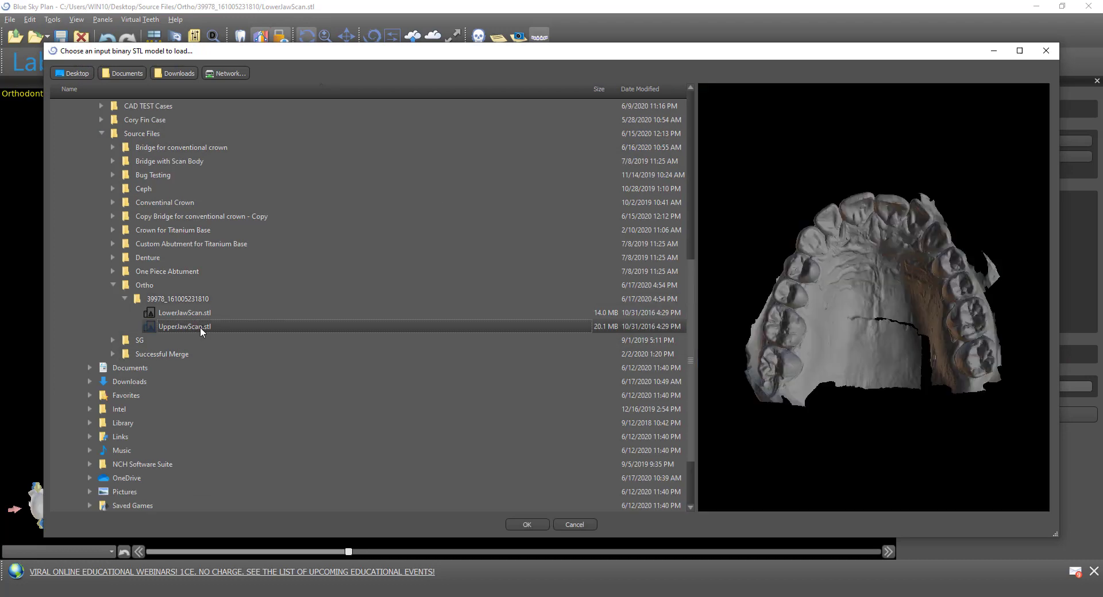
{"action": "left_click", "coordinate": [530, 525]}
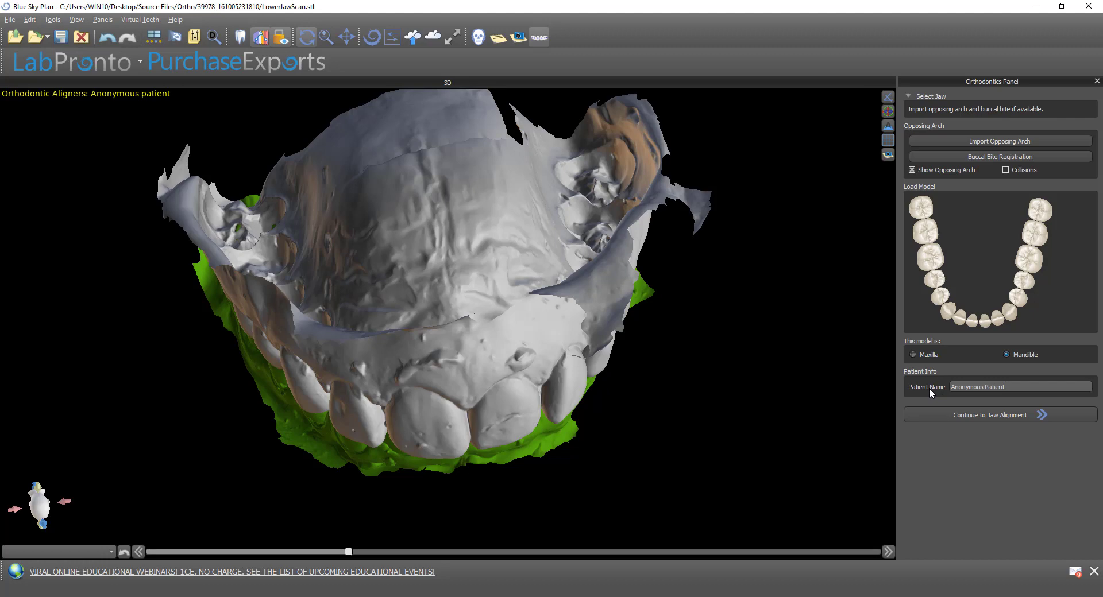
Step: Replace the anonymous placeholder in the patient information with the patient's name
{"action": "left_click_drag", "start_coordinate": [1021, 390], "coordinate": [940, 383]}
{"action": "left_click", "coordinate": [887, 388]}
{"action": "left_click_drag", "start_coordinate": [551, 522], "coordinate": [322, 201]}
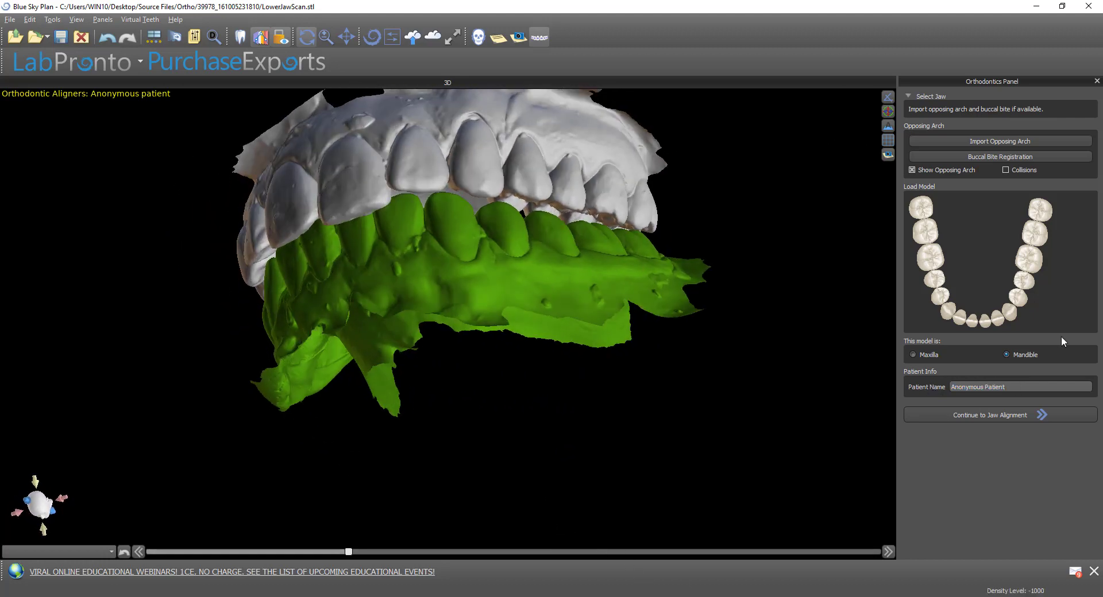
{"action": "key", "text": "Tab"}
{"action": "type", "text": "Sky, Blue"}
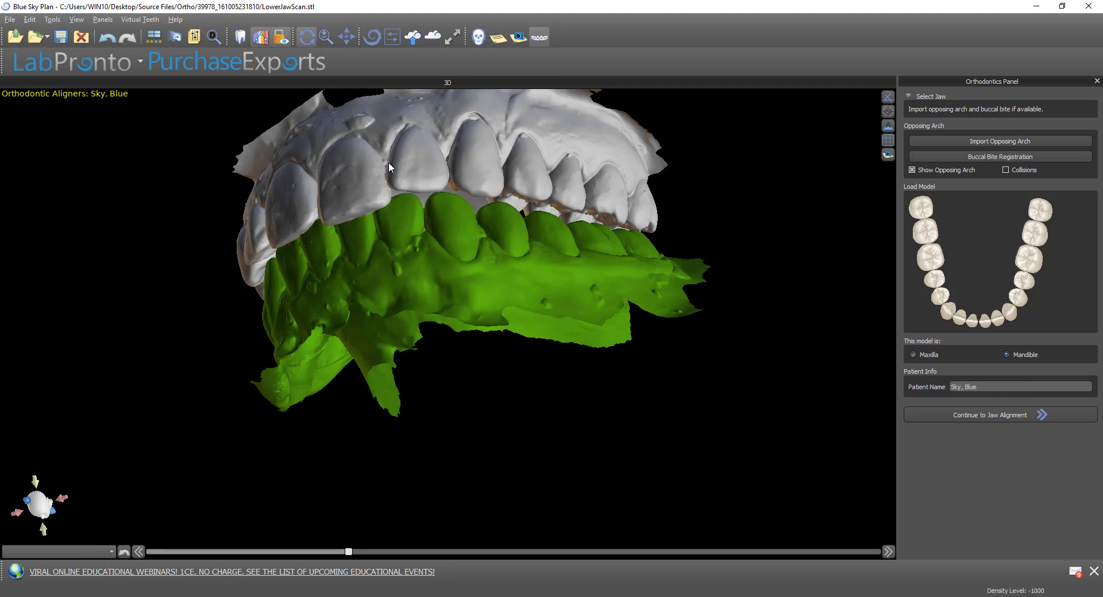
{"action": "left_click_drag", "start_coordinate": [388, 162], "coordinate": [532, 320]}
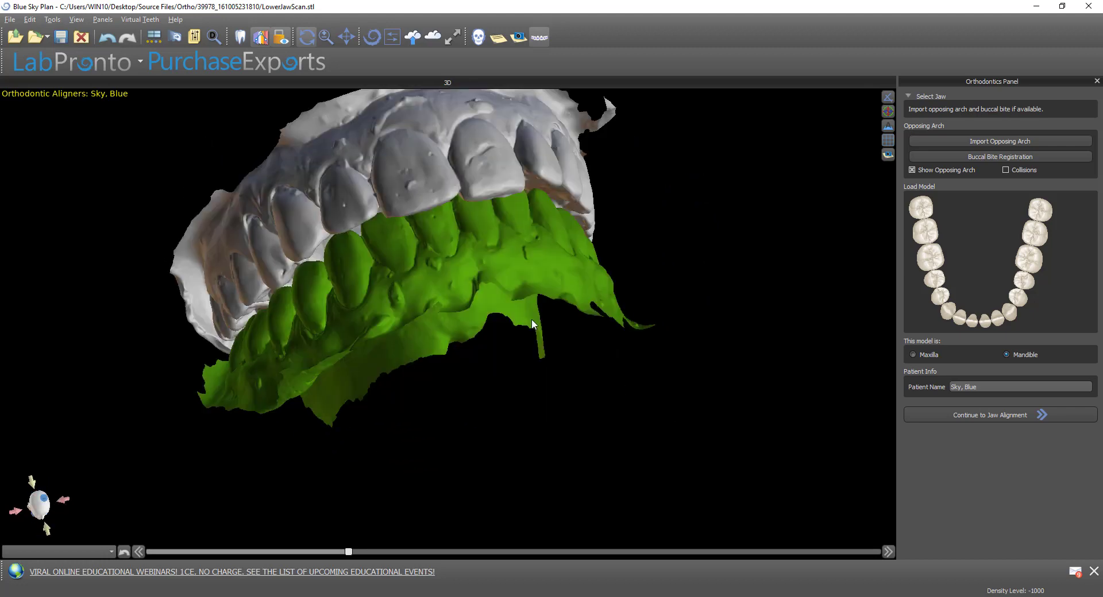
{"action": "left_click_drag", "start_coordinate": [483, 357], "coordinate": [320, 412]}
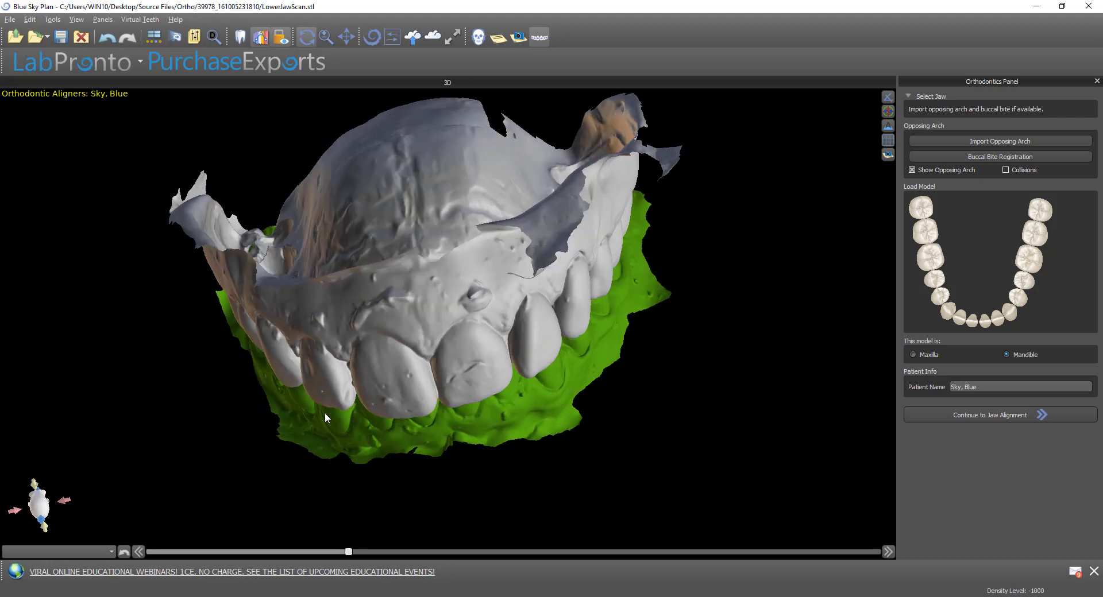
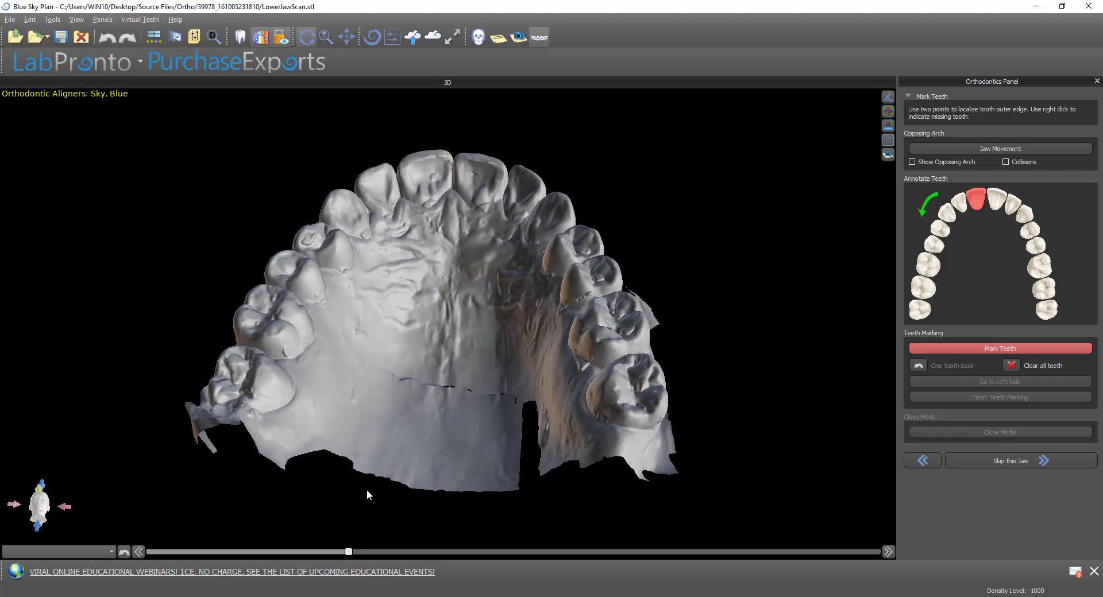
Step: Mark the maxillary right central incisor with two points, one at each end of its outer edge
{"action": "left_click_drag", "start_coordinate": [415, 374], "coordinate": [384, 167]}
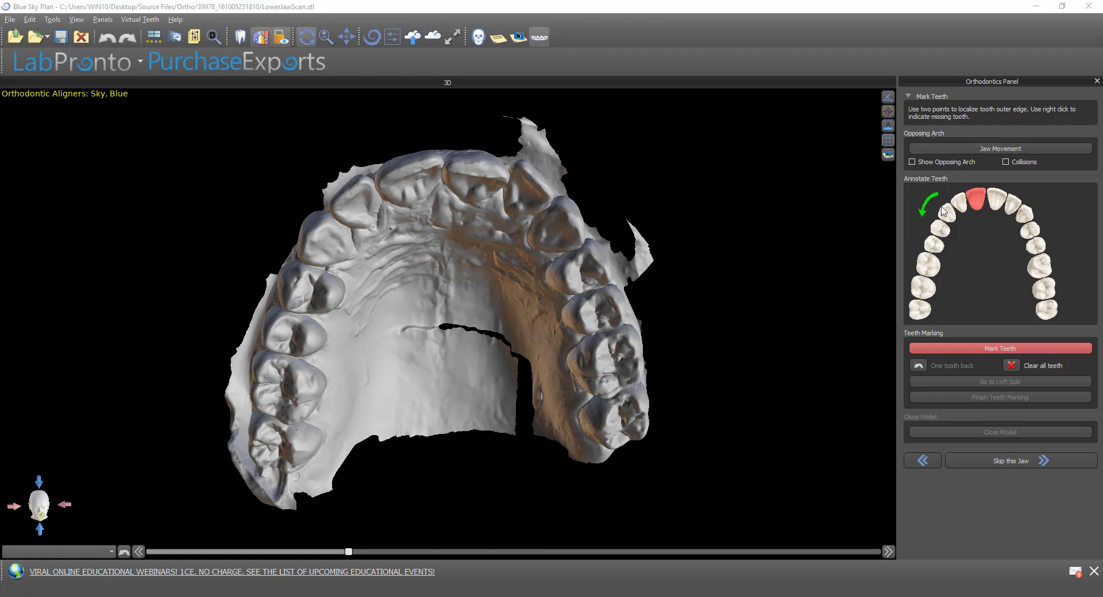
{"action": "left_click_drag", "start_coordinate": [441, 210], "coordinate": [411, 231]}
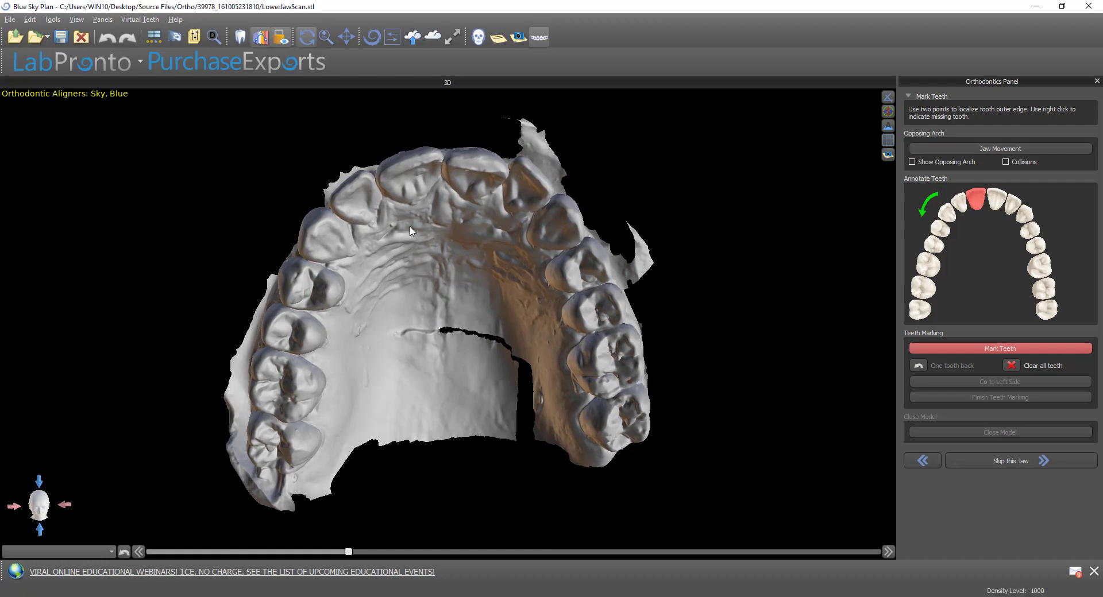
{"action": "left_click", "coordinate": [436, 156]}
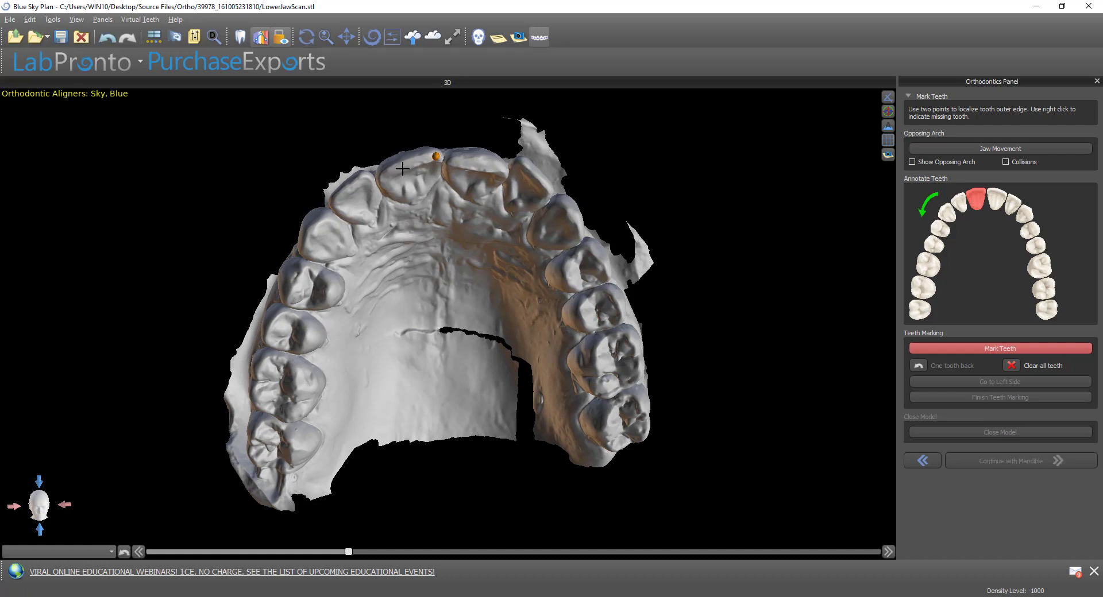
{"action": "left_click", "coordinate": [381, 178]}
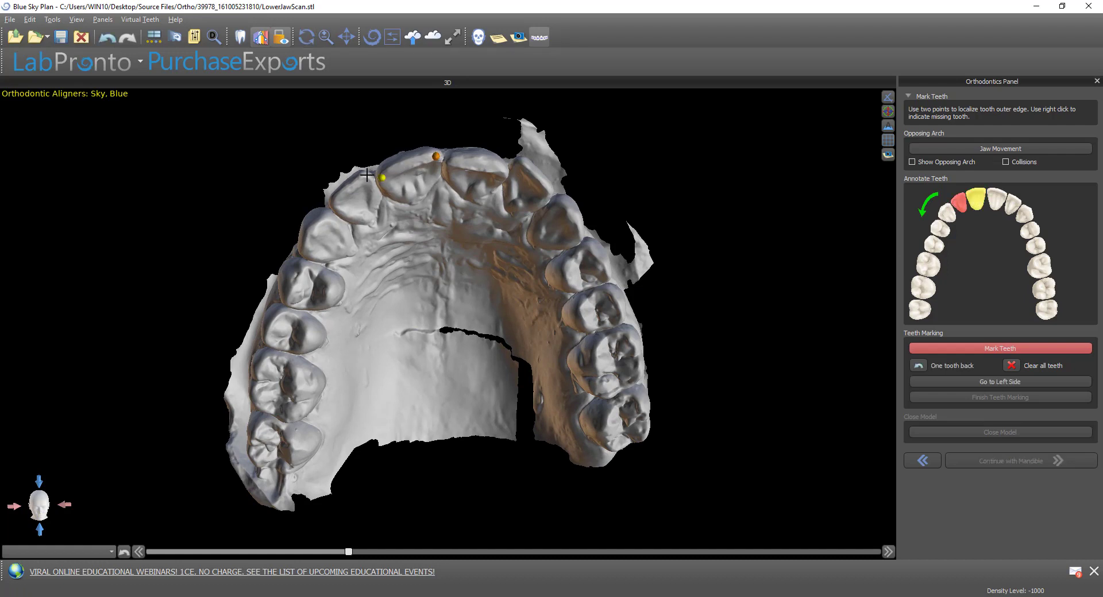
Step: Mark the maxillary right lateral incisor and canine with two points each on their outer edges
{"action": "left_click", "coordinate": [364, 176]}
{"action": "left_click", "coordinate": [332, 202]}
{"action": "mouse_move", "coordinate": [323, 227]}
{"action": "right_mouse_down"}
{"action": "mouse_move", "coordinate": [392, 232]}
{"action": "mouse_move", "coordinate": [311, 262]}
{"action": "mouse_move", "coordinate": [376, 296]}
{"action": "right_mouse_up"}
{"action": "left_click", "coordinate": [362, 207]}
{"action": "left_click", "coordinate": [332, 239]}
Step: Mark the maxillary right first and second premolars with two points each on their outer edges
{"action": "left_click", "coordinate": [321, 242]}
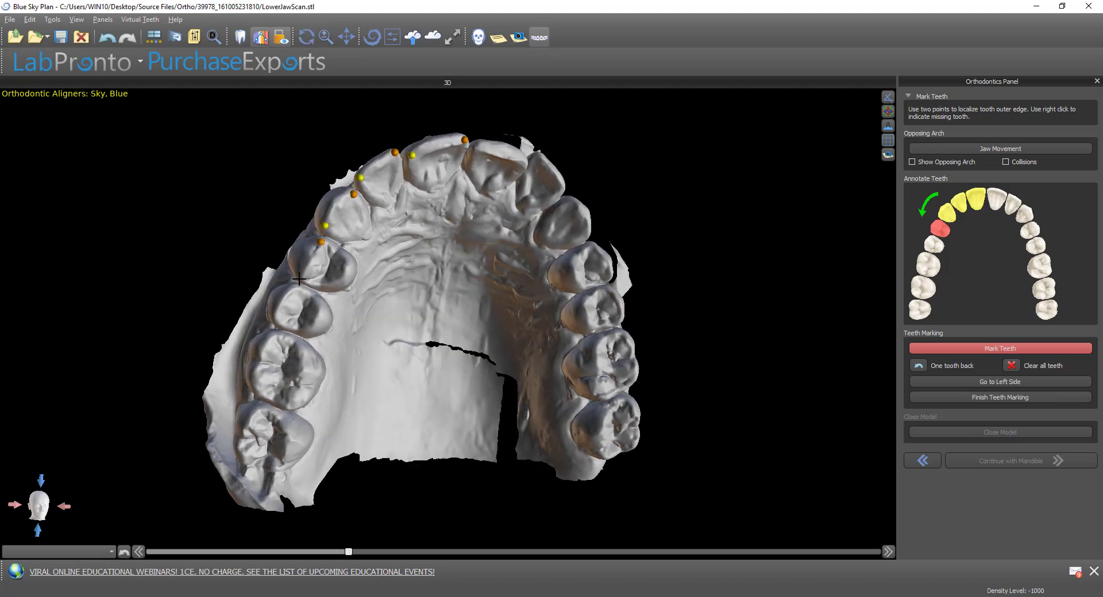
{"action": "left_click", "coordinate": [301, 279]}
{"action": "left_click", "coordinate": [294, 289]}
{"action": "left_click", "coordinate": [276, 319]}
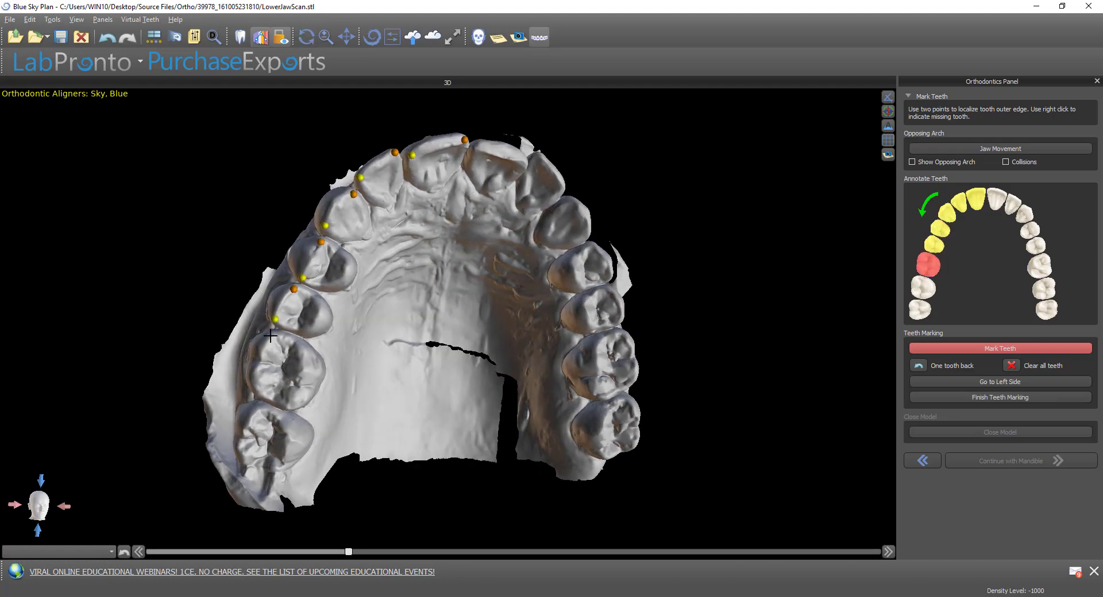
Step: Mark the maxillary right first and second molars with two outer-edge points each, and indicate the right third molar as missing
{"action": "left_click", "coordinate": [272, 336]}
{"action": "left_click", "coordinate": [255, 407]}
{"action": "mouse_move", "coordinate": [256, 406]}
{"action": "right_mouse_down"}
{"action": "mouse_move", "coordinate": [382, 327]}
{"action": "mouse_move", "coordinate": [282, 350]}
{"action": "right_mouse_up"}
{"action": "left_click", "coordinate": [289, 343]}
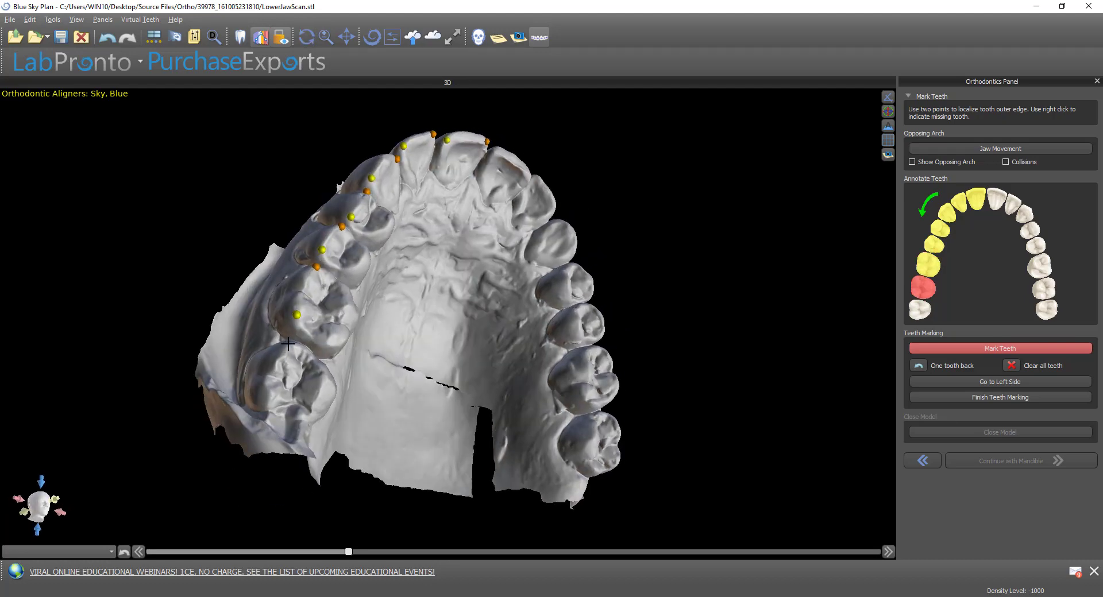
{"action": "left_click", "coordinate": [267, 405]}
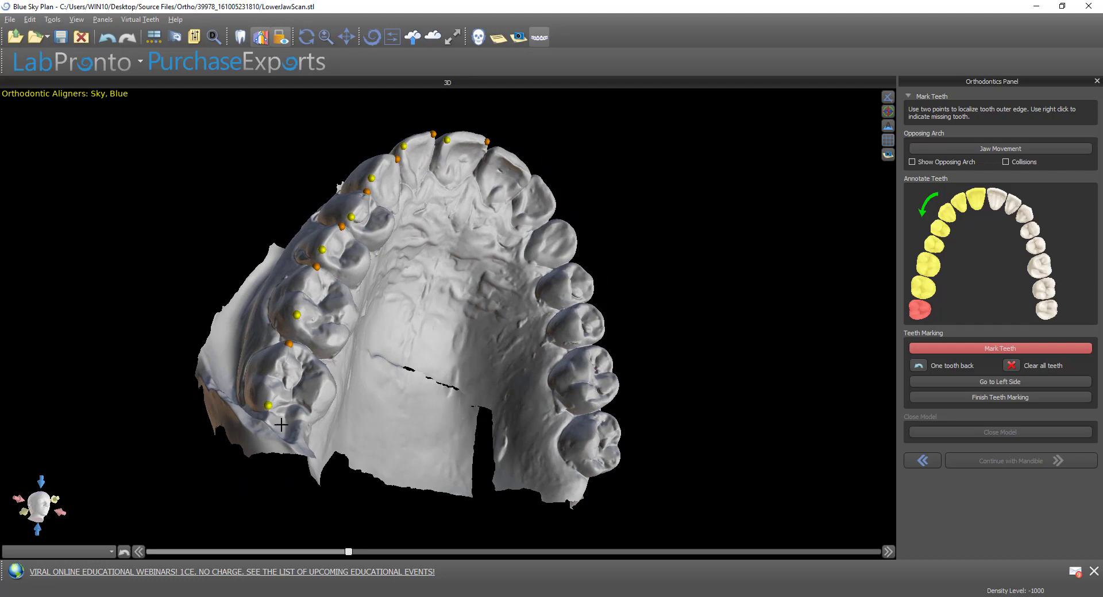
{"action": "right_click", "coordinate": [281, 427]}
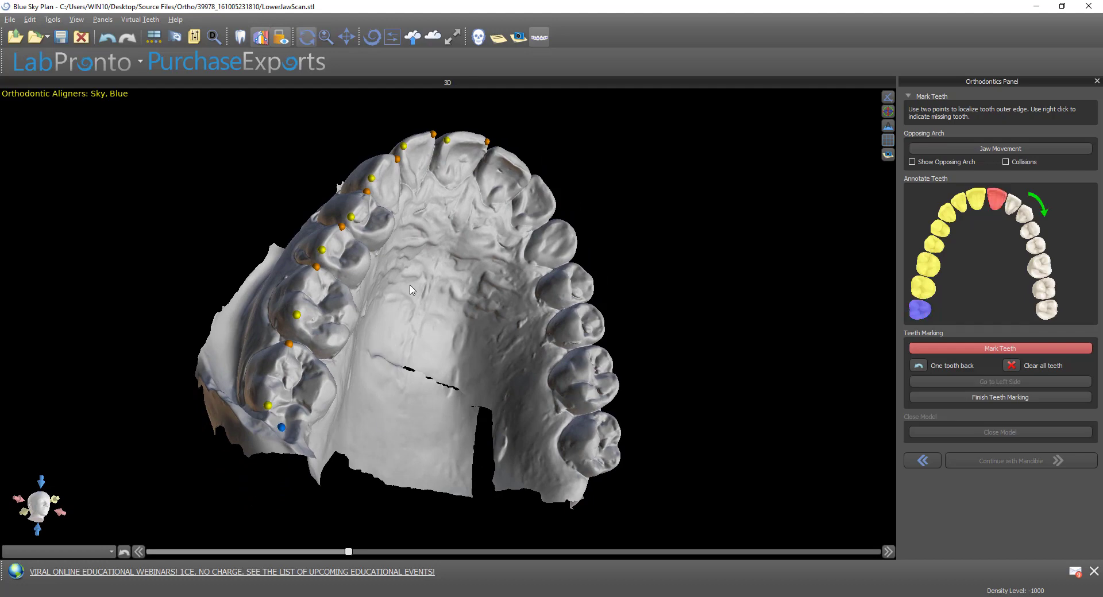
Step: Mark the maxillary left central incisor, lateral incisor and canine with two points each on their outer edges
{"action": "left_click_drag", "start_coordinate": [412, 290], "coordinate": [434, 265]}
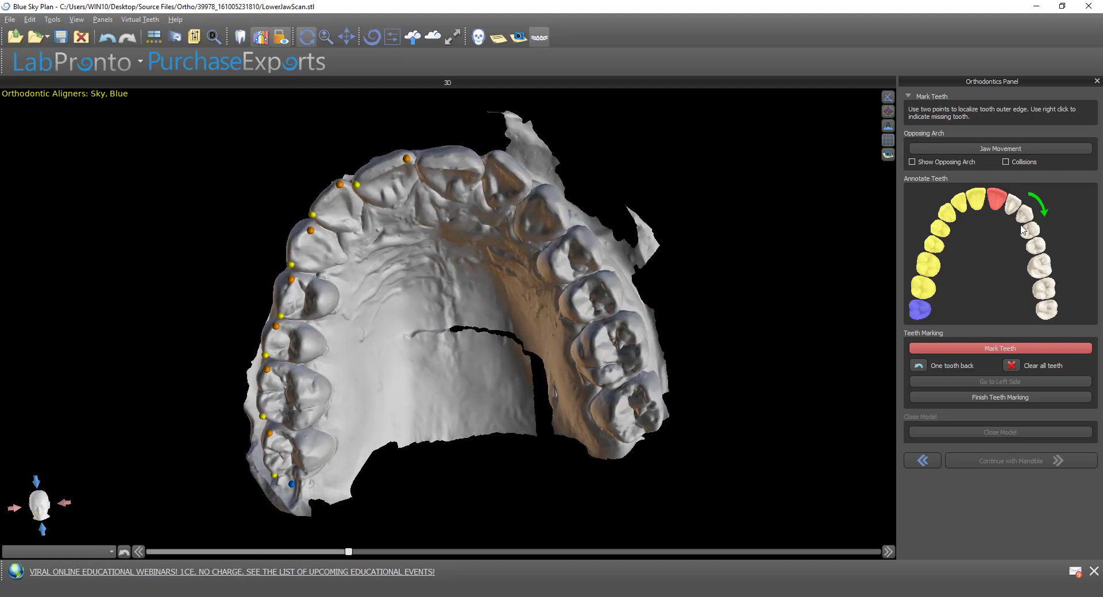
{"action": "left_click_drag", "start_coordinate": [488, 287], "coordinate": [509, 307]}
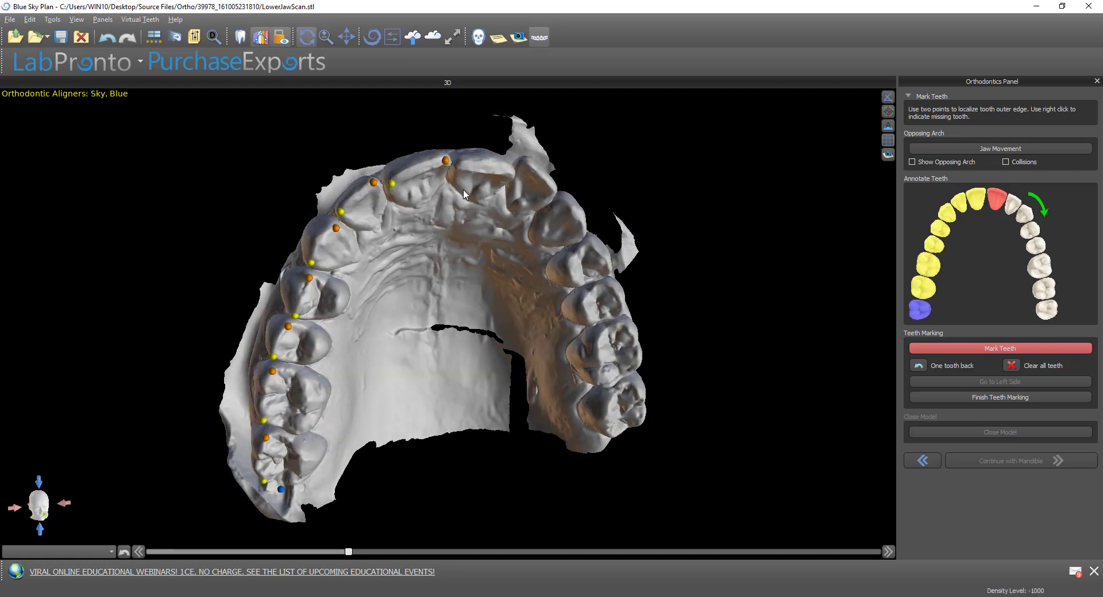
{"action": "left_click", "coordinate": [461, 164]}
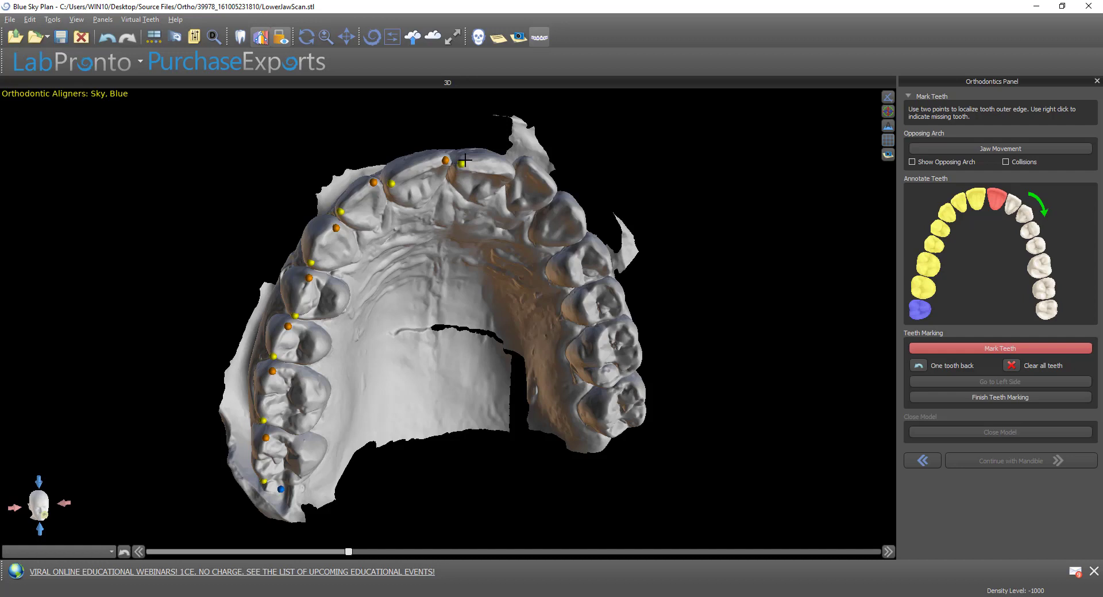
{"action": "left_click", "coordinate": [513, 175]}
{"action": "left_click", "coordinate": [525, 159]}
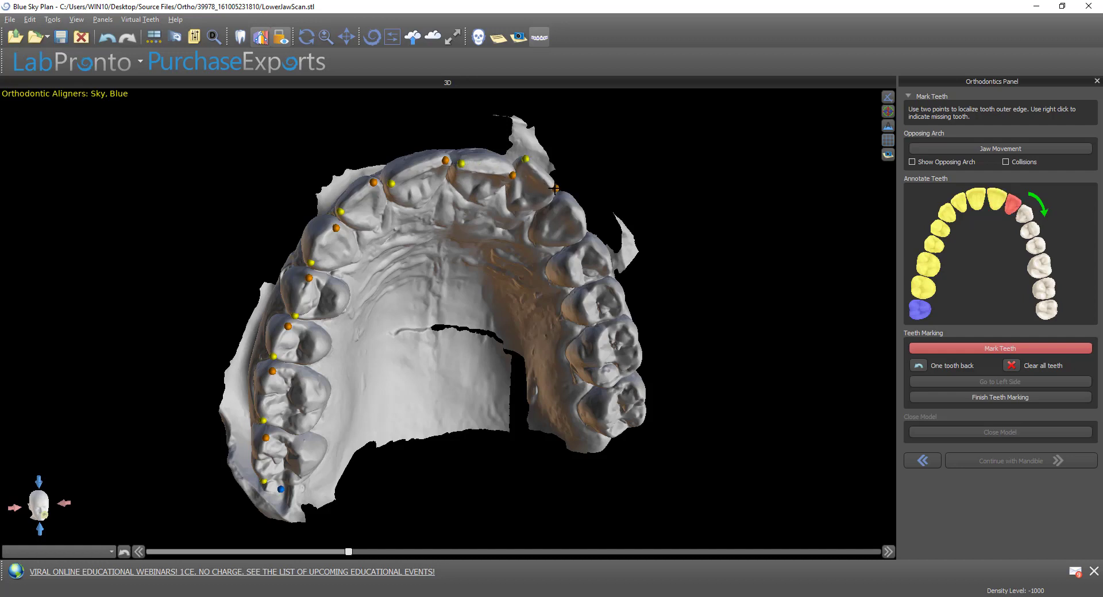
{"action": "left_click", "coordinate": [555, 188]}
{"action": "left_click", "coordinate": [566, 194]}
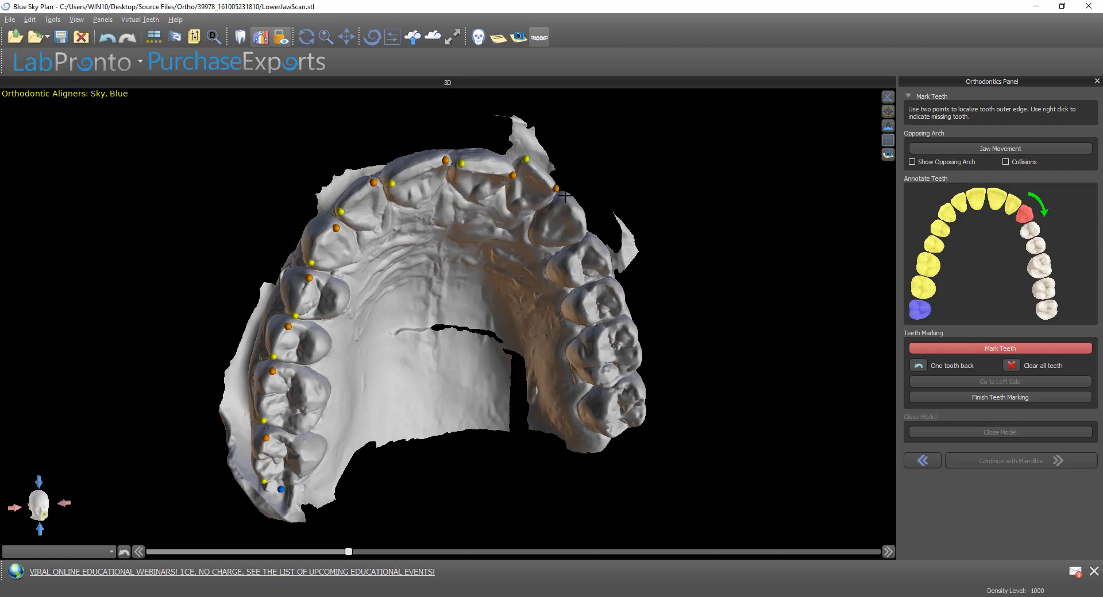
{"action": "left_click", "coordinate": [582, 235]}
Step: Mark the maxillary left first and second premolars with two points each on their outer edges
{"action": "mouse_move", "coordinate": [717, 302]}
{"action": "right_mouse_down"}
{"action": "mouse_move", "coordinate": [564, 347]}
{"action": "mouse_move", "coordinate": [576, 295]}
{"action": "mouse_move", "coordinate": [531, 255]}
{"action": "mouse_move", "coordinate": [560, 266]}
{"action": "mouse_move", "coordinate": [560, 252]}
{"action": "right_mouse_up"}
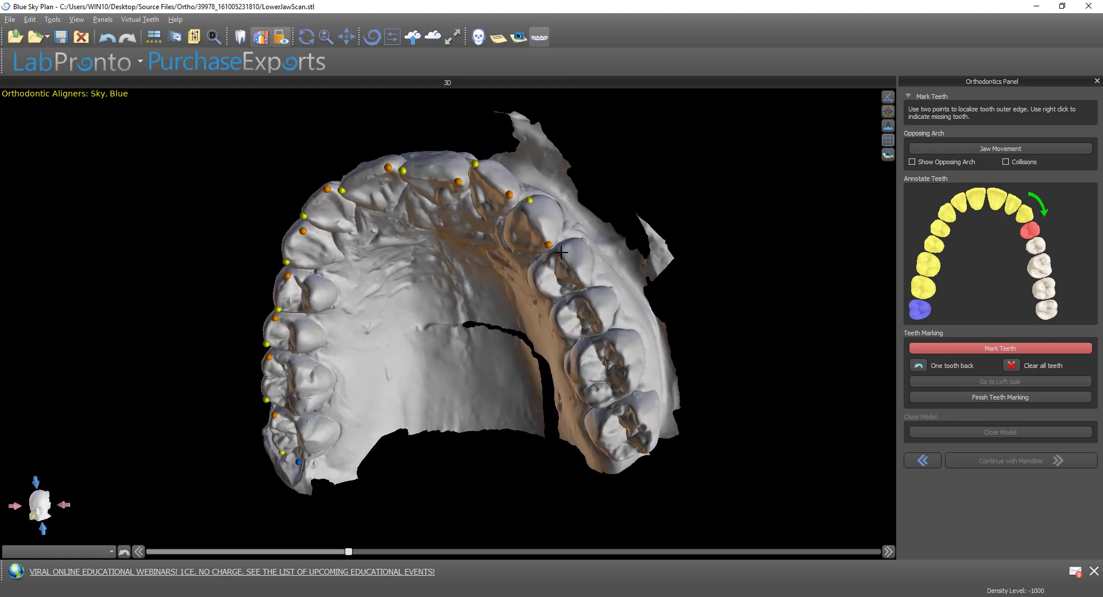
{"action": "left_click", "coordinate": [561, 252]}
{"action": "left_click", "coordinate": [584, 284]}
{"action": "left_click", "coordinate": [586, 297]}
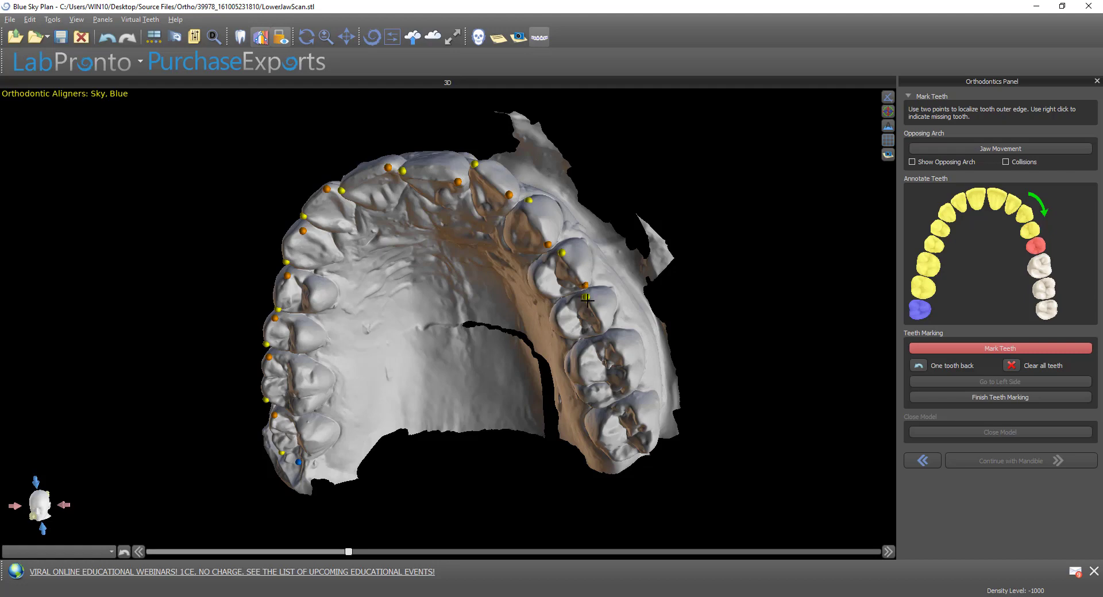
{"action": "left_click", "coordinate": [602, 330]}
Step: Mark the maxillary left first and second molars with two outer-edge points each, and indicate the left third molar as missing
{"action": "right_click_drag", "start_coordinate": [614, 394], "coordinate": [600, 270]}
{"action": "left_click", "coordinate": [600, 268]}
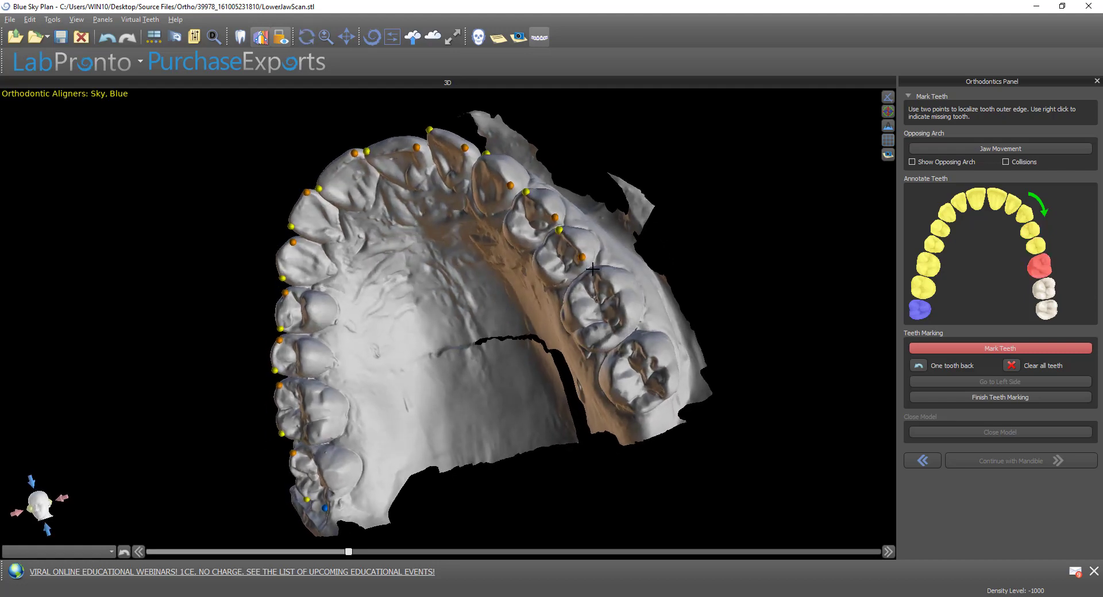
{"action": "left_click", "coordinate": [625, 316]}
{"action": "mouse_move", "coordinate": [644, 394]}
{"action": "right_mouse_down"}
{"action": "mouse_move", "coordinate": [654, 352]}
{"action": "mouse_move", "coordinate": [640, 298]}
{"action": "right_mouse_up"}
{"action": "left_click", "coordinate": [641, 296]}
{"action": "left_click", "coordinate": [679, 336]}
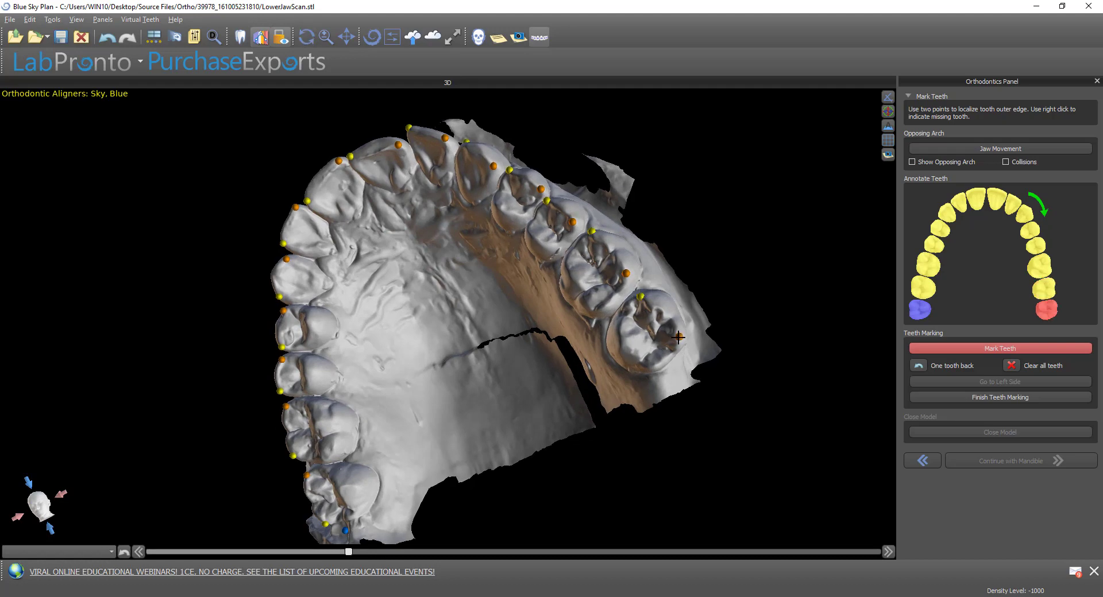
{"action": "right_click", "coordinate": [668, 378]}
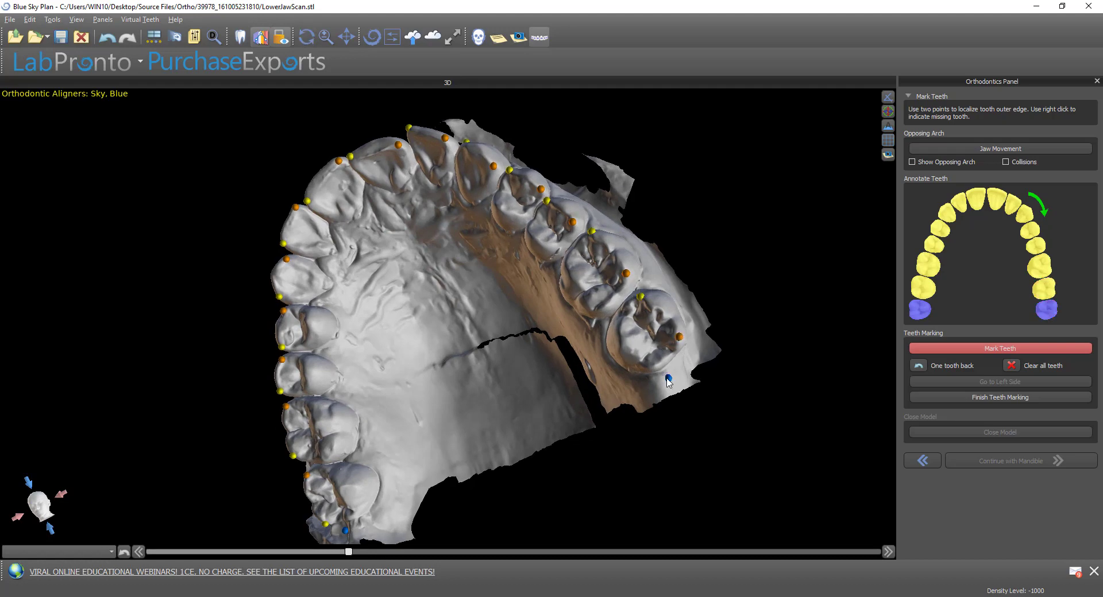
Step: Finish marking the maxillary teeth and fabricate the closed upper model
{"action": "left_click", "coordinate": [998, 399]}
{"action": "left_click", "coordinate": [1001, 432]}
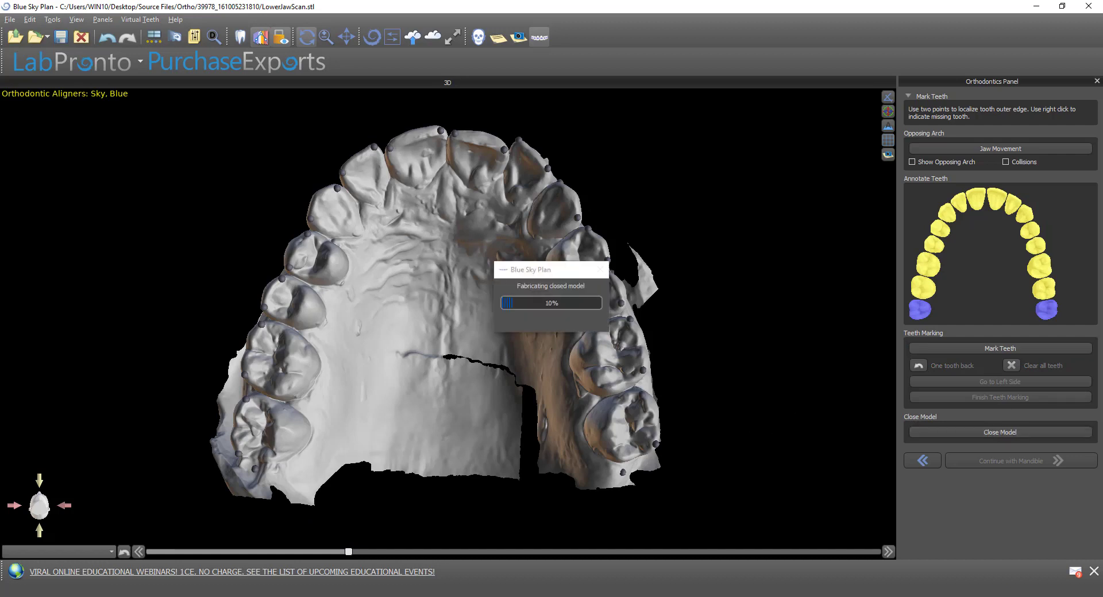
{"action": "left_click_drag", "start_coordinate": [815, 409], "coordinate": [774, 405]}
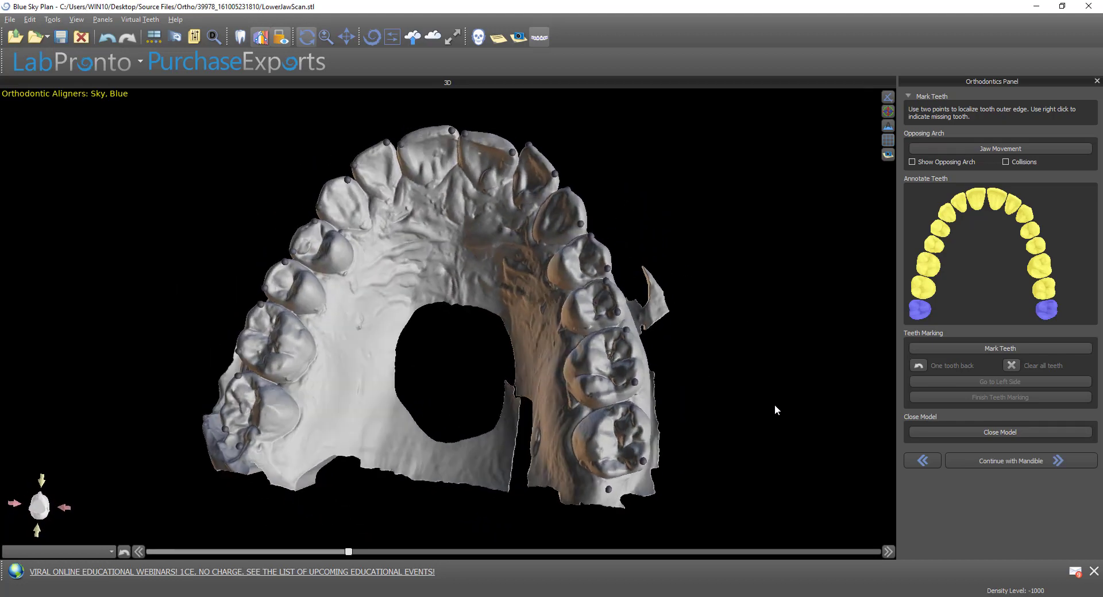
Step: Continue with the mandible and mark its right central incisor, lateral incisor and canine with two outer-edge points each
{"action": "left_click", "coordinate": [1001, 463]}
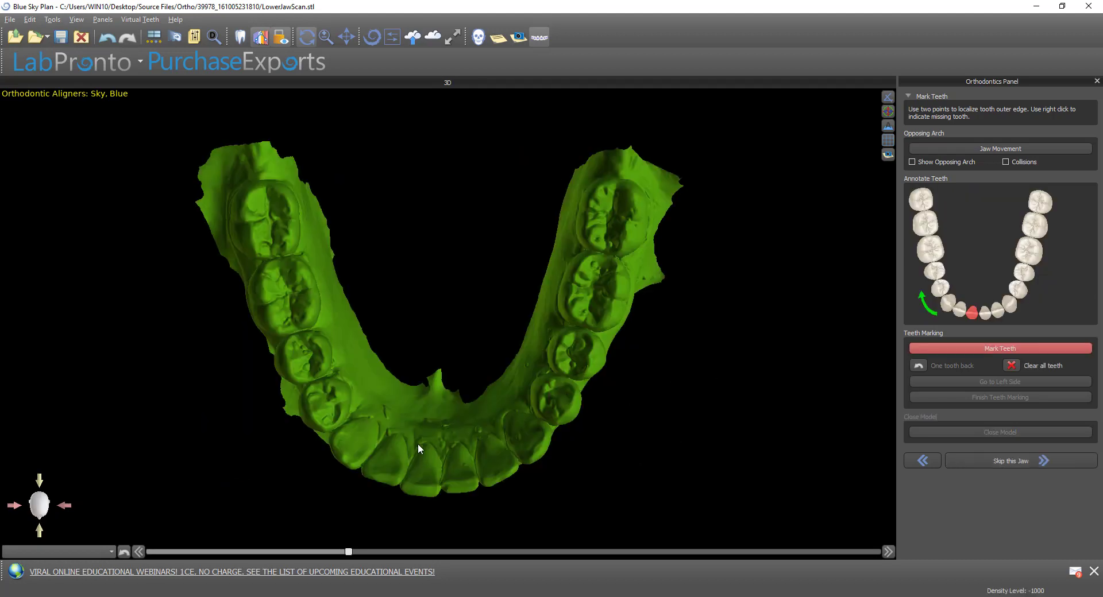
{"action": "left_click_drag", "start_coordinate": [425, 508], "coordinate": [465, 504]}
{"action": "left_click", "coordinate": [449, 488]}
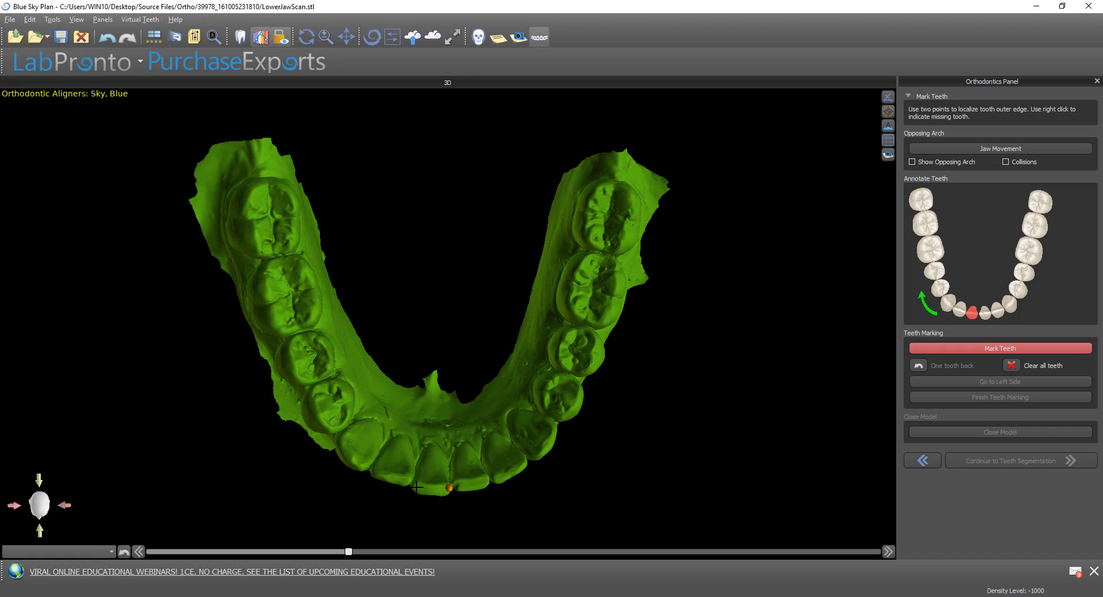
{"action": "left_click", "coordinate": [415, 488]}
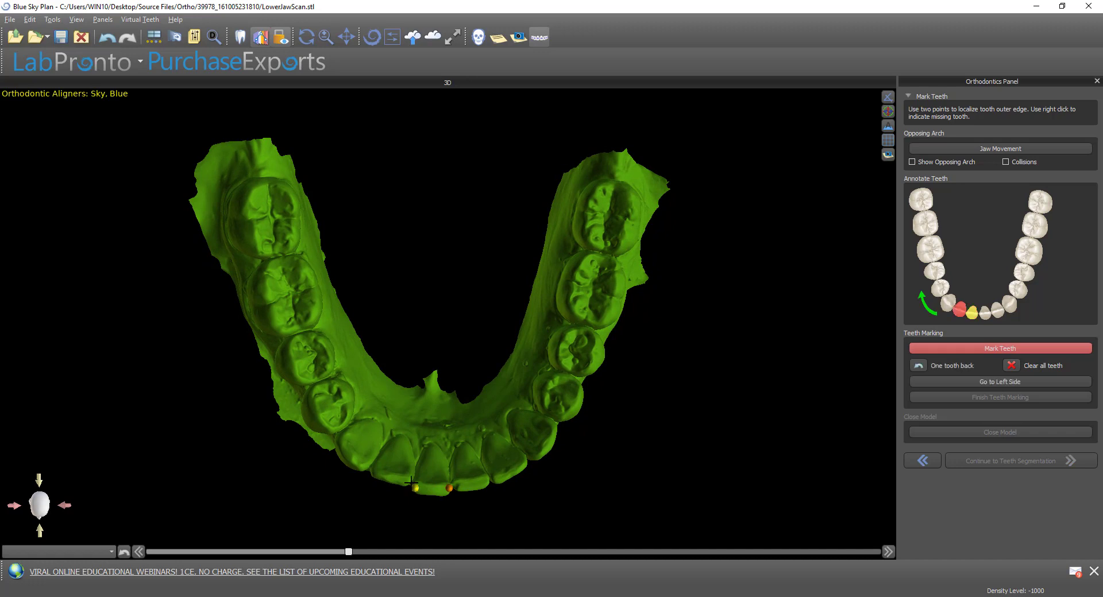
{"action": "left_click", "coordinate": [373, 474]}
{"action": "left_click", "coordinate": [340, 439]}
Step: Mark the mandibular right first and second premolars with two points each on their outer edges
{"action": "left_click", "coordinate": [329, 430]}
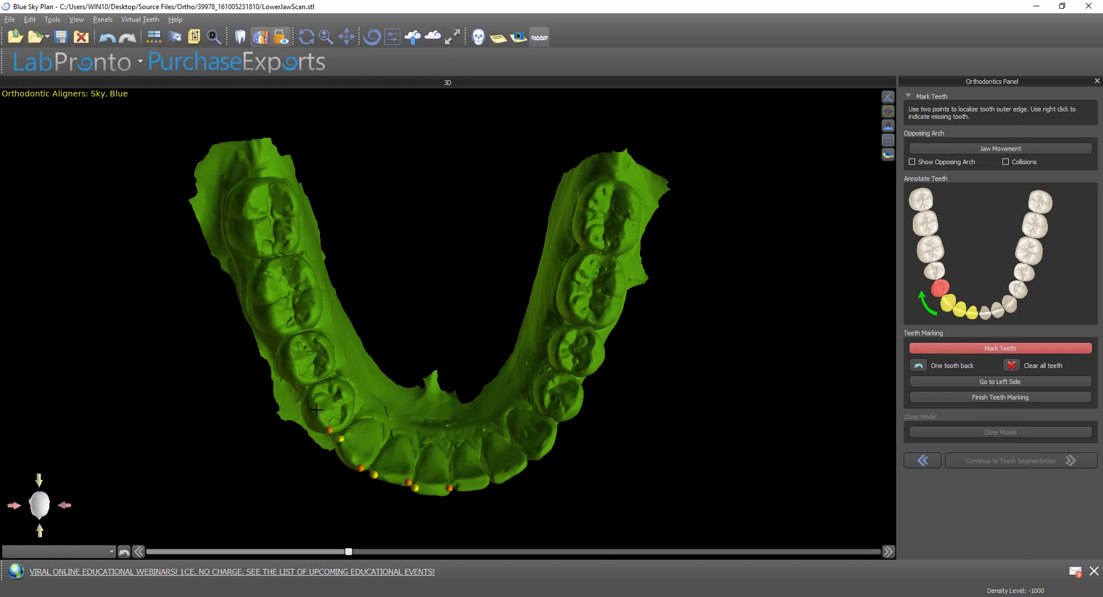
{"action": "left_click", "coordinate": [308, 391]}
{"action": "left_click", "coordinate": [300, 382]}
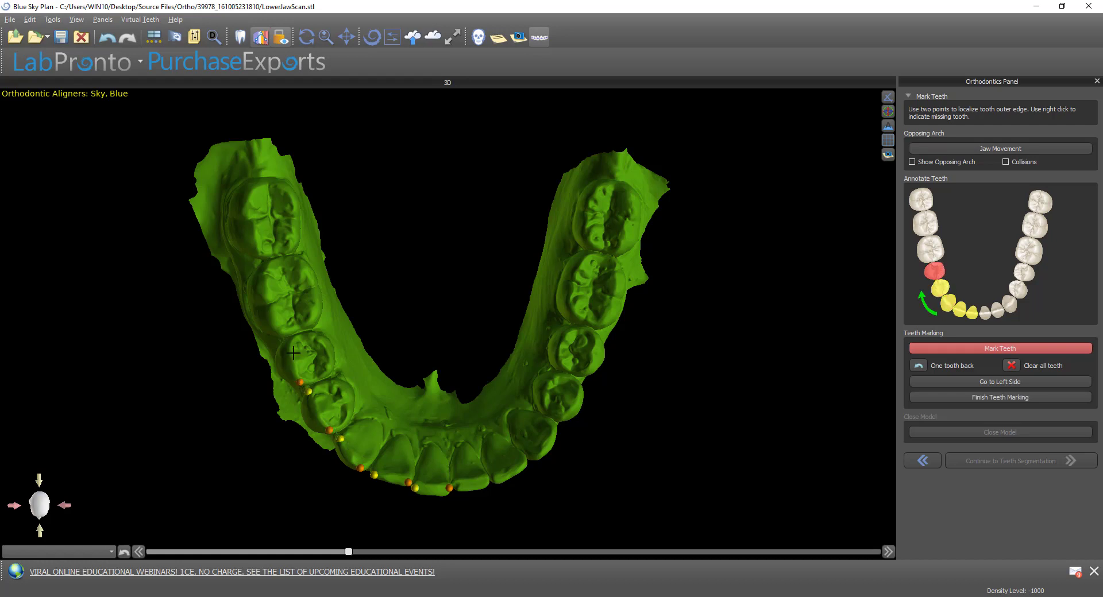
{"action": "left_click", "coordinate": [289, 345]}
Step: Mark the mandibular right first and second molars with two outer-edge points each, and indicate the right third molar as missing
{"action": "left_click", "coordinate": [280, 331]}
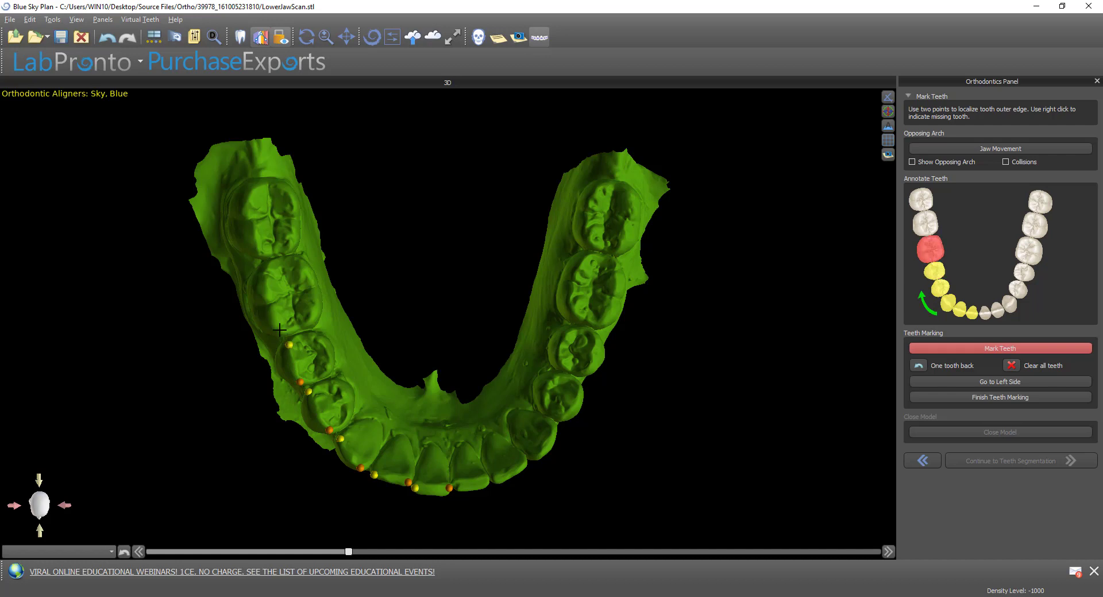
{"action": "left_click", "coordinate": [264, 274]}
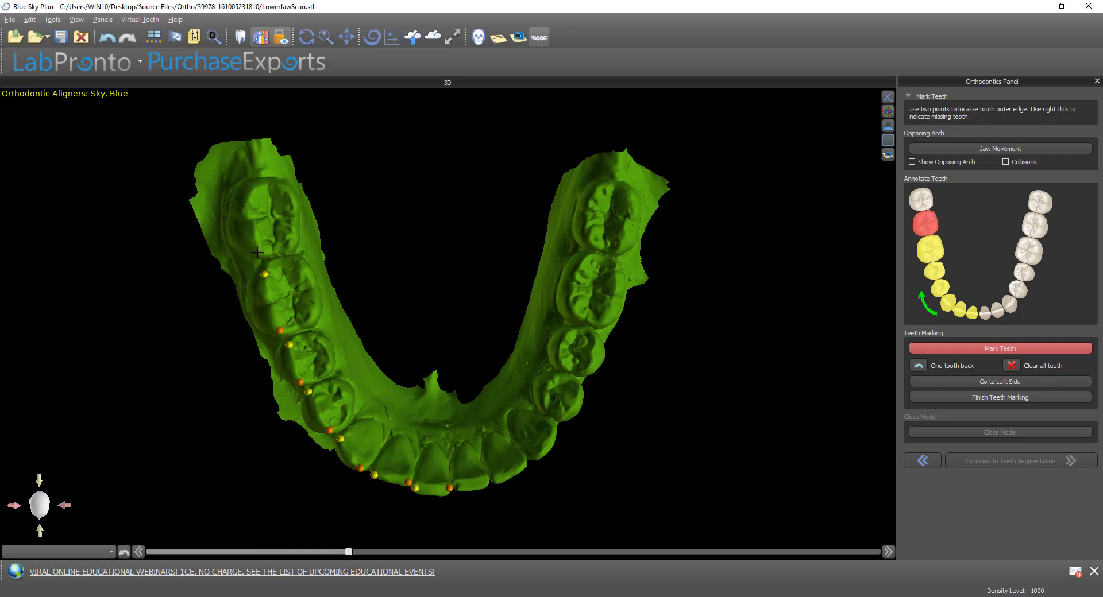
{"action": "left_click", "coordinate": [258, 253]}
{"action": "left_click", "coordinate": [252, 191]}
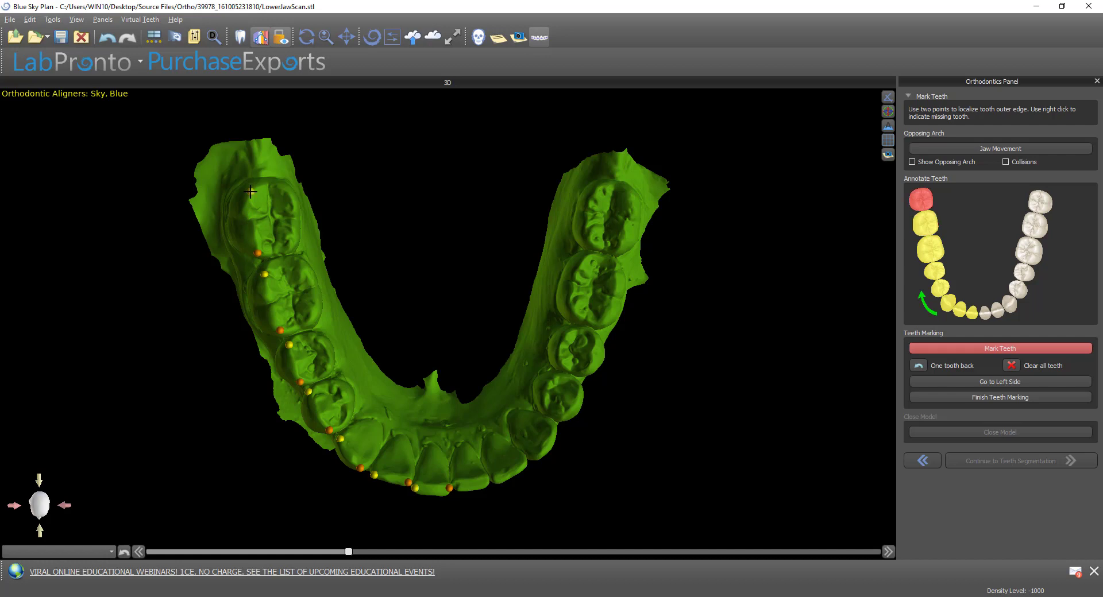
{"action": "right_click", "coordinate": [251, 168]}
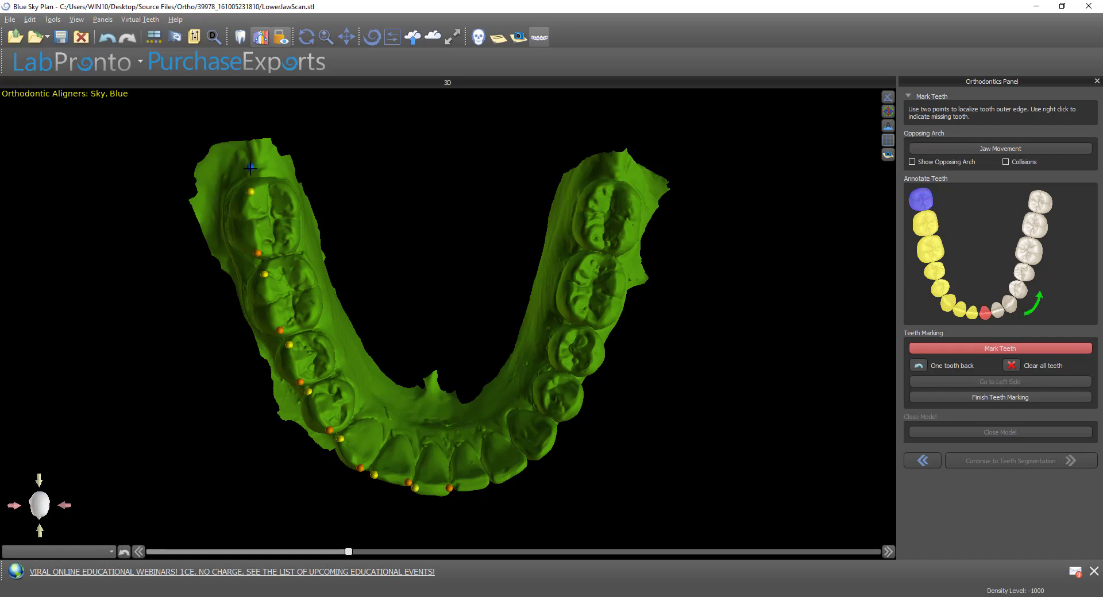
Step: Mark the mandibular left central incisor, lateral incisor and canine with two points each on their outer edges
{"action": "left_click_drag", "start_coordinate": [450, 511], "coordinate": [416, 287]}
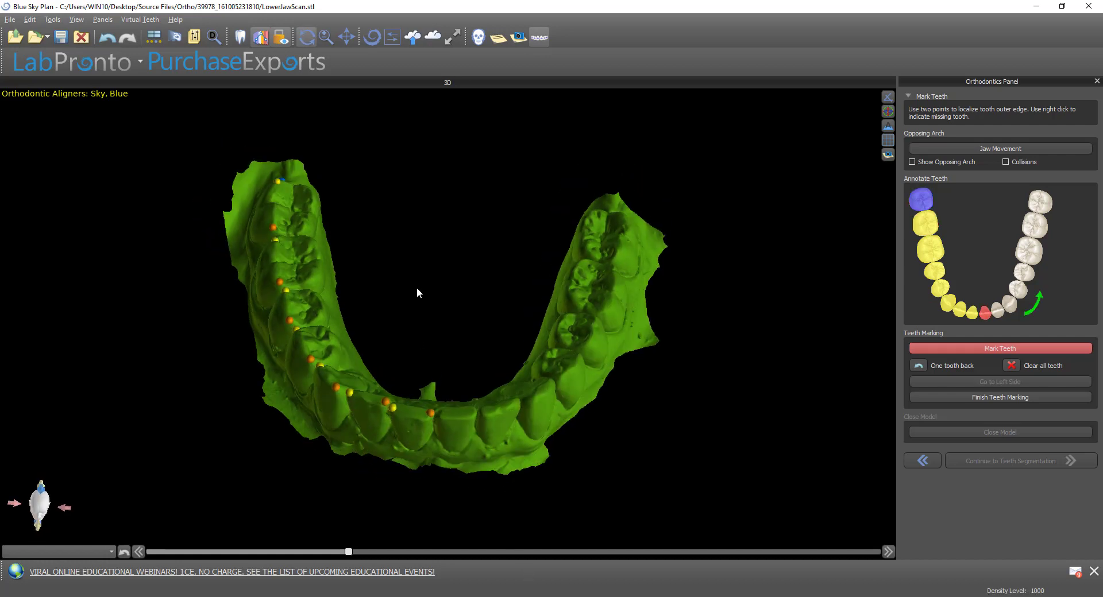
{"action": "left_click", "coordinate": [439, 416]}
{"action": "left_click", "coordinate": [484, 413]}
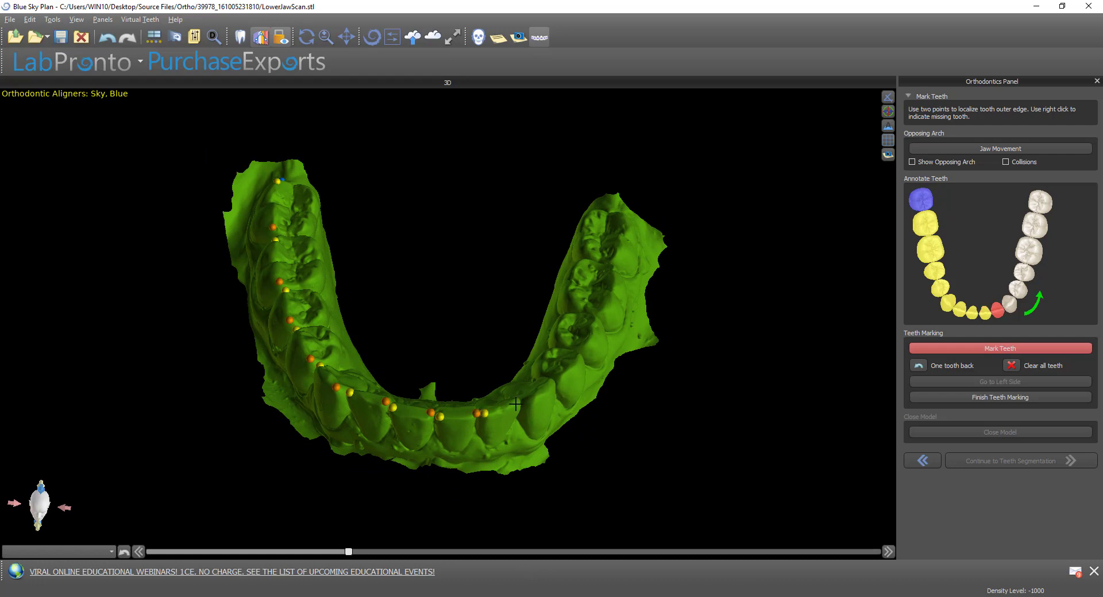
{"action": "mouse_move", "coordinate": [543, 403]}
{"action": "left_mouse_down"}
{"action": "mouse_move", "coordinate": [466, 507]}
{"action": "mouse_move", "coordinate": [460, 499]}
{"action": "left_mouse_up"}
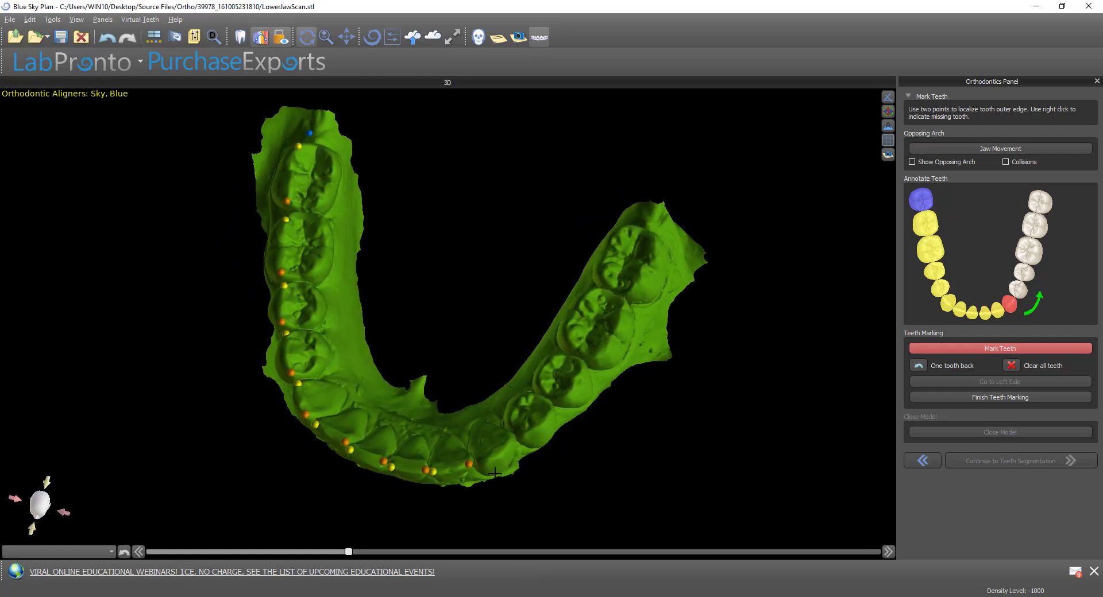
{"action": "left_click", "coordinate": [470, 464]}
{"action": "left_click", "coordinate": [481, 464]}
{"action": "left_click", "coordinate": [514, 440]}
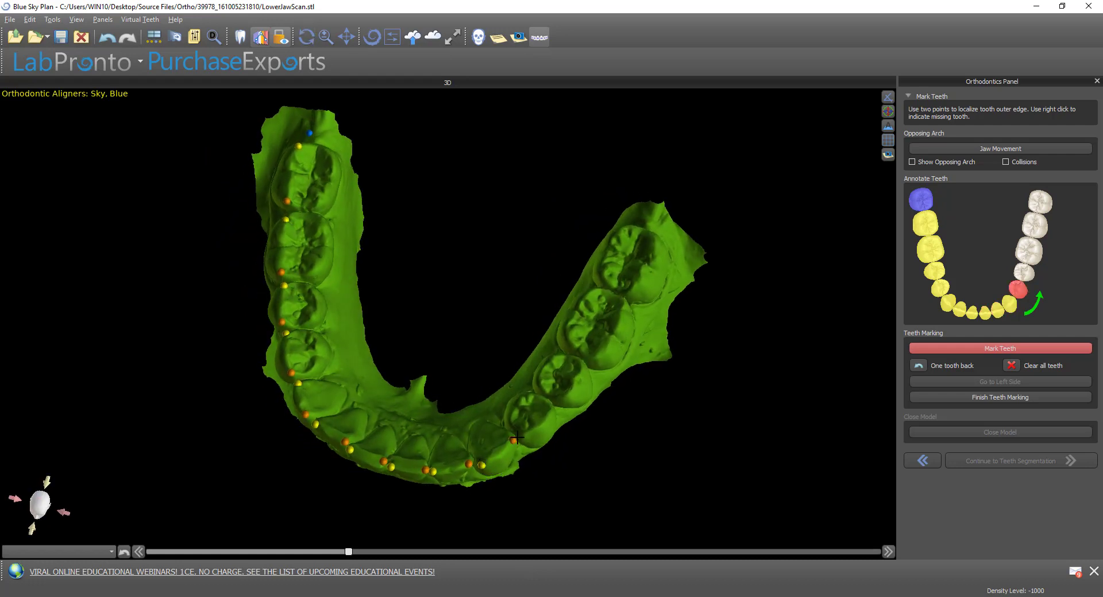
Step: Mark the mandibular left first and second premolars with two points each on their outer edges
{"action": "left_click", "coordinate": [525, 438]}
{"action": "left_click", "coordinate": [553, 411]}
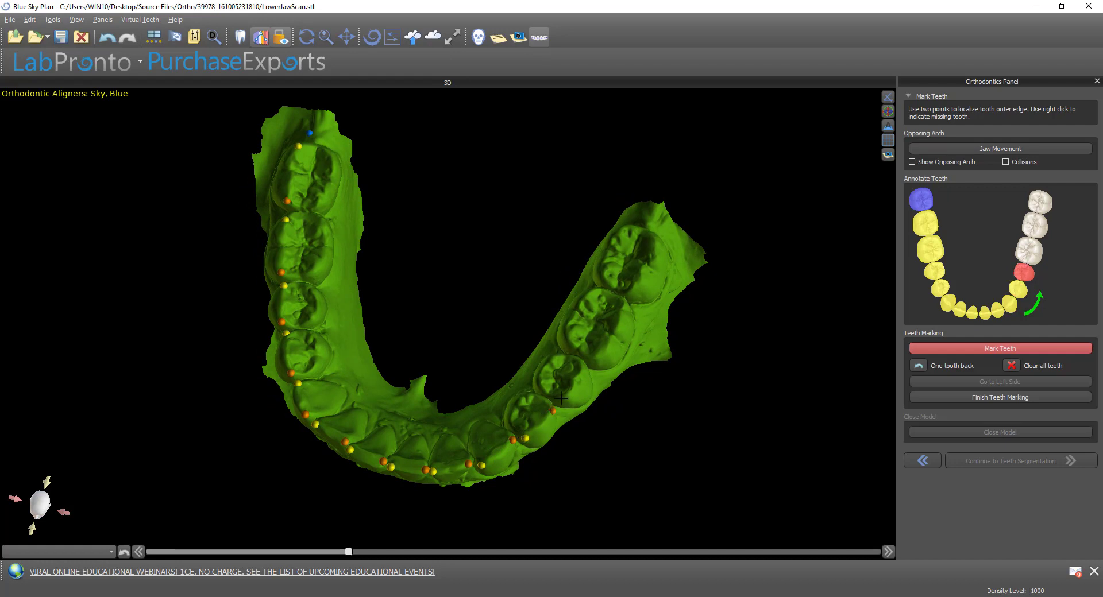
{"action": "left_click", "coordinate": [562, 398]}
Step: Mark the mandibular left first and second molars with two outer-edge points each, and indicate the left third molar as missing
{"action": "left_click", "coordinate": [596, 358]}
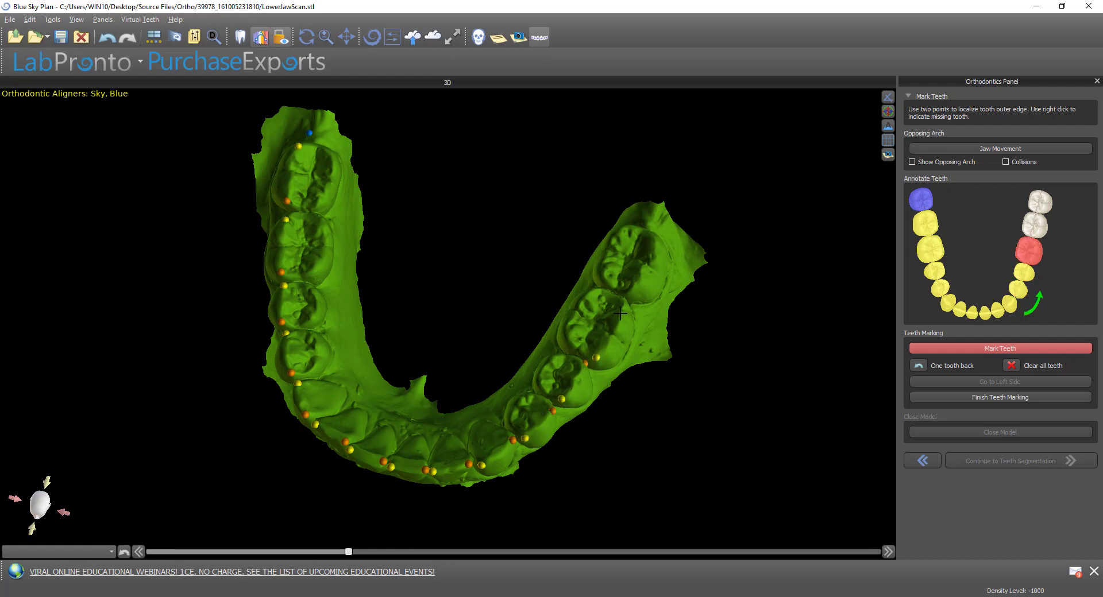
{"action": "left_click", "coordinate": [624, 302]}
{"action": "left_click", "coordinate": [631, 289]}
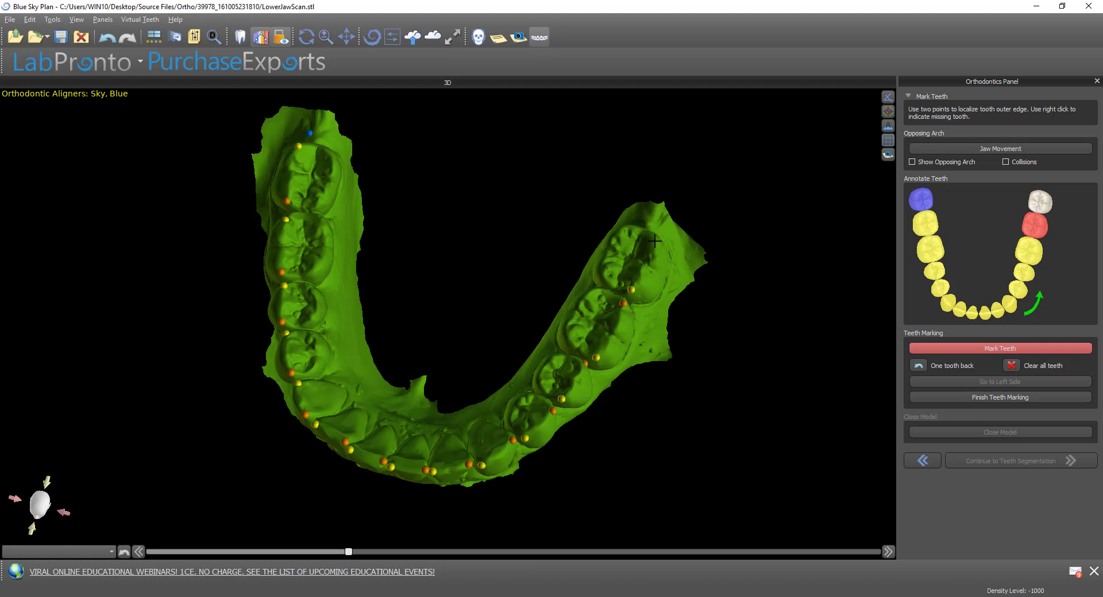
{"action": "left_click", "coordinate": [656, 241]}
{"action": "right_click", "coordinate": [655, 224]}
Step: Finish marking the mandibular teeth and fabricate the closed lower model
{"action": "left_click_drag", "start_coordinate": [653, 272], "coordinate": [878, 389]}
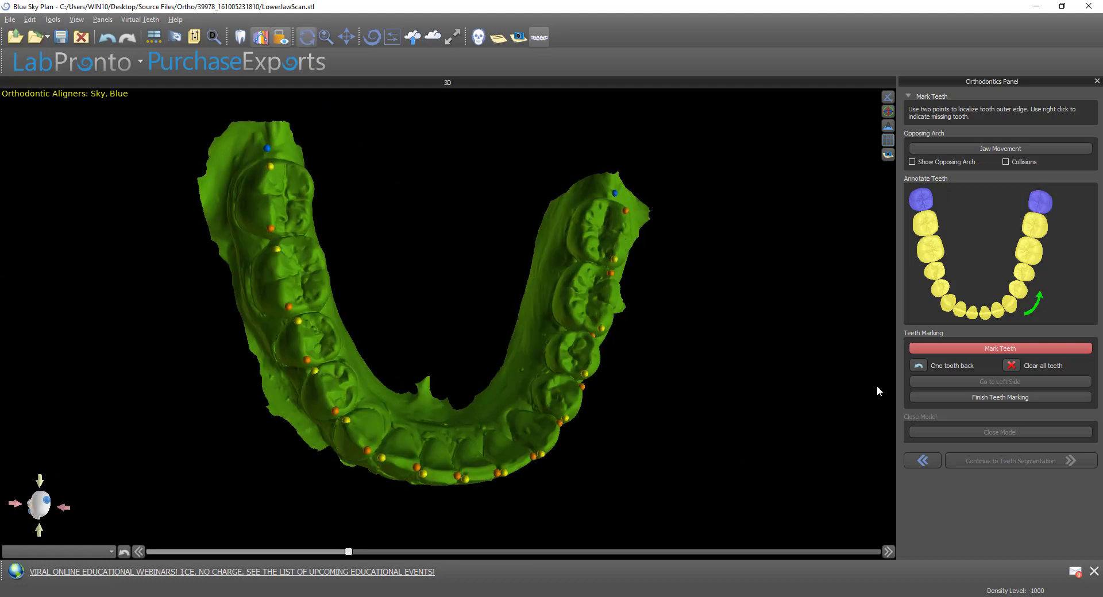
{"action": "left_click", "coordinate": [1000, 397]}
{"action": "left_click", "coordinate": [1015, 432]}
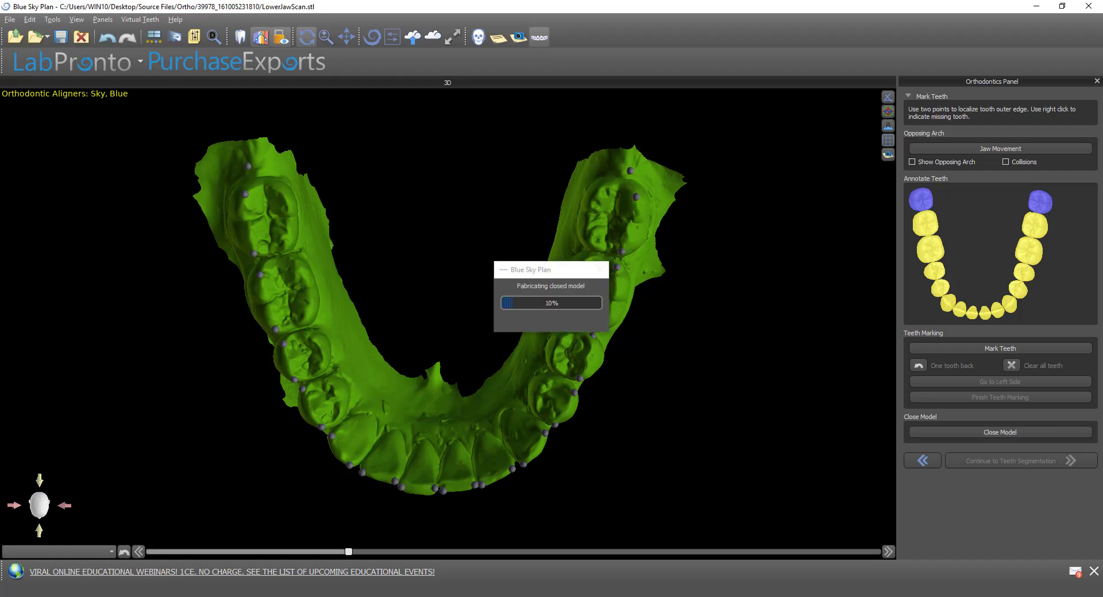
Step: Continue to teeth segmentation and correct the segmented region along the distal margin of the maxillary right second molar
{"action": "left_click", "coordinate": [994, 460]}
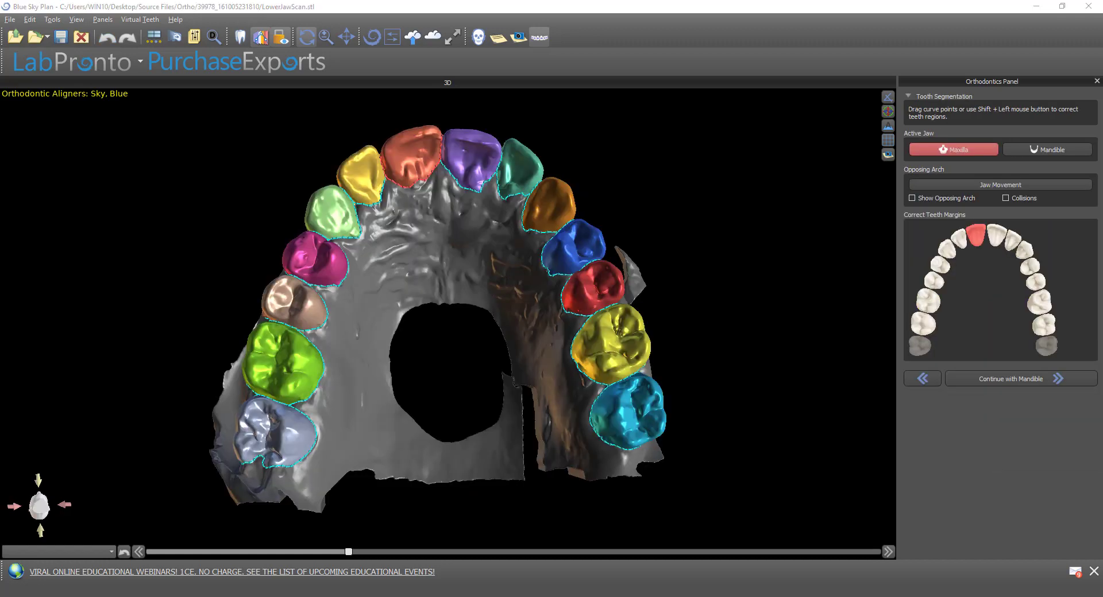
{"action": "left_click_drag", "start_coordinate": [425, 409], "coordinate": [473, 452]}
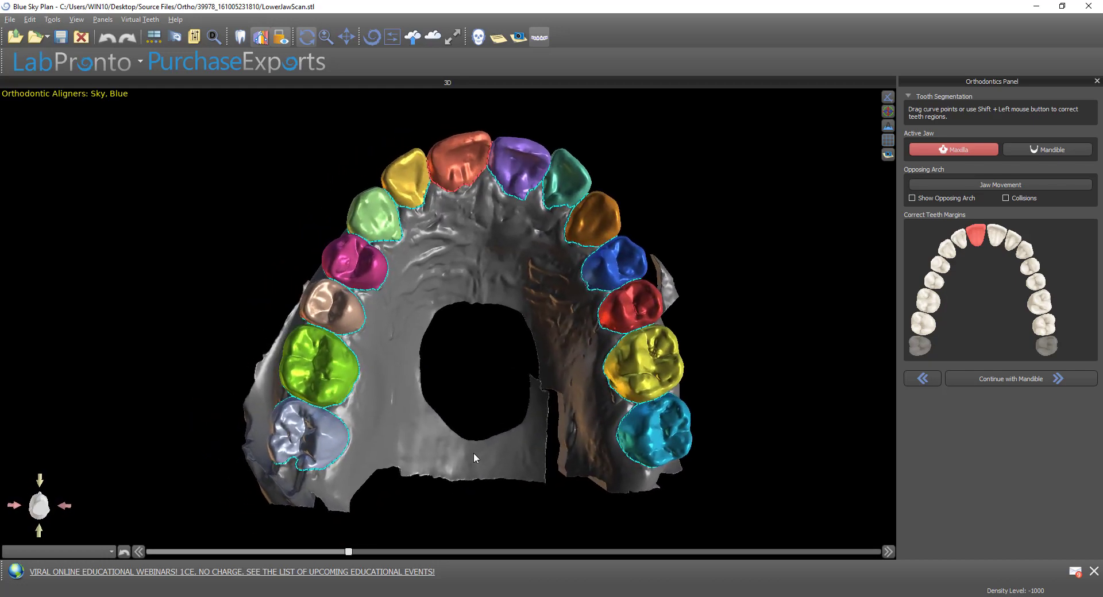
{"action": "left_click", "coordinate": [315, 447]}
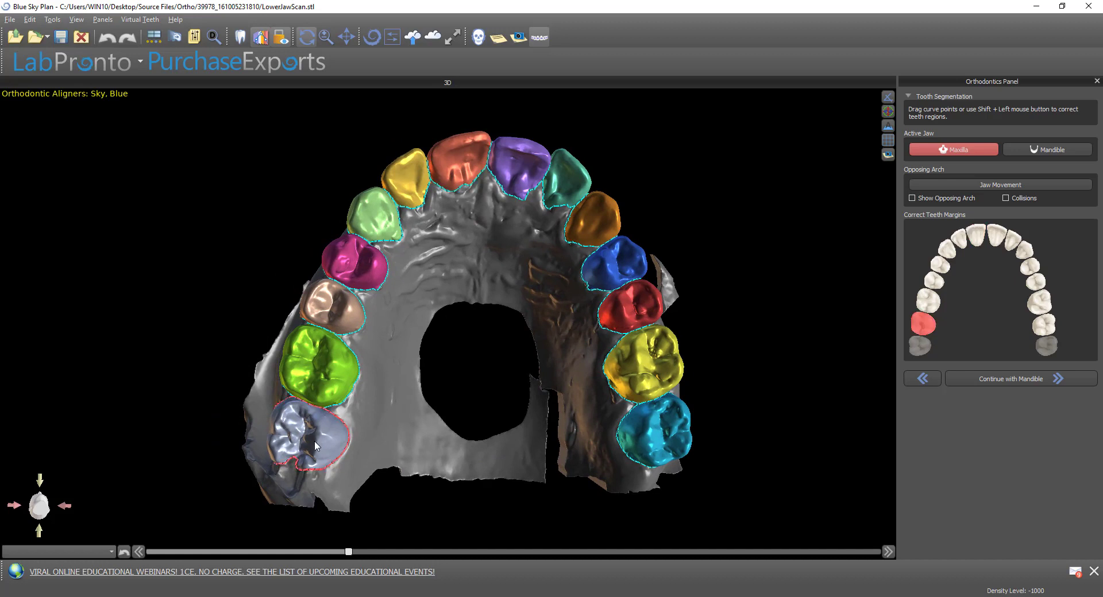
{"action": "left_click_drag", "start_coordinate": [316, 449], "coordinate": [303, 473], "text": "shift"}
{"action": "scroll", "coordinate": [357, 459], "scroll_direction": "up", "scroll_amount": 5}
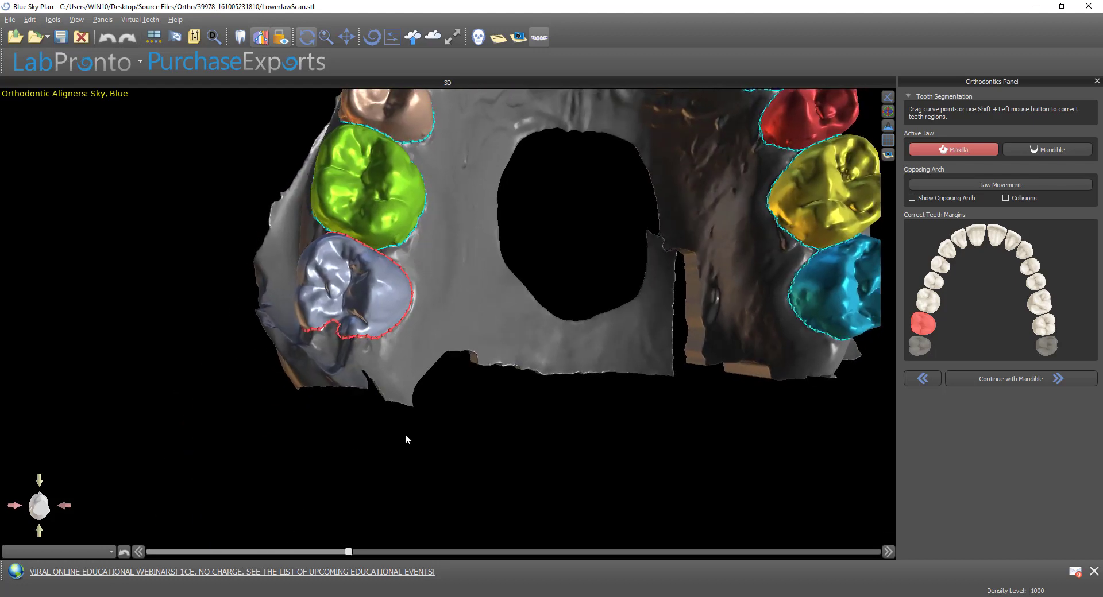
{"action": "left_click_drag", "start_coordinate": [405, 440], "coordinate": [368, 396]}
{"action": "left_click_drag", "start_coordinate": [338, 333], "coordinate": [357, 338], "text": "shift"}
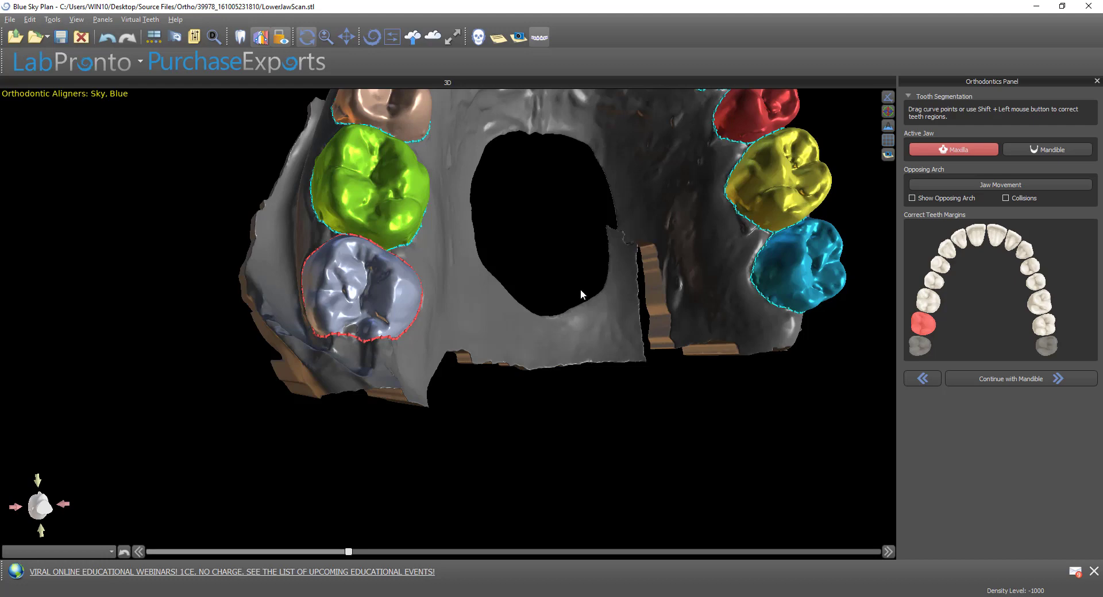
{"action": "left_click_drag", "start_coordinate": [580, 288], "coordinate": [467, 257]}
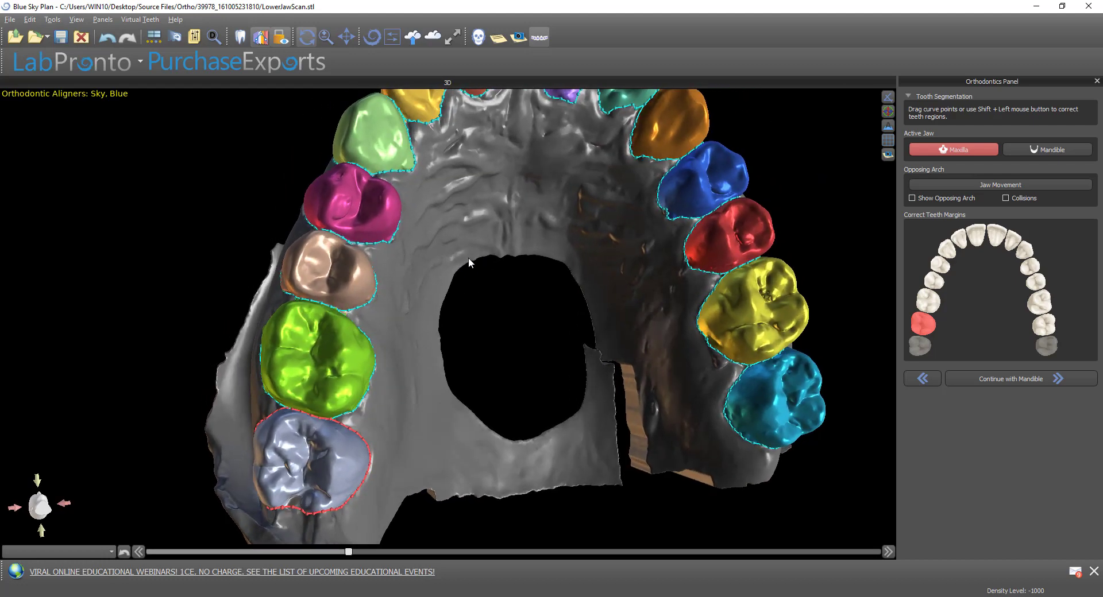
Step: Switch to the mandible and reshape the right lateral incisor's margin curve to exclude the excess gum at its base
{"action": "left_click", "coordinate": [1026, 149]}
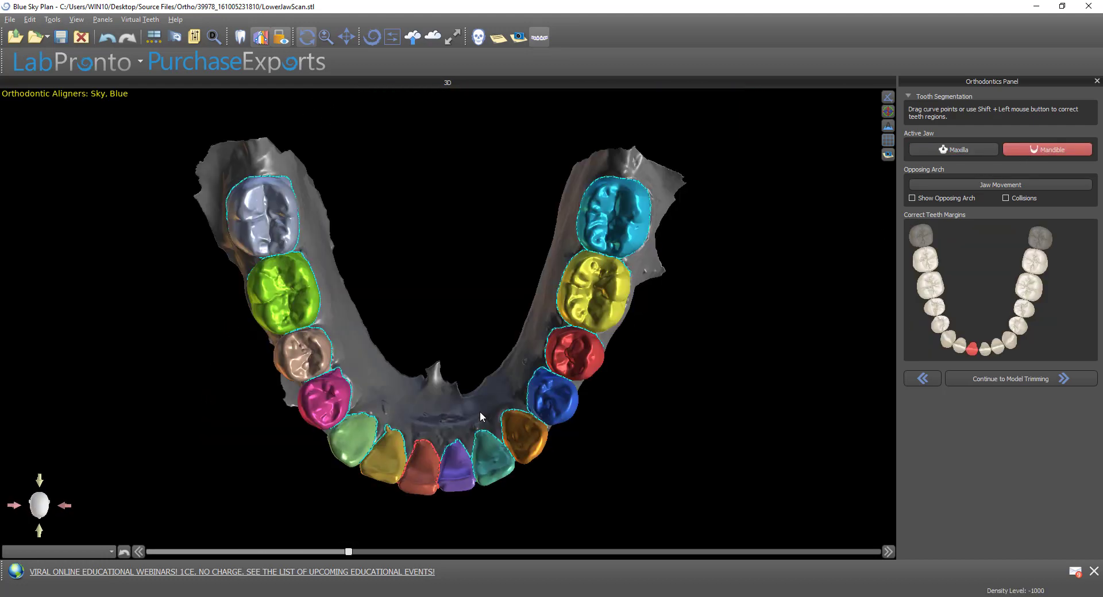
{"action": "left_click_drag", "start_coordinate": [412, 393], "coordinate": [657, 143]}
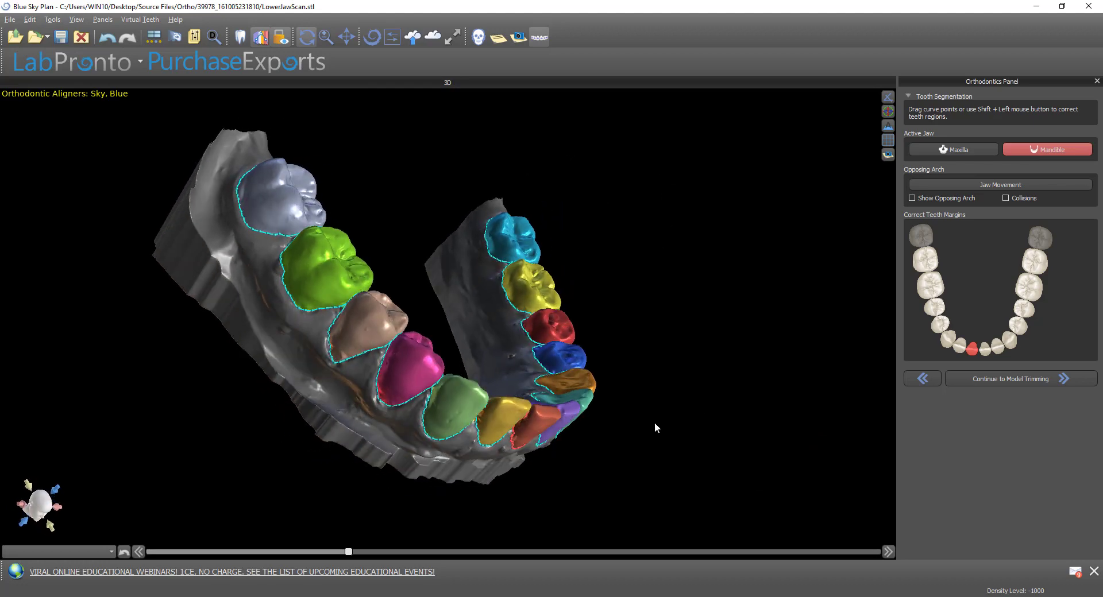
{"action": "left_click_drag", "start_coordinate": [654, 422], "coordinate": [544, 433]}
{"action": "scroll", "coordinate": [532, 407], "scroll_direction": "up", "scroll_amount": 5}
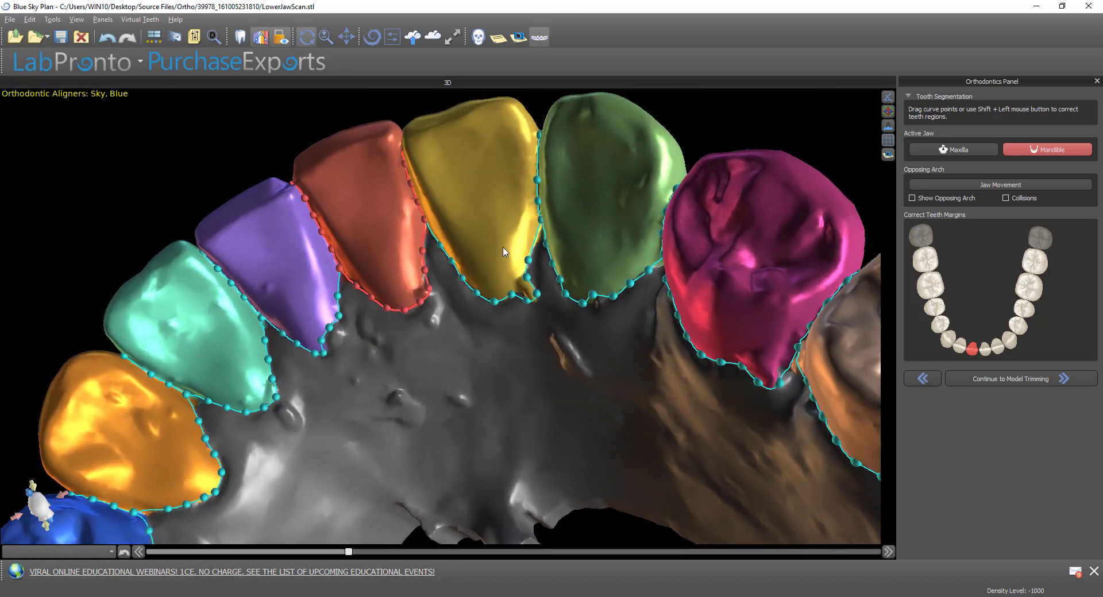
{"action": "left_click", "coordinate": [512, 292]}
{"action": "left_click_drag", "start_coordinate": [512, 292], "coordinate": [525, 264]}
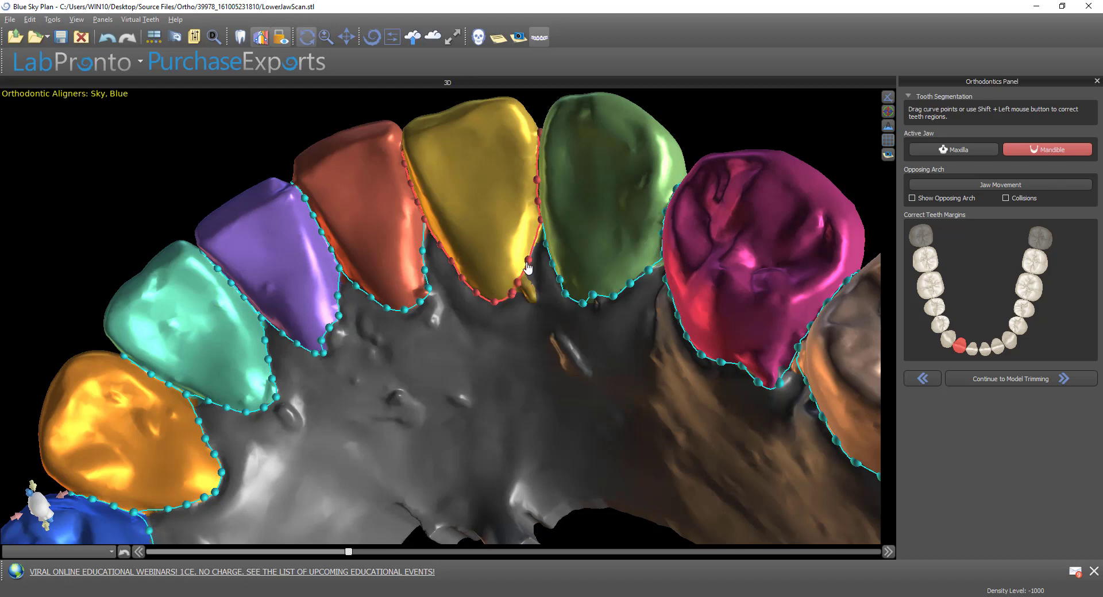
{"action": "right_click", "coordinate": [425, 220]}
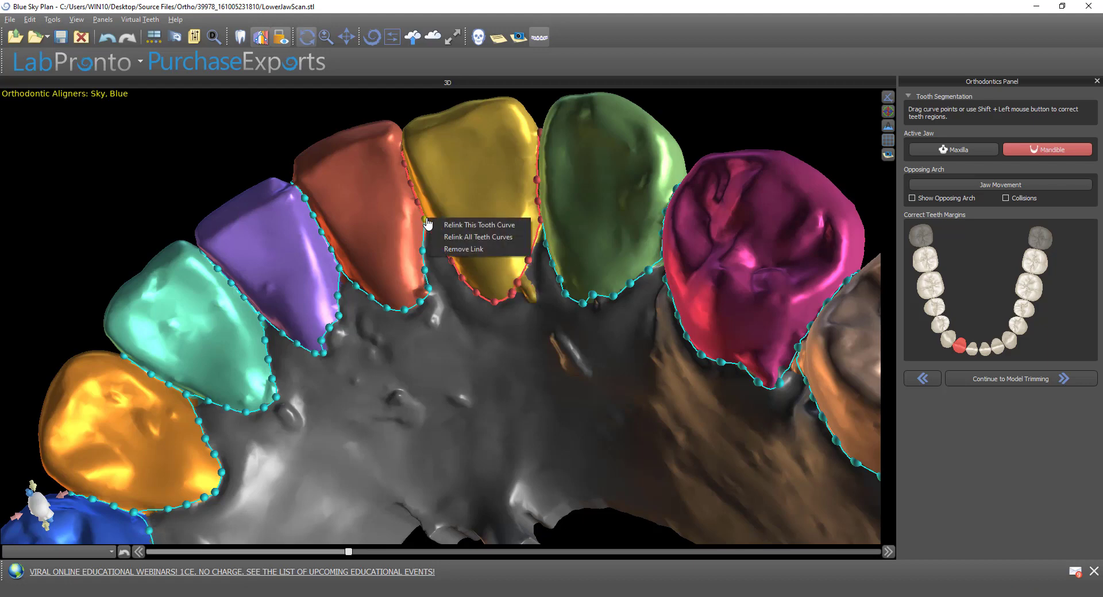
{"action": "left_click", "coordinate": [461, 384]}
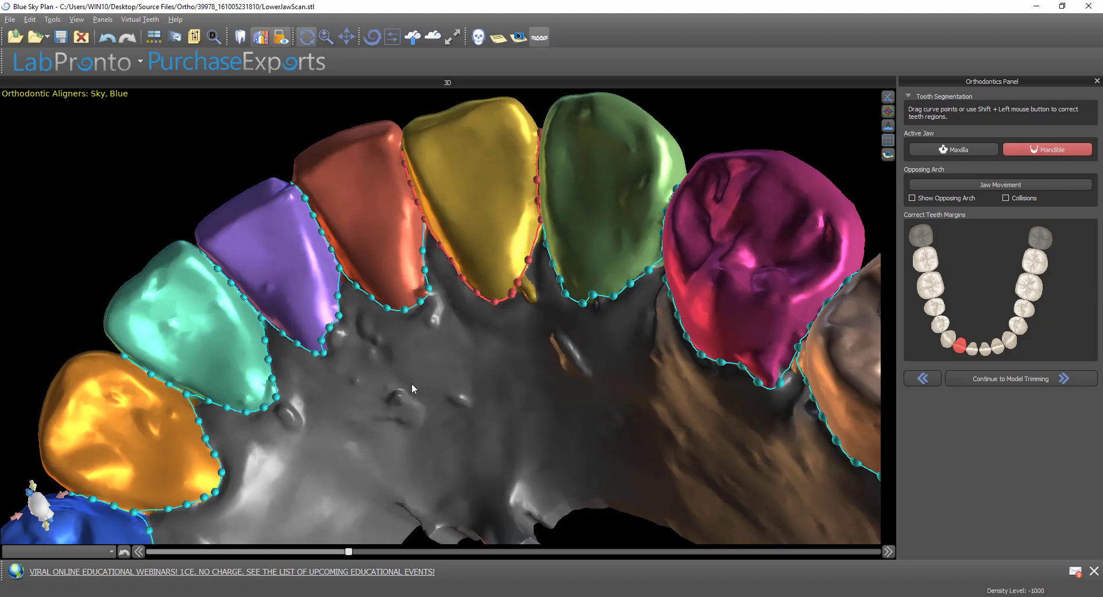
Step: Check the mandibular left central incisor's margin and the rest of the lower arch, and continue to model trimming
{"action": "left_click", "coordinate": [325, 347]}
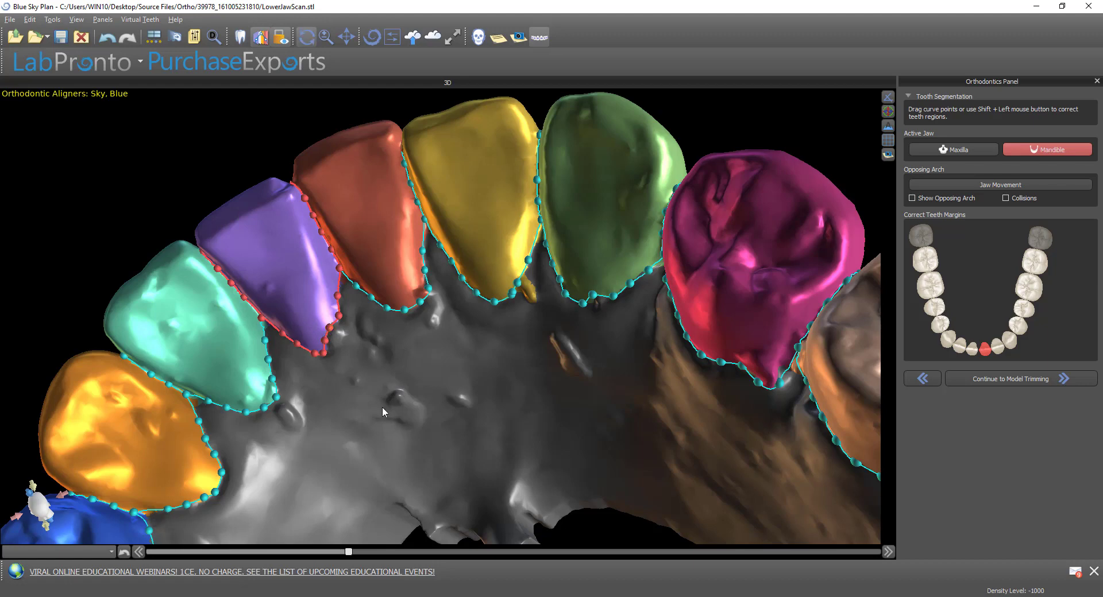
{"action": "scroll", "coordinate": [382, 407], "scroll_direction": "down", "scroll_amount": 5}
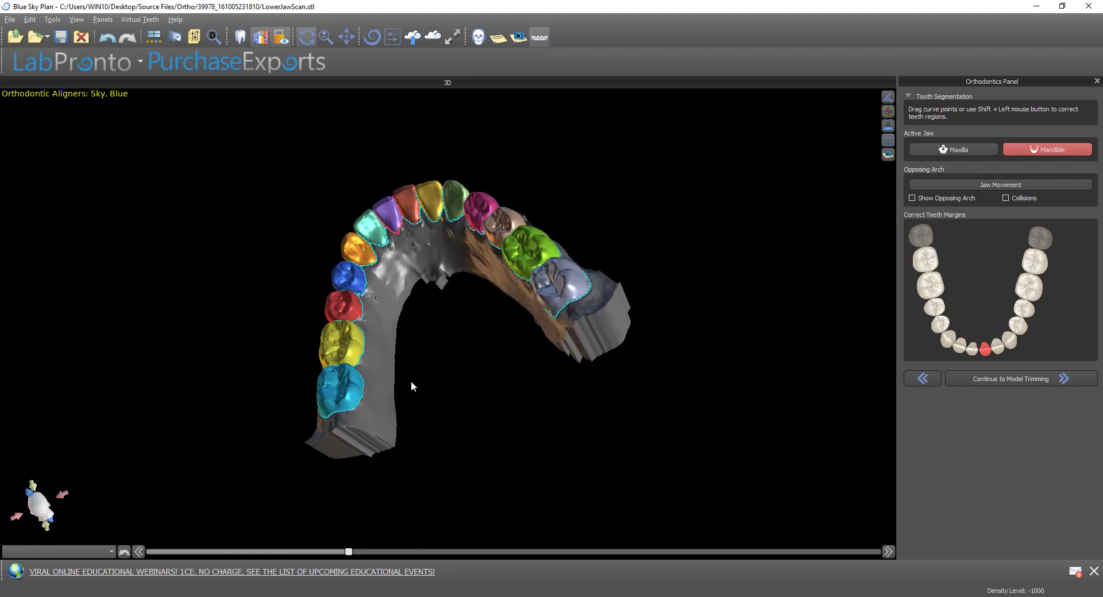
{"action": "left_click_drag", "start_coordinate": [411, 387], "coordinate": [825, 473]}
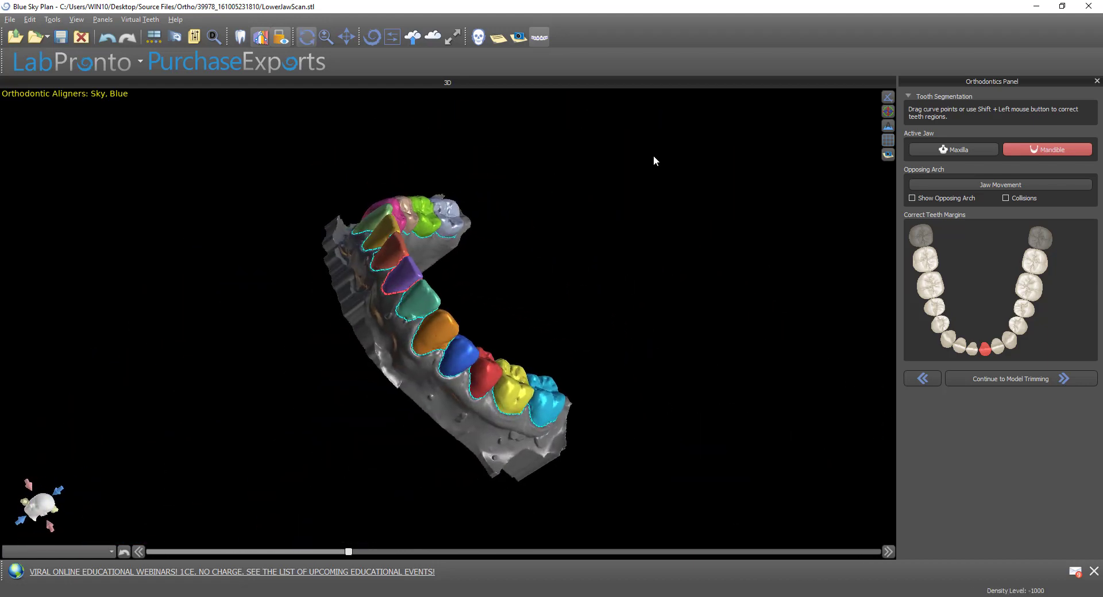
{"action": "left_click_drag", "start_coordinate": [654, 155], "coordinate": [495, 312]}
{"action": "left_click", "coordinate": [992, 380]}
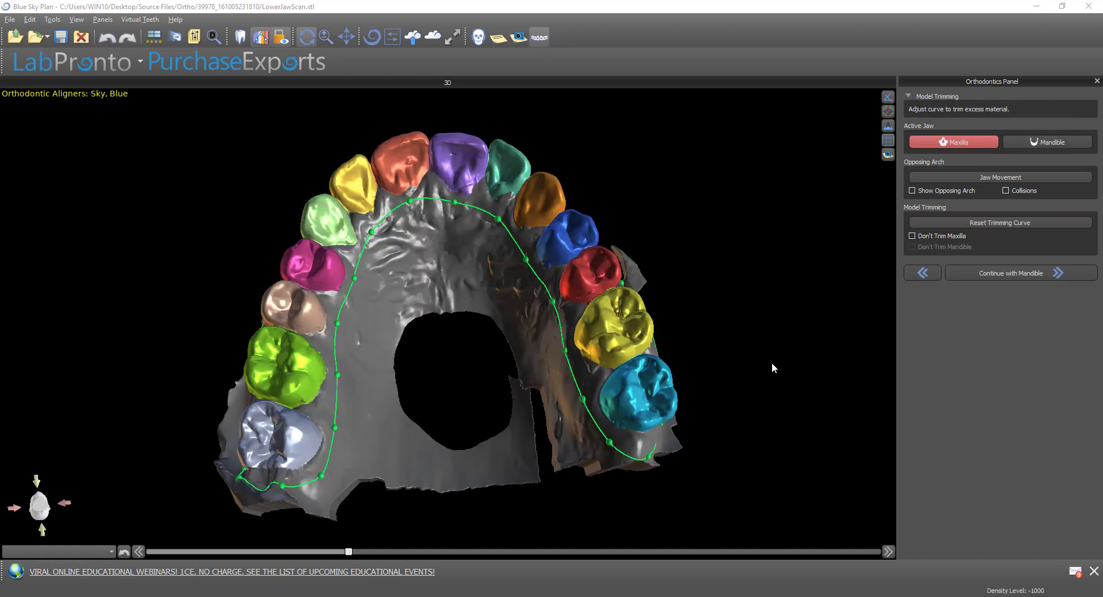
Step: Review the maxillary trimming curve and the Model Trimming values in the Orthodontics preferences
{"action": "left_click_drag", "start_coordinate": [372, 457], "coordinate": [323, 464]}
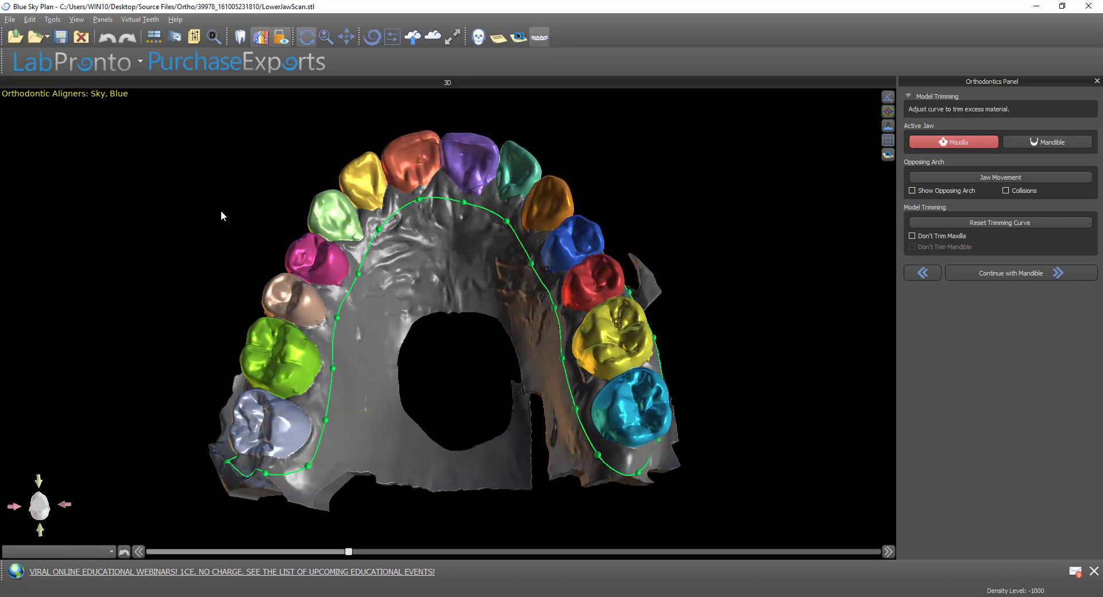
{"action": "left_click", "coordinate": [52, 19]}
{"action": "left_click", "coordinate": [66, 93]}
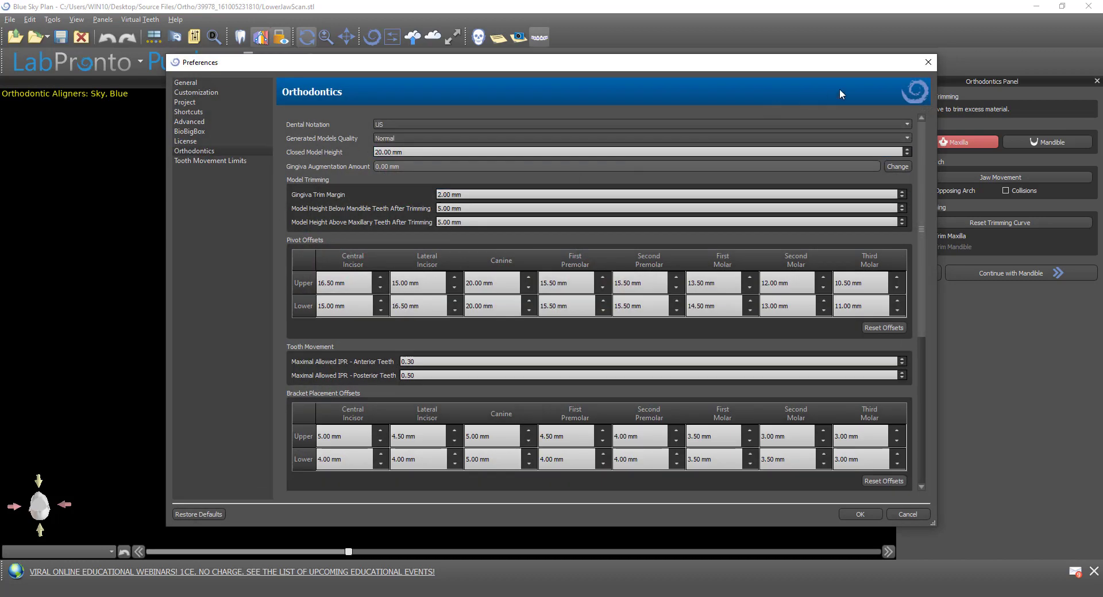
{"action": "left_click", "coordinate": [928, 63]}
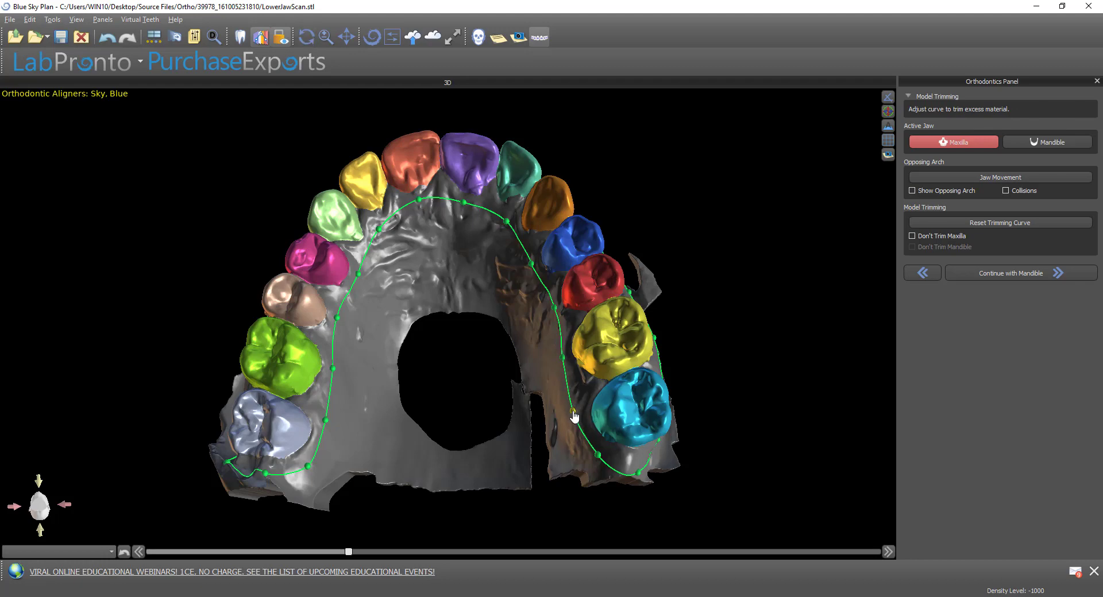
{"action": "left_click_drag", "start_coordinate": [718, 301], "coordinate": [436, 301]}
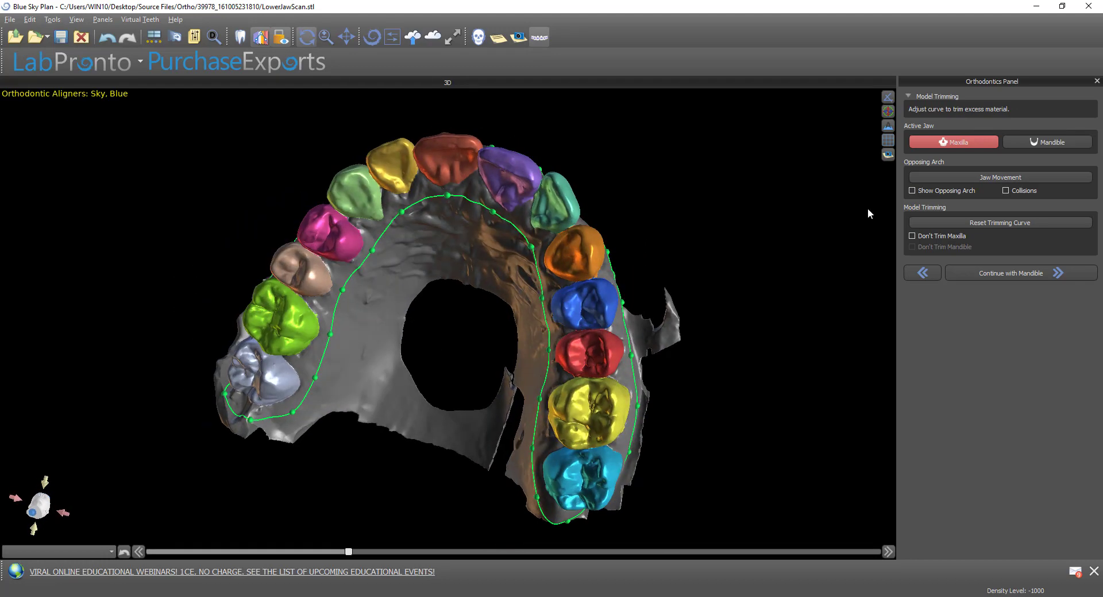
Step: Switch to the mandible and examine its trimming curve and the preference for model height below the mandible teeth
{"action": "left_click", "coordinate": [1028, 141]}
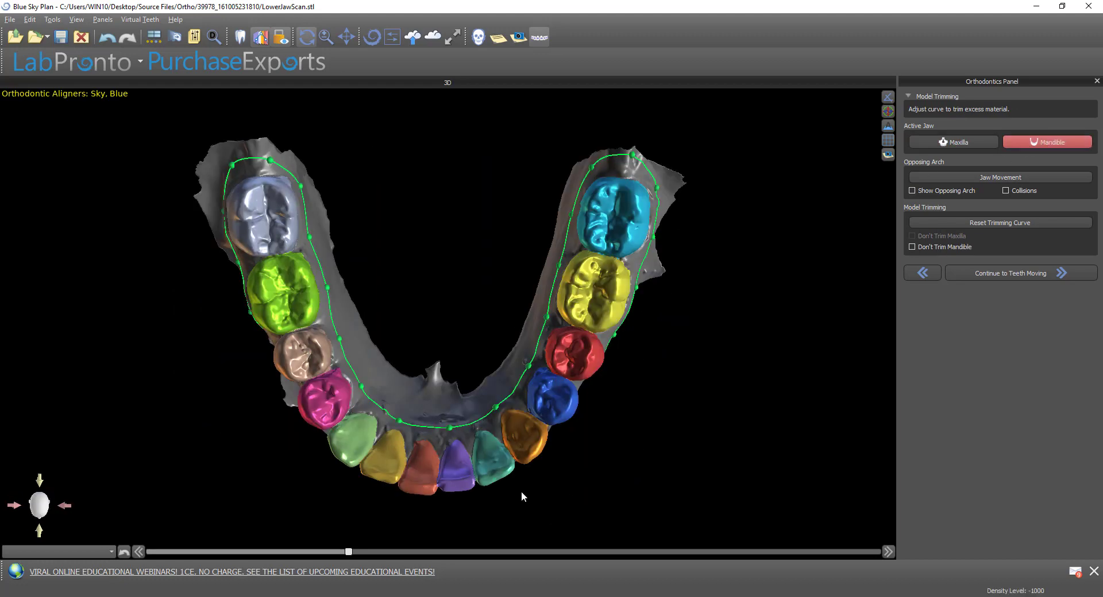
{"action": "left_click_drag", "start_coordinate": [470, 535], "coordinate": [425, 449]}
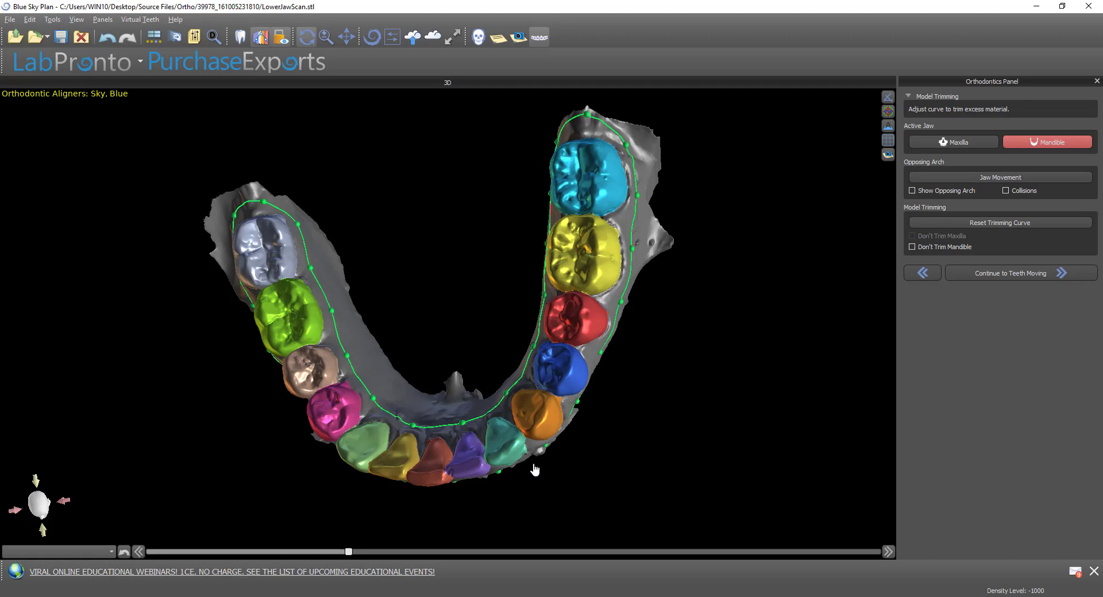
{"action": "left_click_drag", "start_coordinate": [534, 467], "coordinate": [426, 164]}
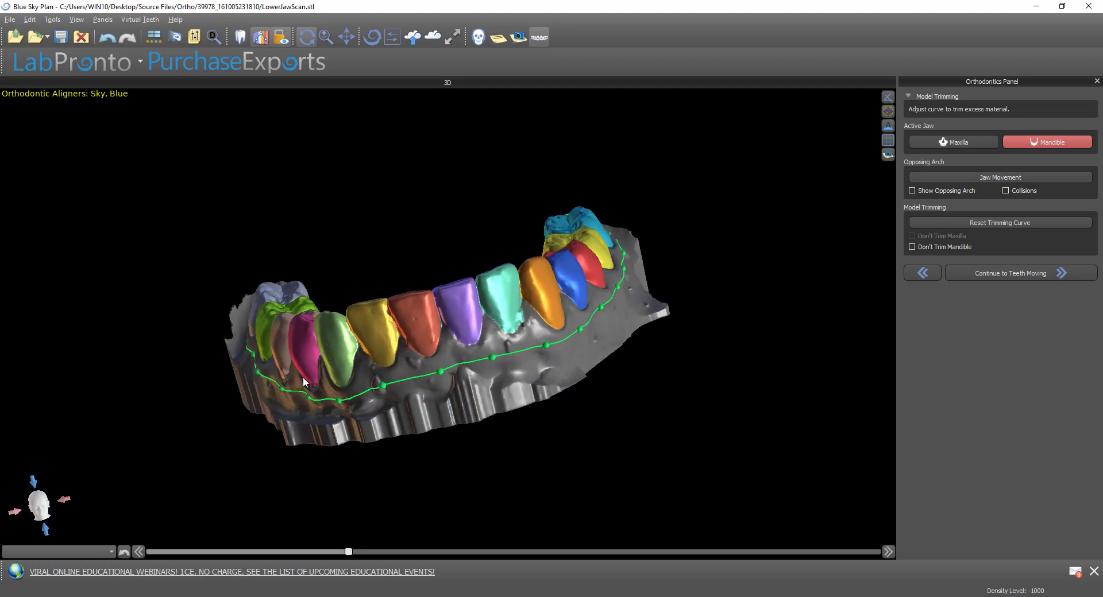
{"action": "left_click_drag", "start_coordinate": [432, 428], "coordinate": [467, 476]}
{"action": "left_click", "coordinate": [51, 20]}
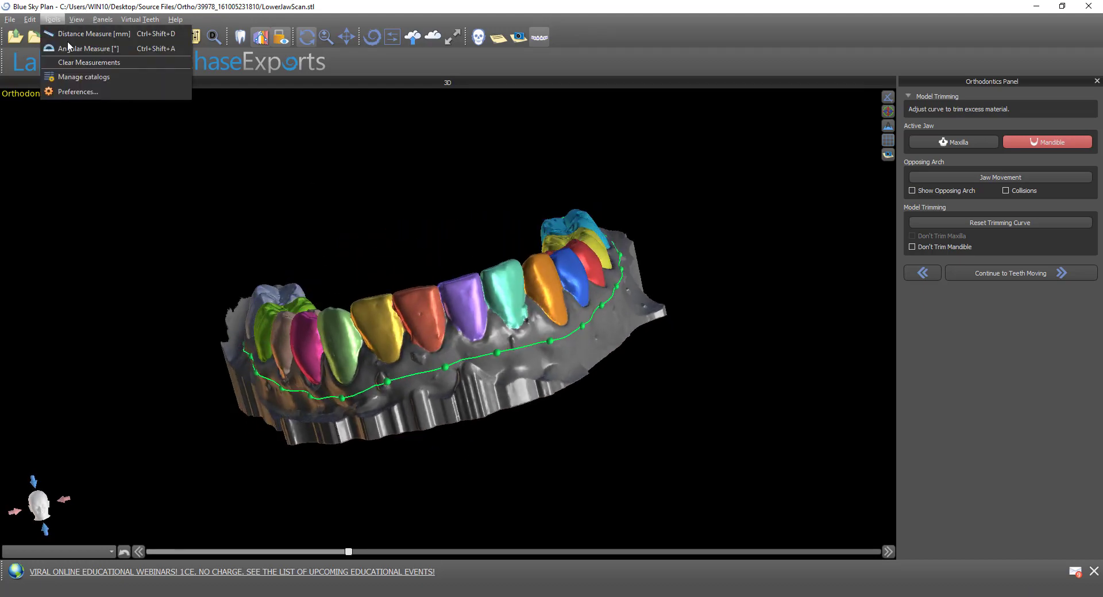
{"action": "left_click", "coordinate": [81, 92]}
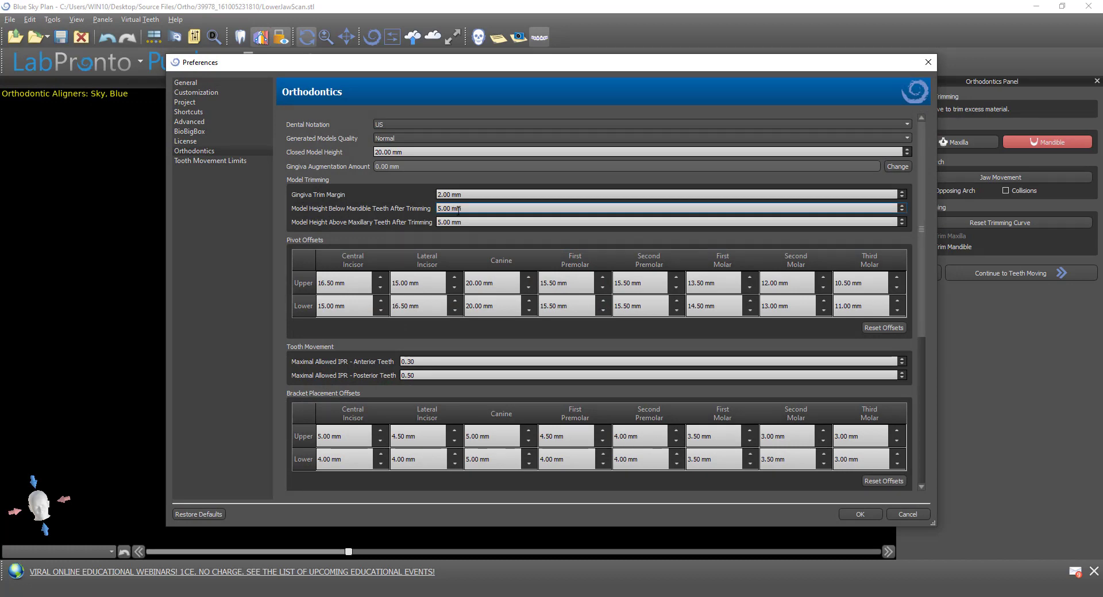
{"action": "left_click", "coordinate": [929, 68]}
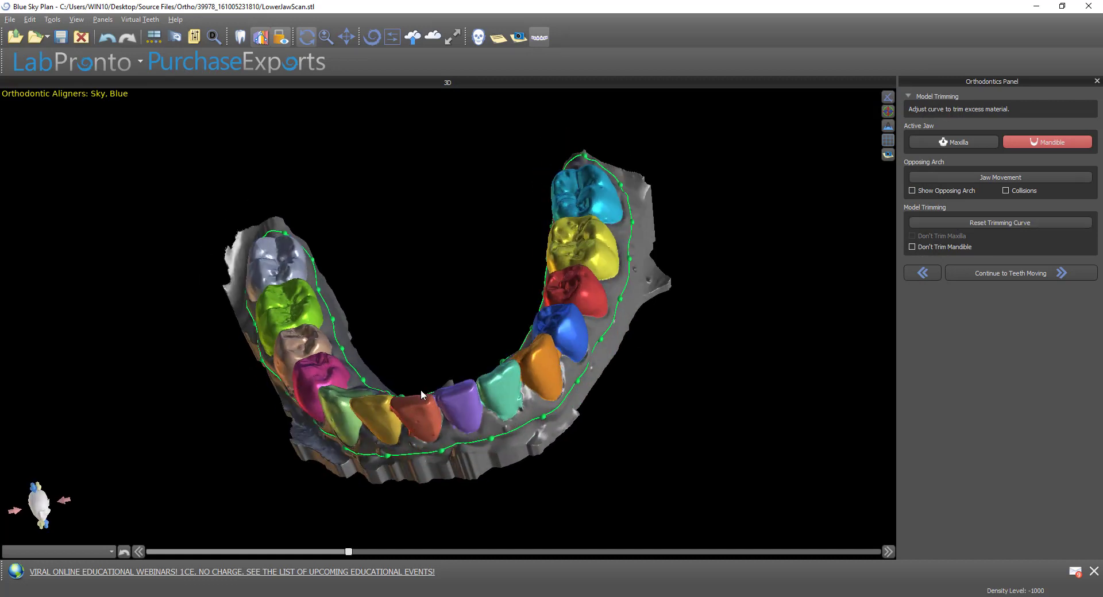
{"action": "left_click_drag", "start_coordinate": [421, 389], "coordinate": [448, 444]}
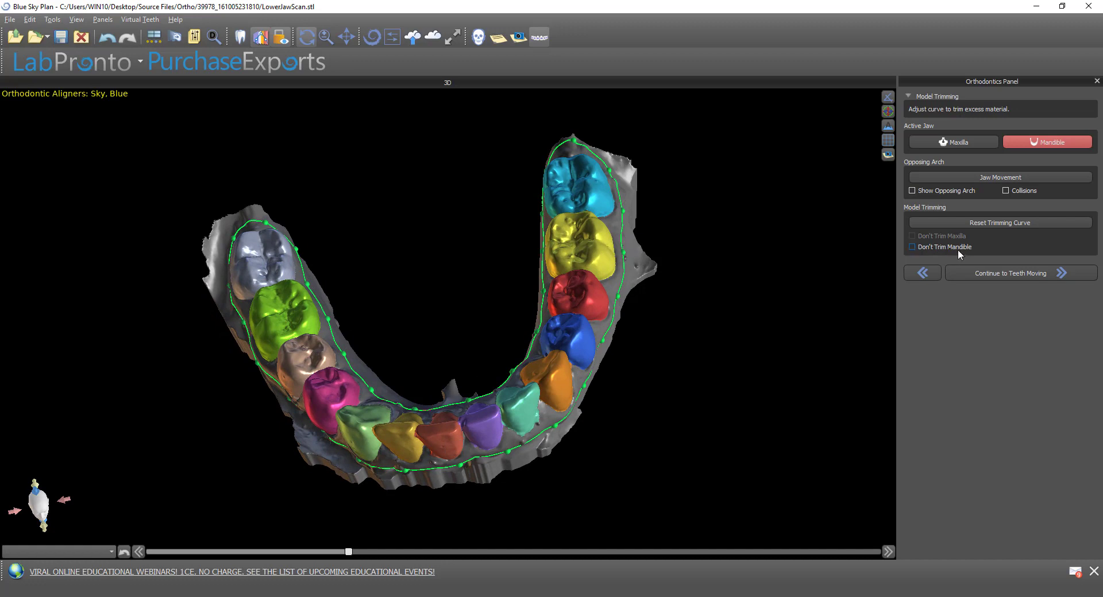
Step: Return to the maxilla, accept the trimming curves of both jaws and continue to teeth moving
{"action": "left_click", "coordinate": [952, 143]}
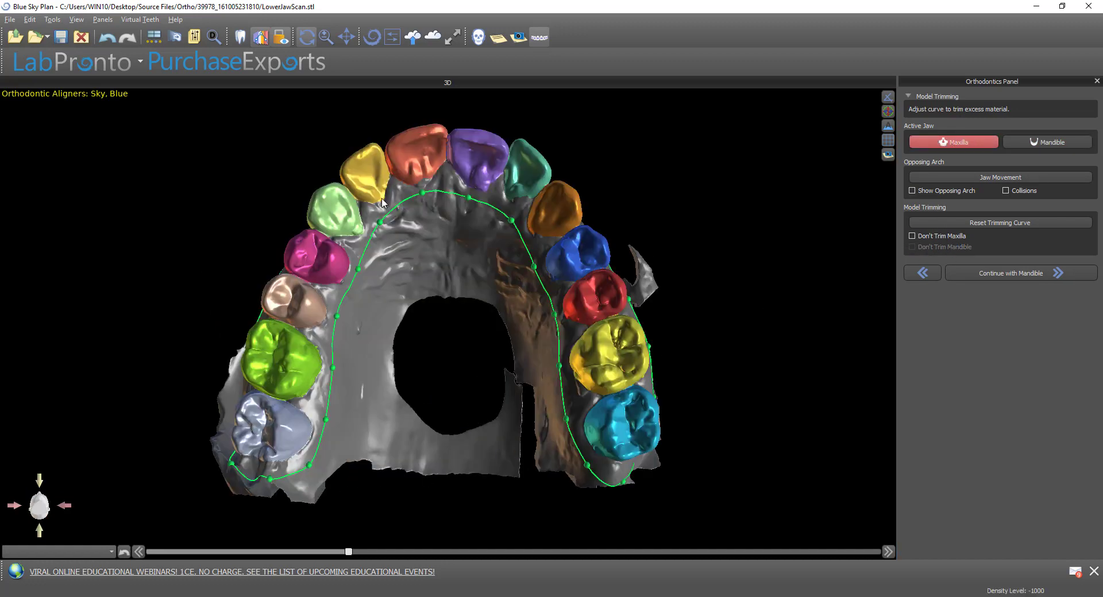
{"action": "left_click", "coordinate": [997, 275]}
{"action": "left_click", "coordinate": [998, 272]}
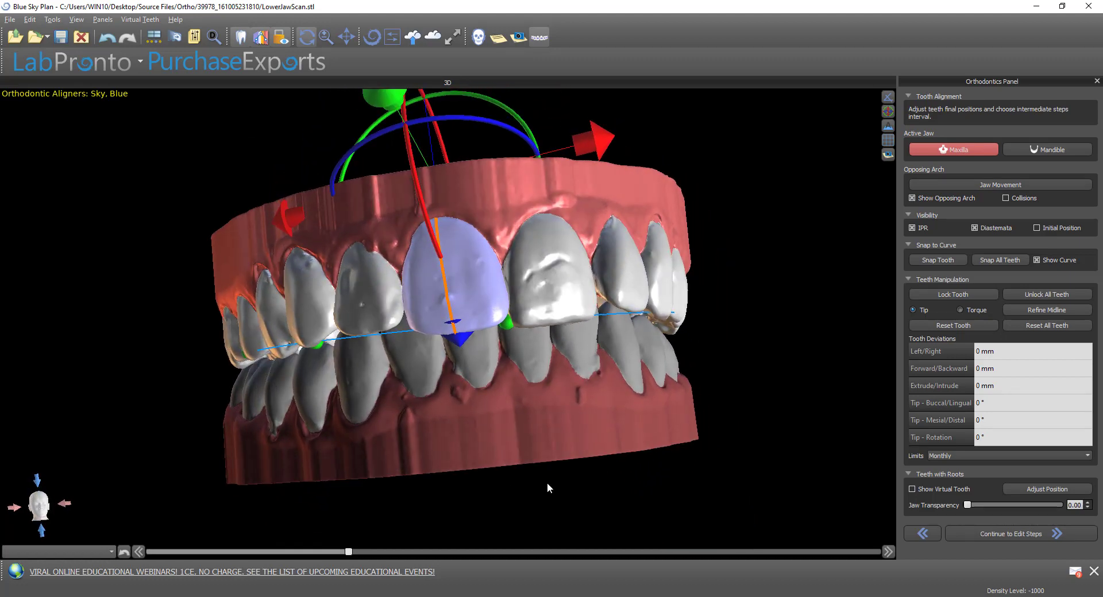
Step: Hide the opposing arch and adjust the maxillary snap curve, moving its incisor and canine points toward the outer tooth edges
{"action": "left_click", "coordinate": [939, 198]}
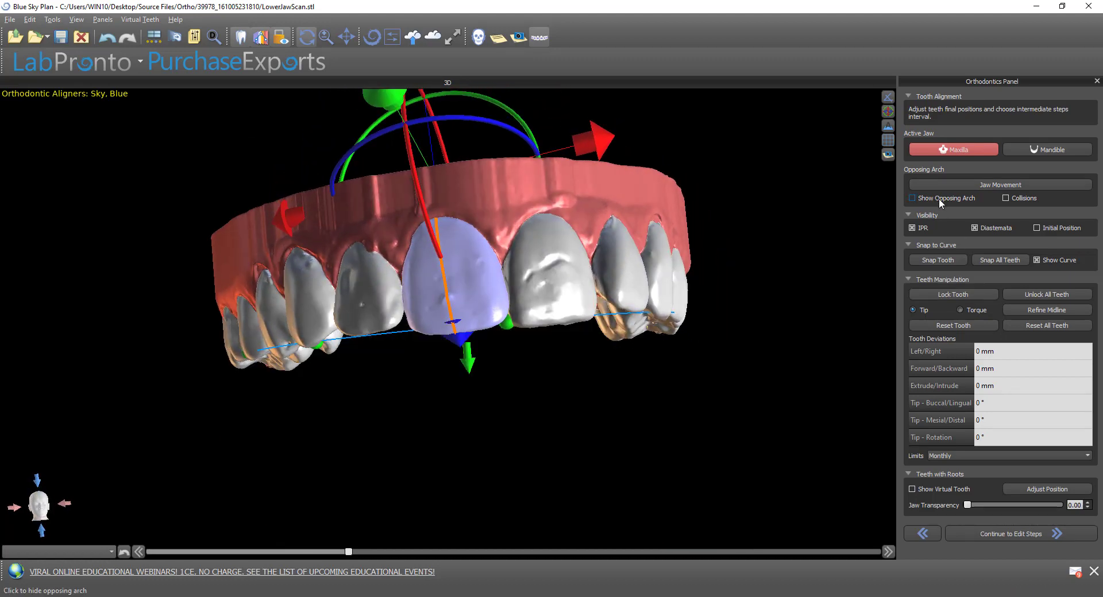
{"action": "left_click_drag", "start_coordinate": [448, 297], "coordinate": [458, 333]}
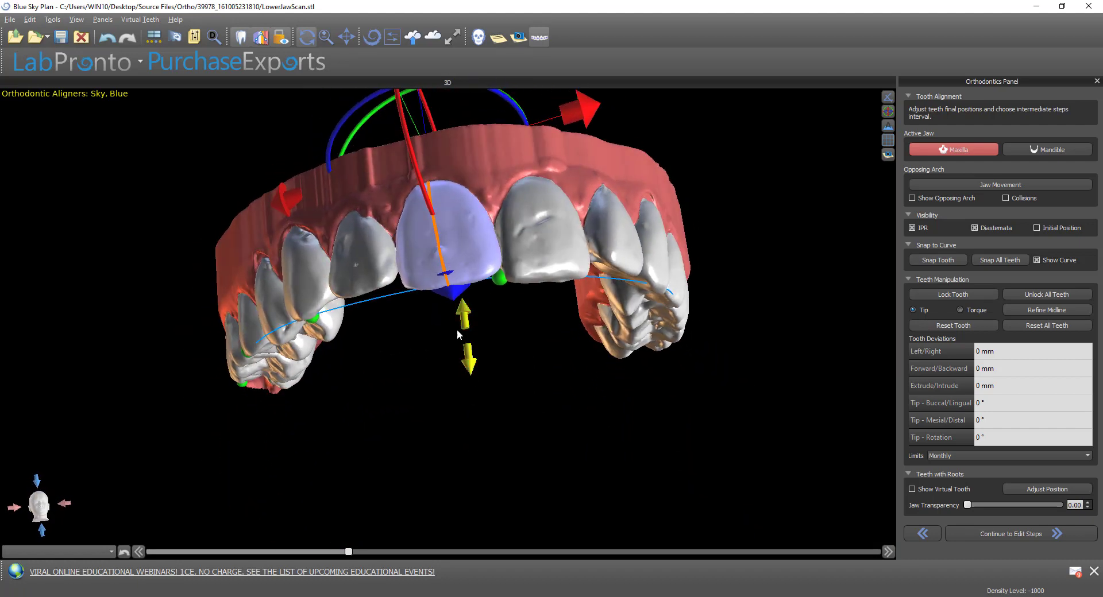
{"action": "left_click_drag", "start_coordinate": [319, 289], "coordinate": [471, 382]}
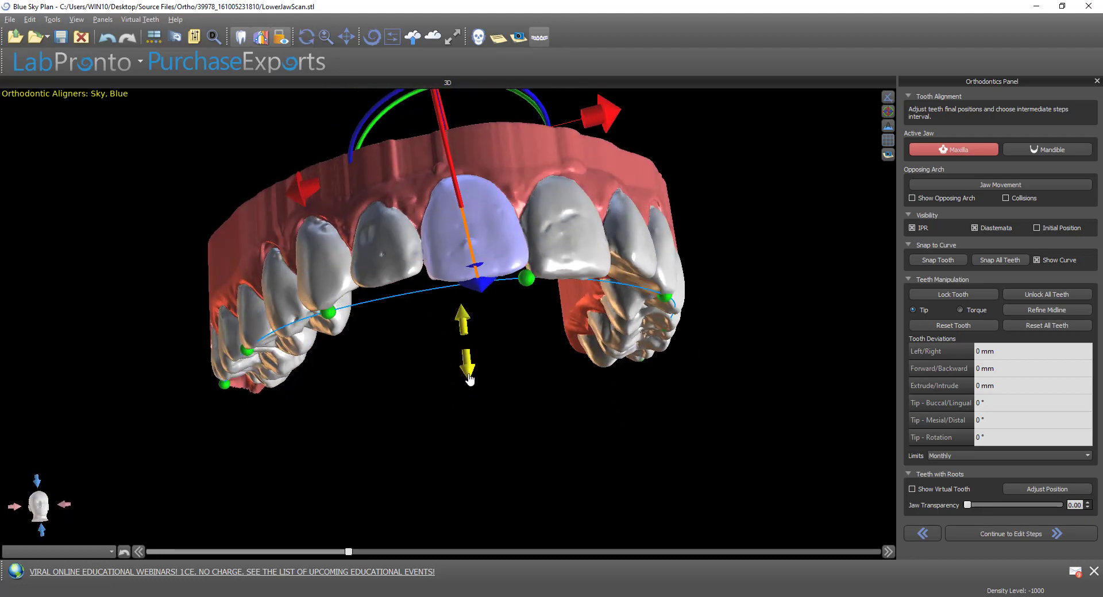
{"action": "mouse_move", "coordinate": [498, 434]}
{"action": "left_mouse_down"}
{"action": "mouse_move", "coordinate": [525, 458]}
{"action": "mouse_move", "coordinate": [536, 425]}
{"action": "mouse_move", "coordinate": [490, 448]}
{"action": "left_mouse_up"}
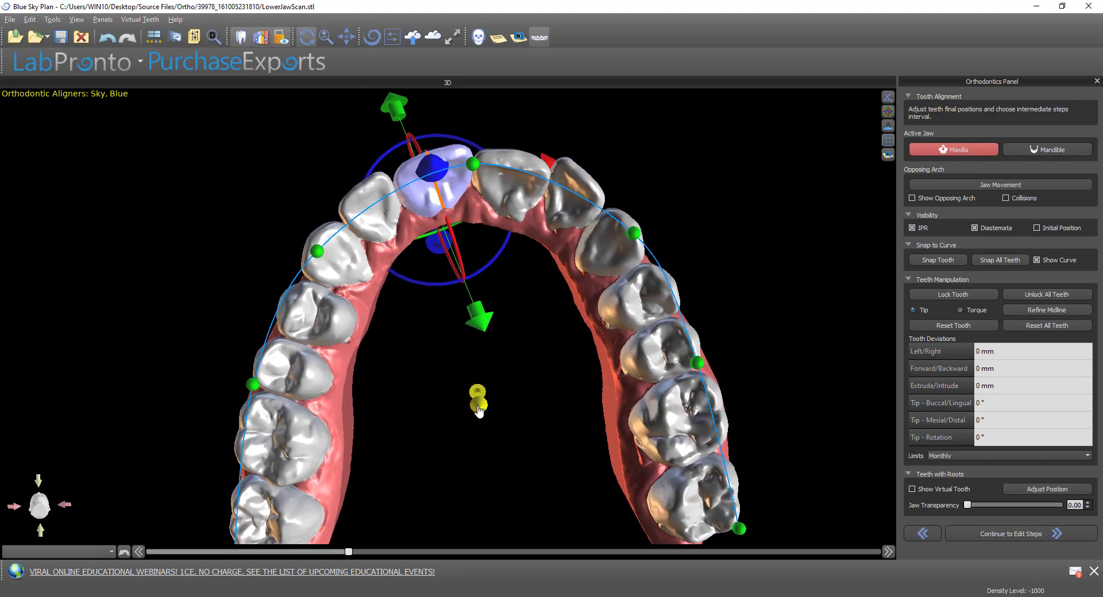
{"action": "left_click_drag", "start_coordinate": [478, 411], "coordinate": [422, 353]}
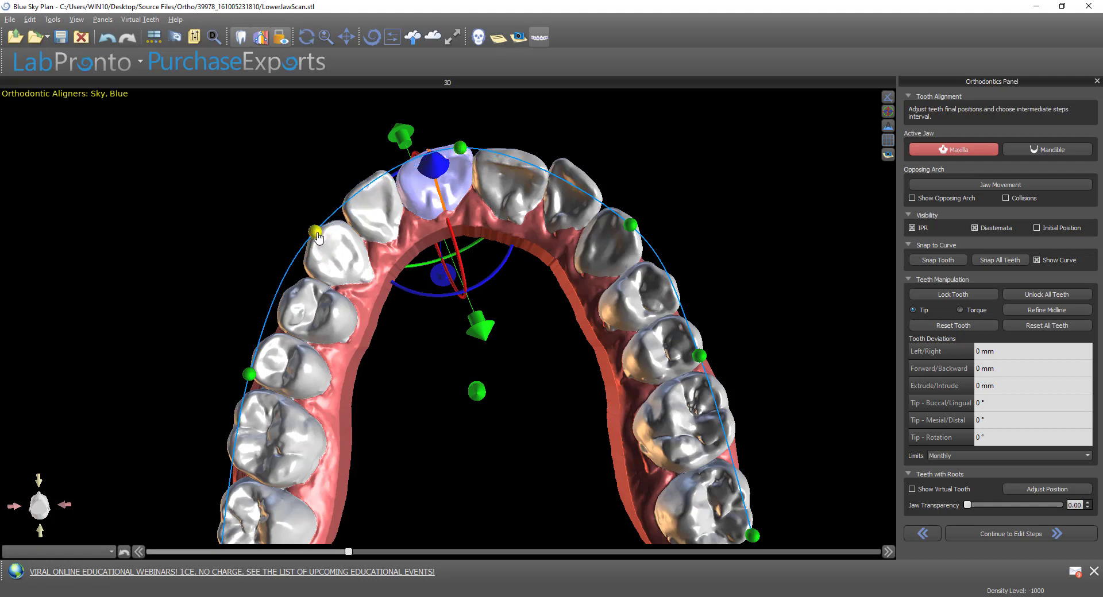
{"action": "left_click_drag", "start_coordinate": [631, 224], "coordinate": [628, 222]}
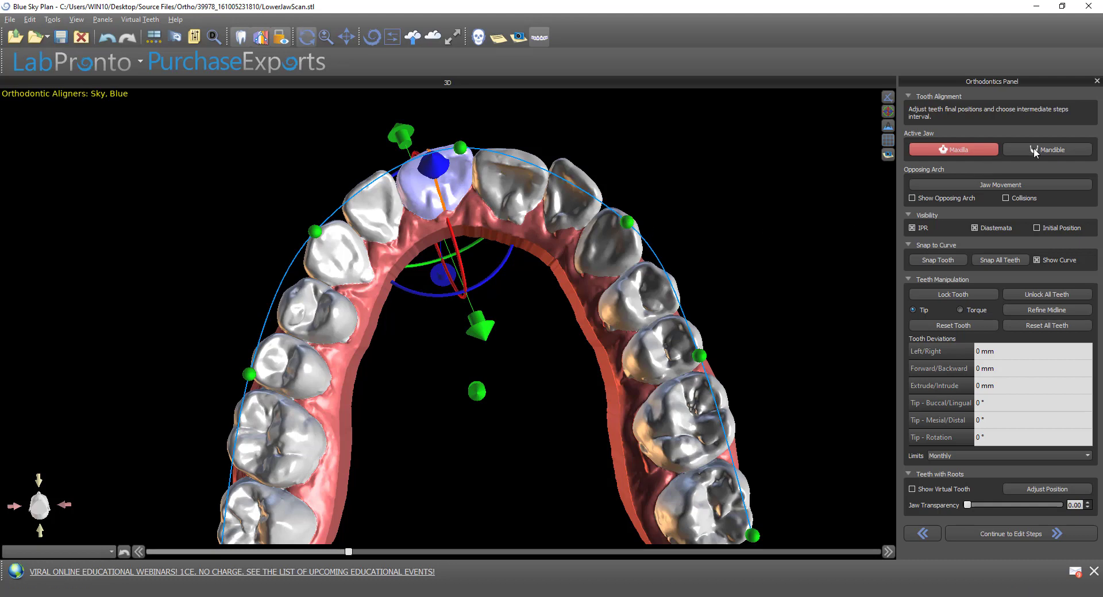
Step: Snap all maxillary teeth to the curve and check the deviation values of individual front teeth
{"action": "left_click", "coordinate": [988, 260]}
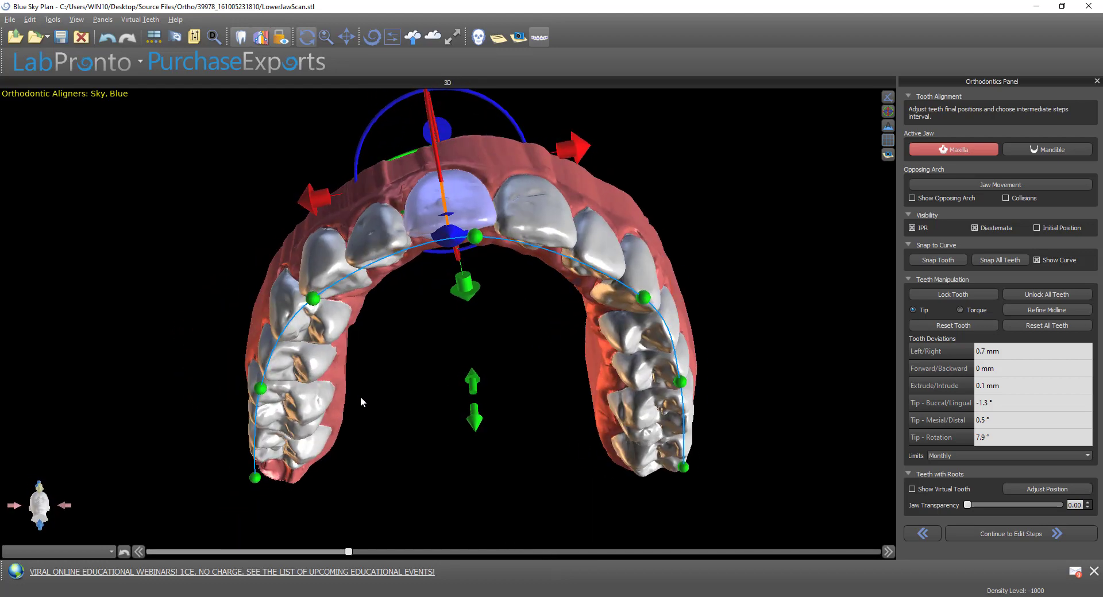
{"action": "left_click_drag", "start_coordinate": [361, 401], "coordinate": [316, 317]}
{"action": "left_click", "coordinate": [369, 285]}
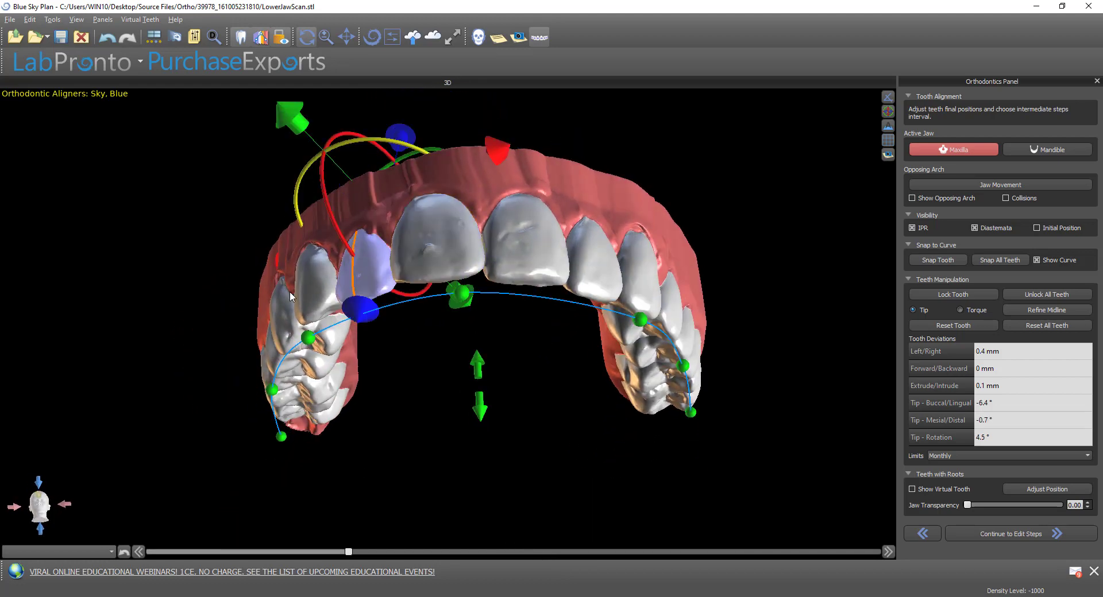
{"action": "left_click", "coordinate": [309, 287]}
Step: Switch to the mandible, fit its snap curve to the outer edges of the front teeth and snap all teeth
{"action": "left_click_drag", "start_coordinate": [436, 469], "coordinate": [488, 507]}
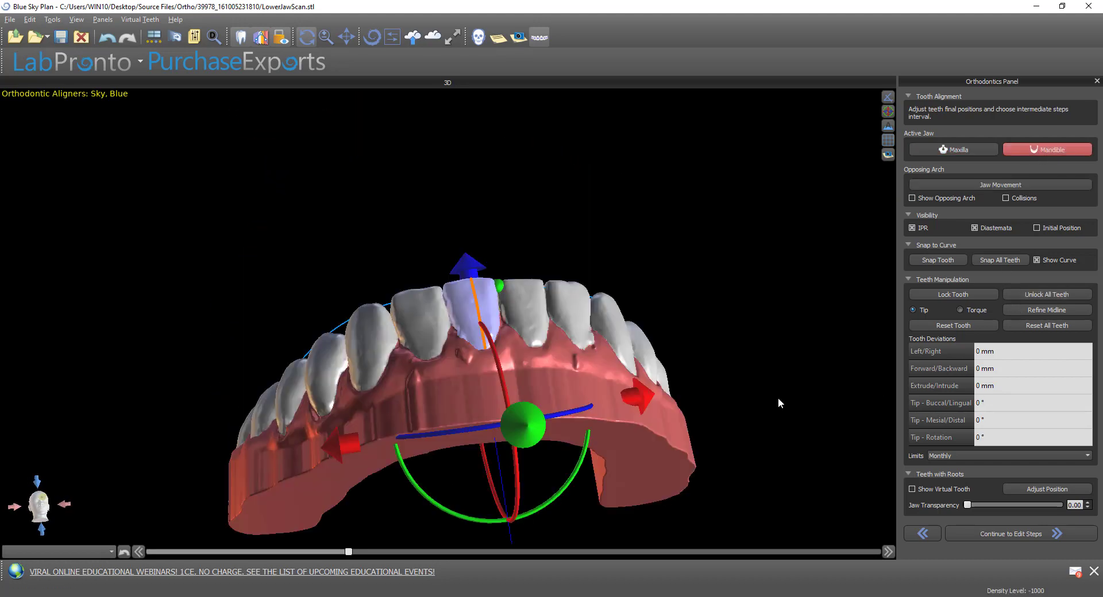
{"action": "mouse_move", "coordinate": [432, 193]}
{"action": "left_mouse_down"}
{"action": "mouse_move", "coordinate": [399, 410]}
{"action": "mouse_move", "coordinate": [339, 173]}
{"action": "mouse_move", "coordinate": [544, 289]}
{"action": "mouse_move", "coordinate": [438, 230]}
{"action": "mouse_move", "coordinate": [440, 186]}
{"action": "left_mouse_up"}
{"action": "left_click_drag", "start_coordinate": [570, 440], "coordinate": [496, 511]}
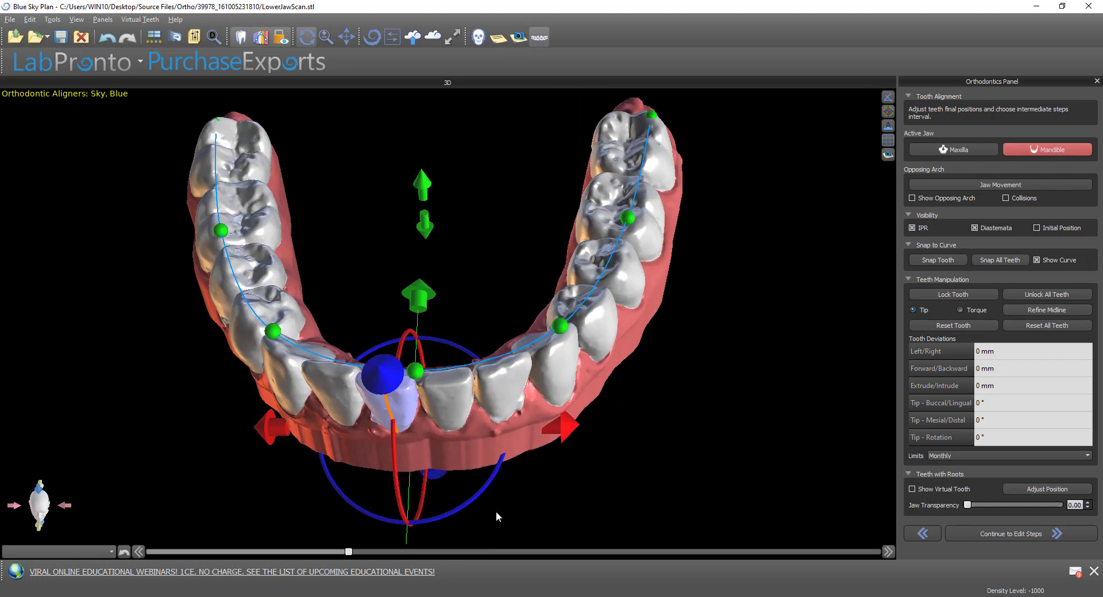
{"action": "left_click_drag", "start_coordinate": [384, 156], "coordinate": [386, 376]}
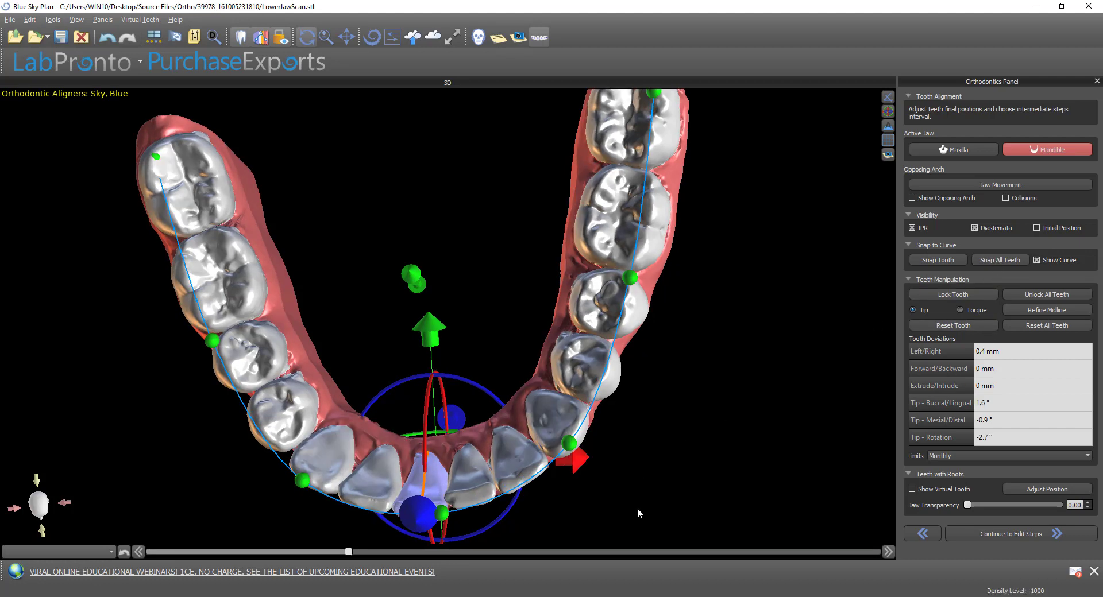
{"action": "left_click_drag", "start_coordinate": [624, 516], "coordinate": [609, 340]}
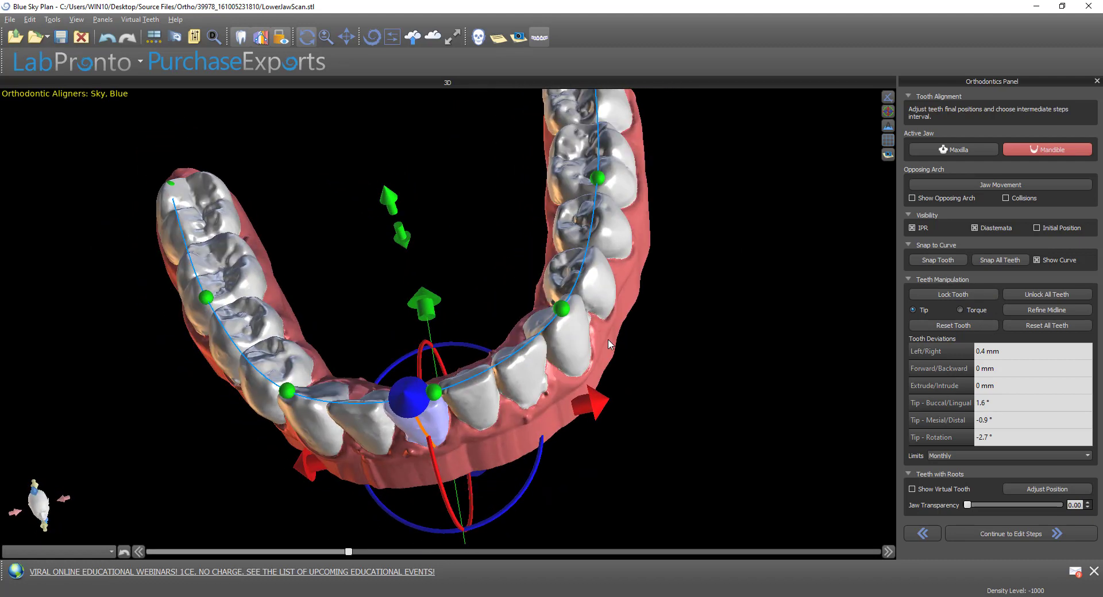
Step: Continue to step editing and run through the movement steps of the maxilla and the mandible
{"action": "left_click", "coordinate": [988, 535]}
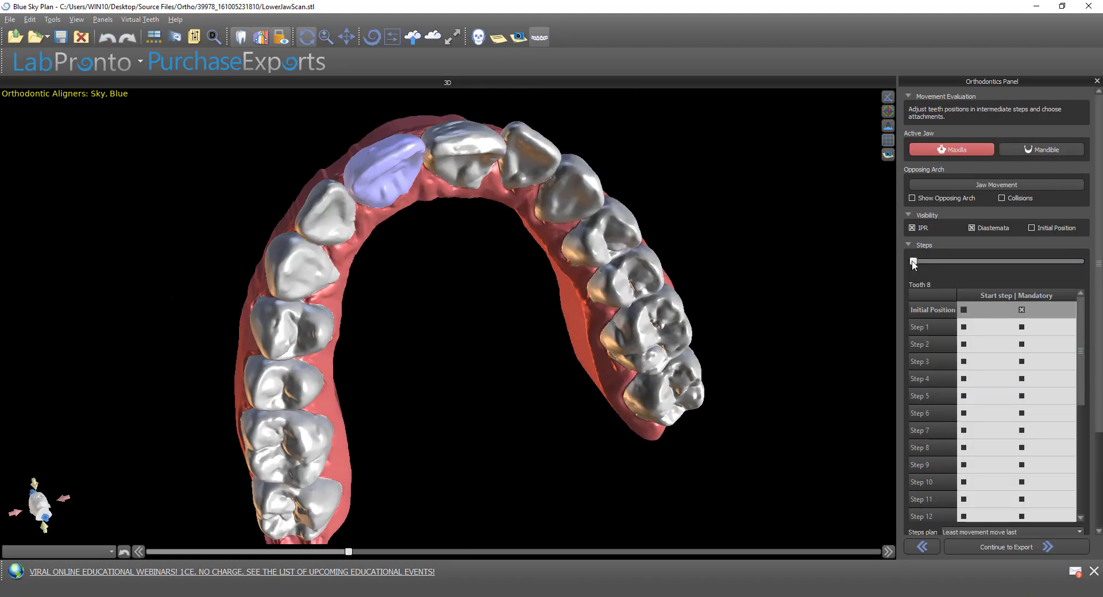
{"action": "left_click_drag", "start_coordinate": [916, 262], "coordinate": [893, 260]}
{"action": "left_click", "coordinate": [1035, 149]}
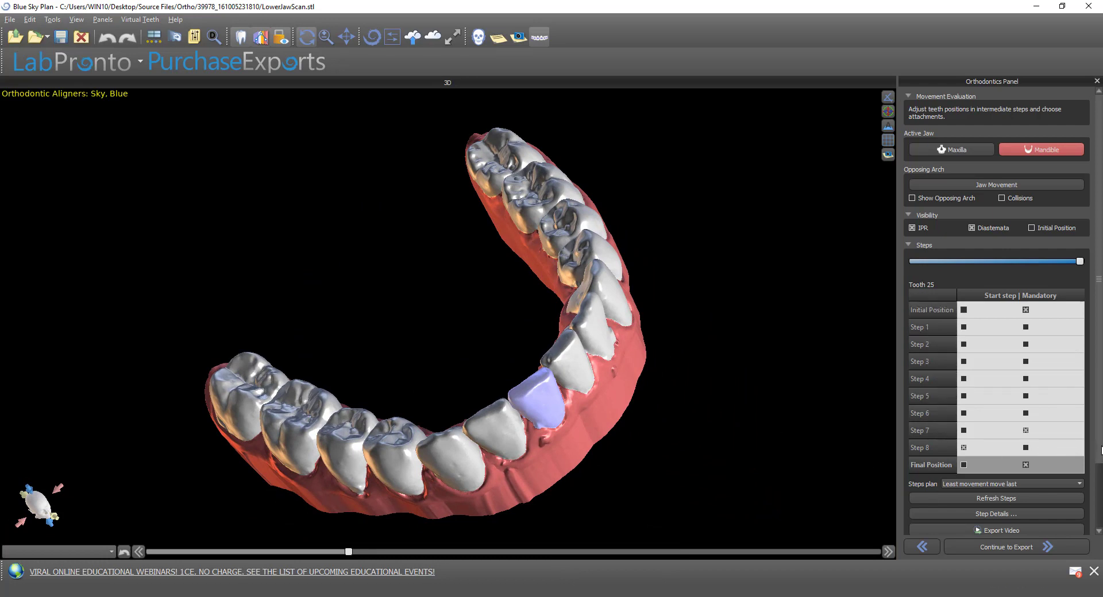
Step: Choose Design Aligner Trim Curve (Advanced) without added buttons and continue to the trim curve design
{"action": "scroll", "coordinate": [1098, 495], "scroll_direction": "down", "scroll_amount": 3}
{"action": "scroll", "coordinate": [1099, 495], "scroll_direction": "down", "scroll_amount": 2}
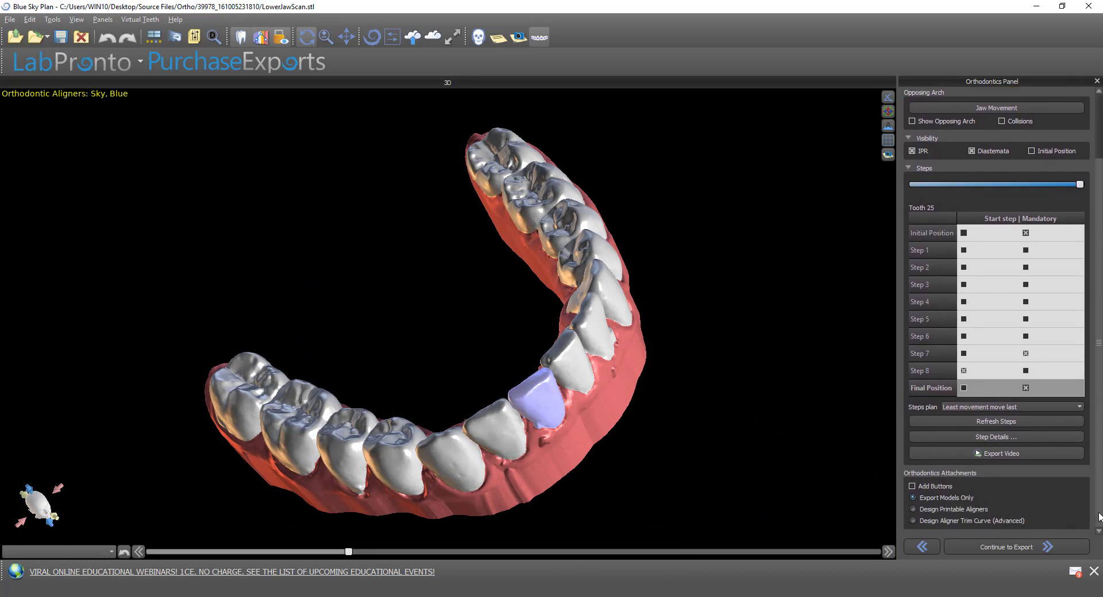
{"action": "left_click", "coordinate": [912, 487]}
{"action": "left_click", "coordinate": [911, 486]}
{"action": "left_click", "coordinate": [914, 521]}
{"action": "left_click", "coordinate": [987, 548]}
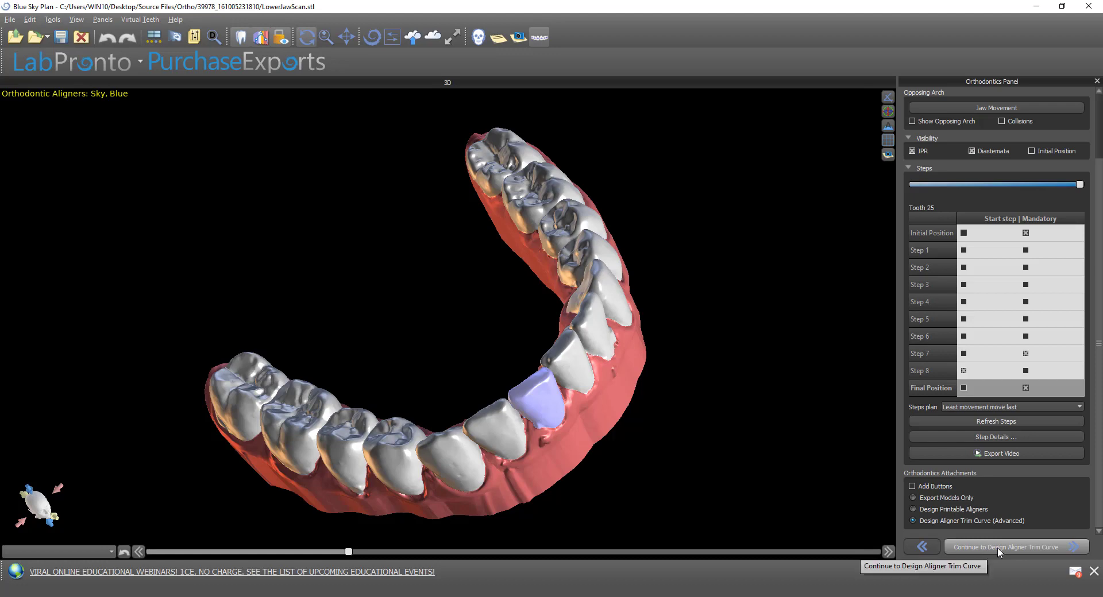
{"action": "left_click", "coordinate": [998, 550]}
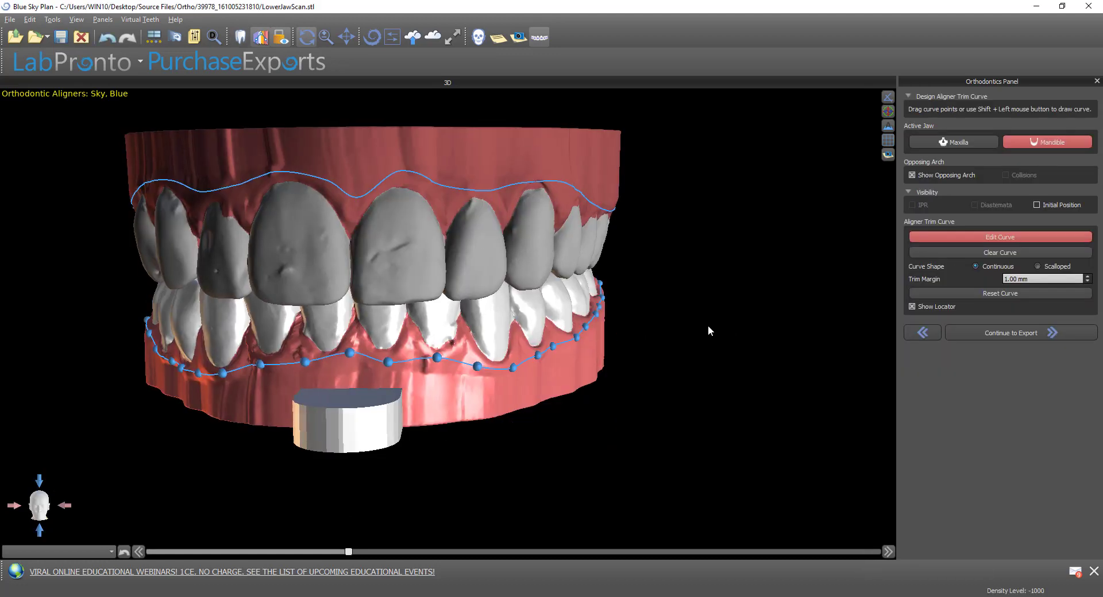
Step: Set the mandible's trim margin to 2.00 mm, reset its curve and compare it with the maxilla's
{"action": "left_click_drag", "start_coordinate": [708, 331], "coordinate": [615, 339]}
{"action": "left_click_drag", "start_coordinate": [343, 451], "coordinate": [514, 408]}
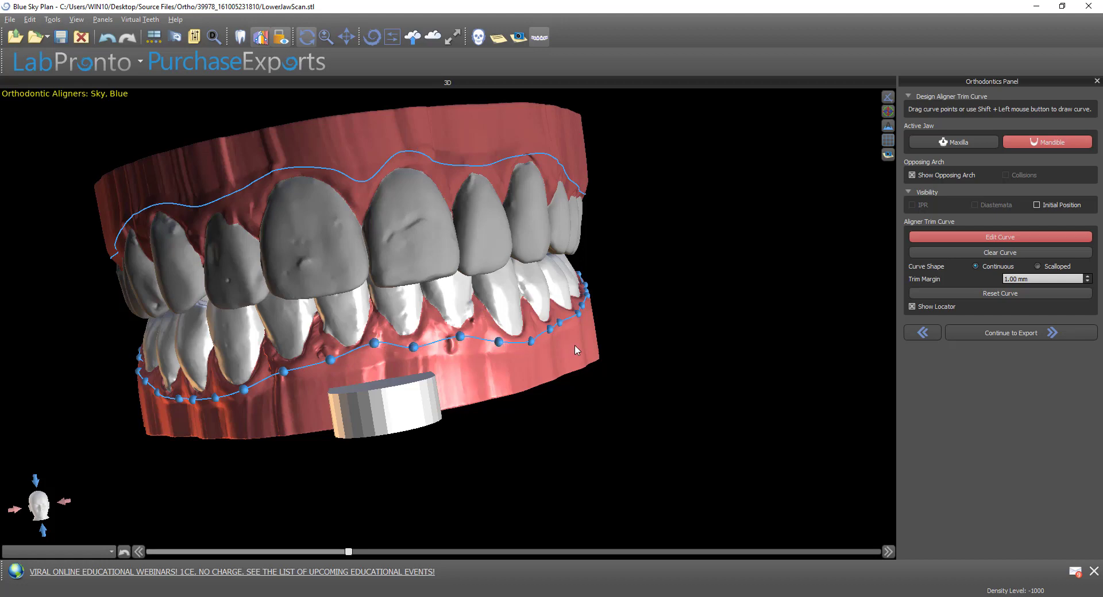
{"action": "left_click_drag", "start_coordinate": [576, 351], "coordinate": [532, 451]}
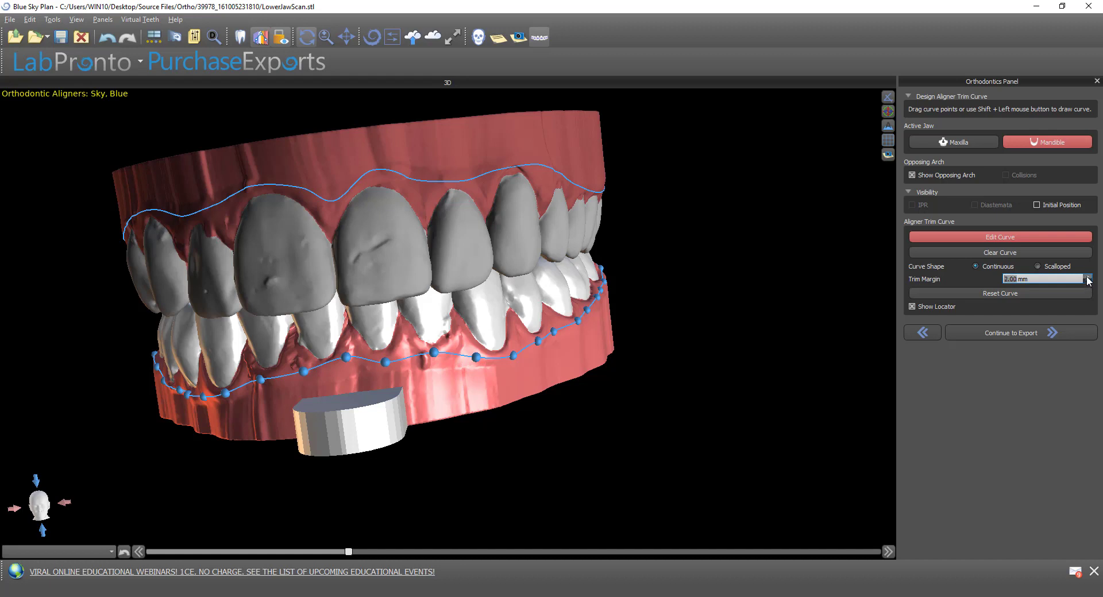
{"action": "left_click", "coordinate": [1005, 295]}
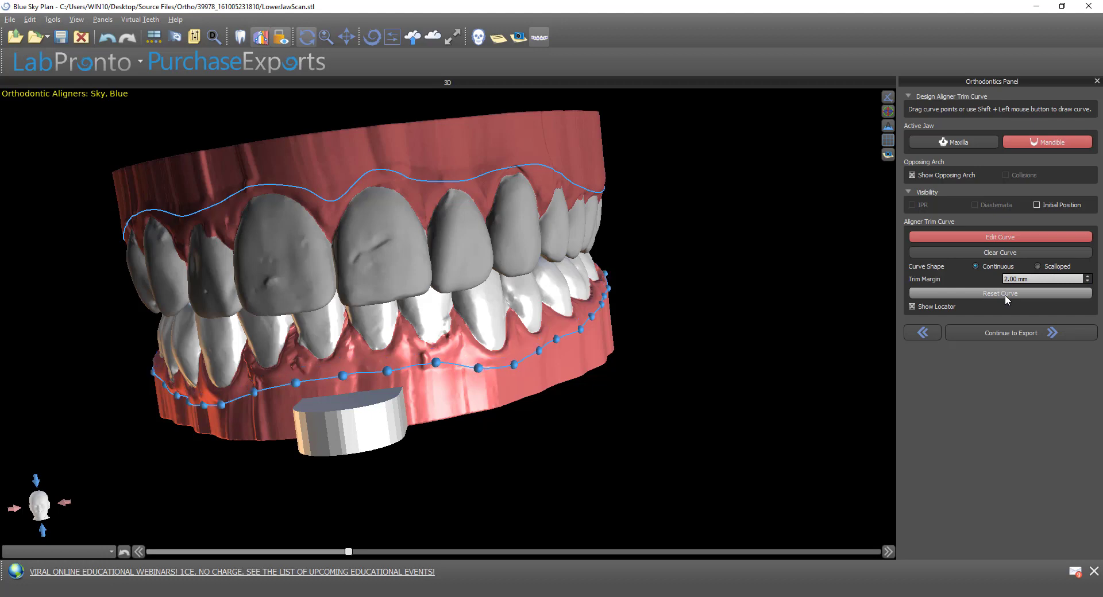
{"action": "left_click", "coordinate": [967, 143]}
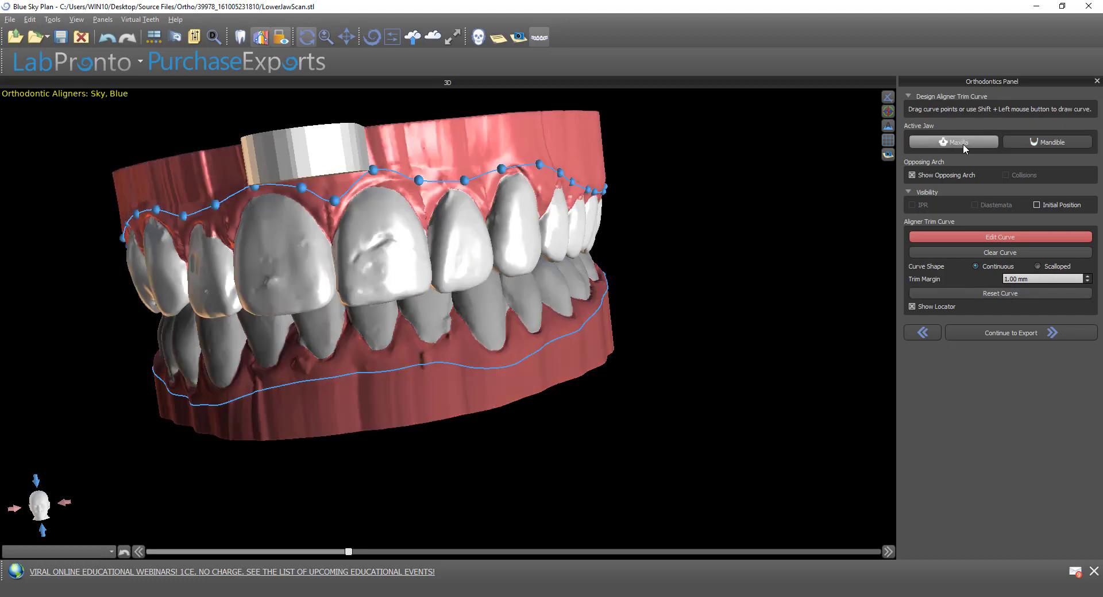
{"action": "left_click", "coordinate": [1062, 144]}
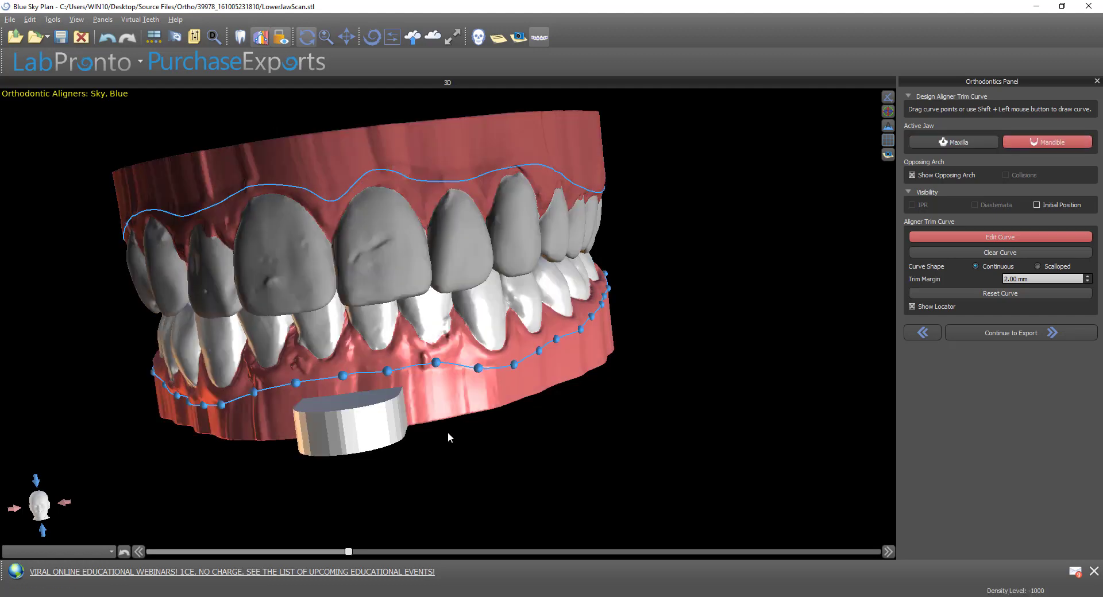
Step: Try the Scalloped curve shape on the mandible's trim curve and return it to Continuous
{"action": "left_click_drag", "start_coordinate": [118, 425], "coordinate": [292, 388]}
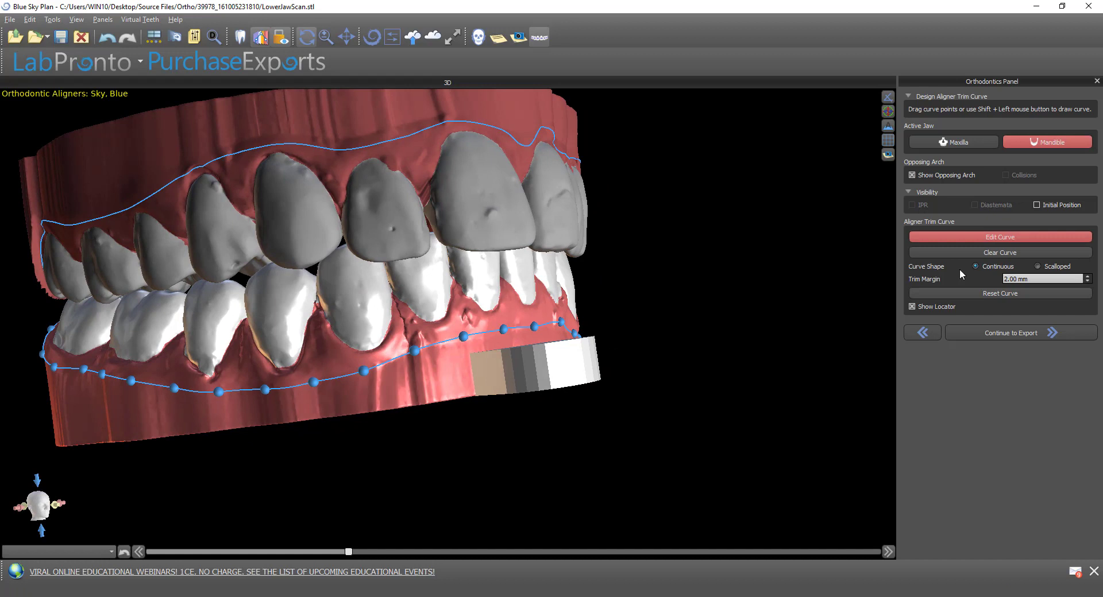
{"action": "left_click", "coordinate": [1053, 269]}
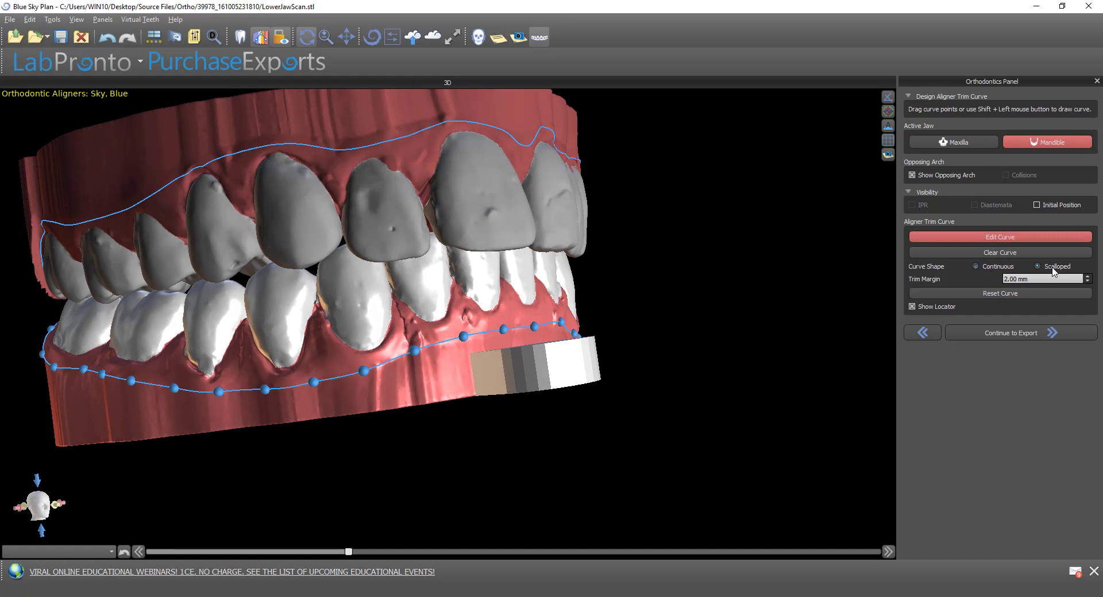
{"action": "left_click", "coordinate": [1014, 296]}
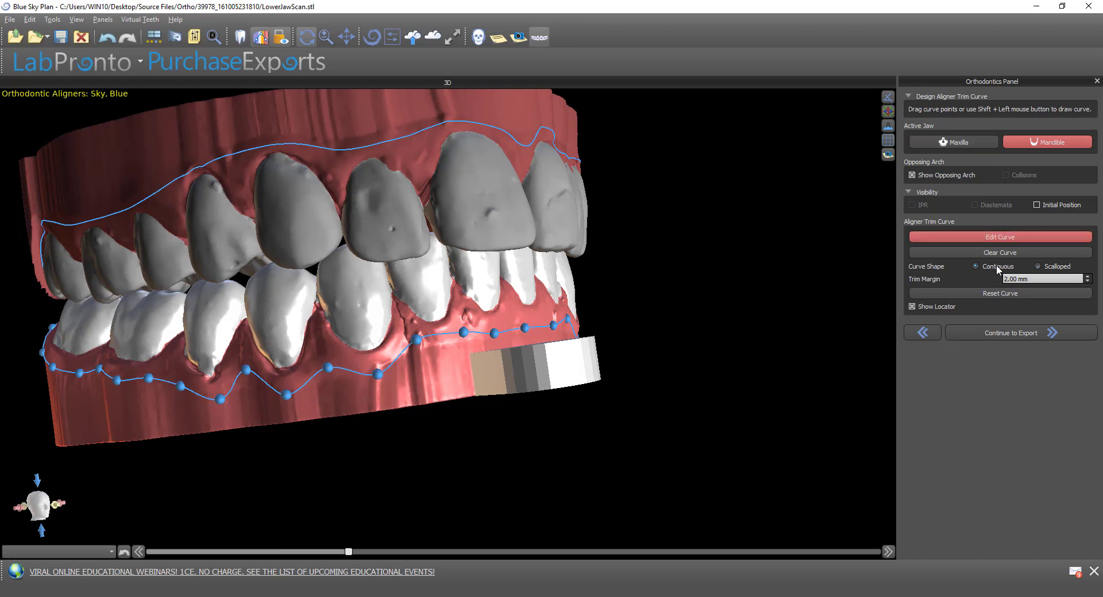
{"action": "left_click", "coordinate": [1016, 294]}
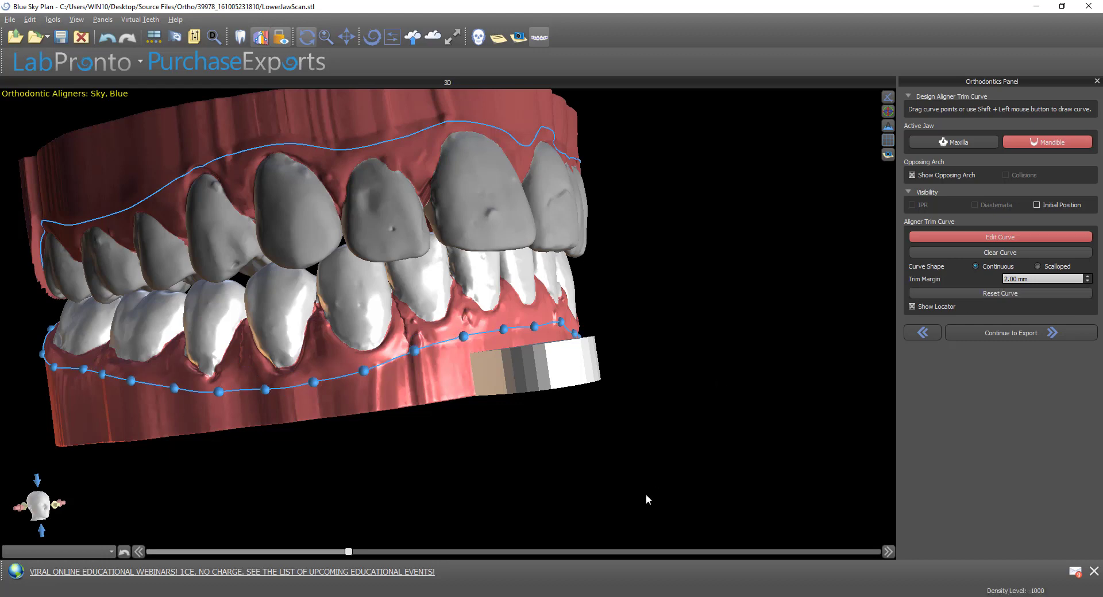
Step: Examine the locator beneath the mandible and the trim curve from several angles, switching the locator's display off and on
{"action": "left_click_drag", "start_coordinate": [558, 458], "coordinate": [365, 372]}
{"action": "left_click_drag", "start_coordinate": [414, 246], "coordinate": [411, 242]}
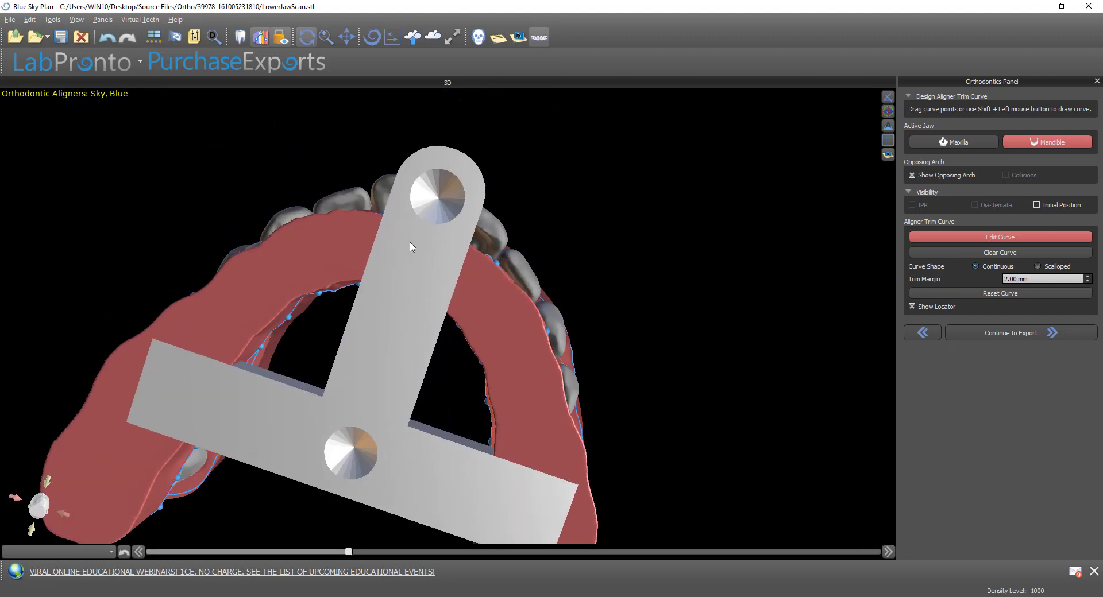
{"action": "left_click_drag", "start_coordinate": [584, 178], "coordinate": [553, 425]}
{"action": "left_click_drag", "start_coordinate": [752, 248], "coordinate": [546, 162]}
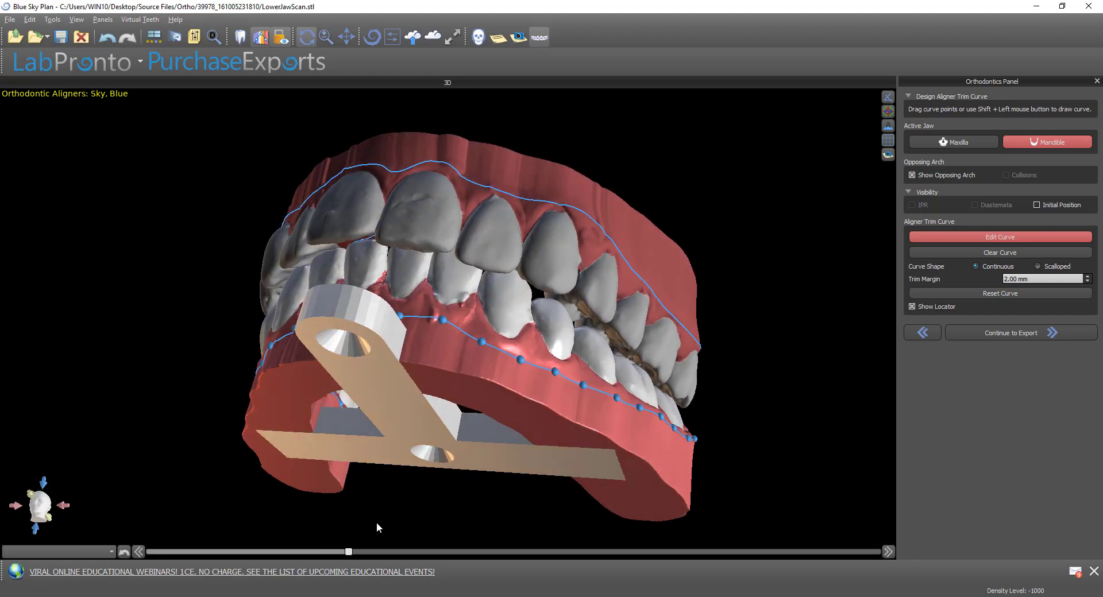
{"action": "left_click_drag", "start_coordinate": [377, 522], "coordinate": [405, 513]}
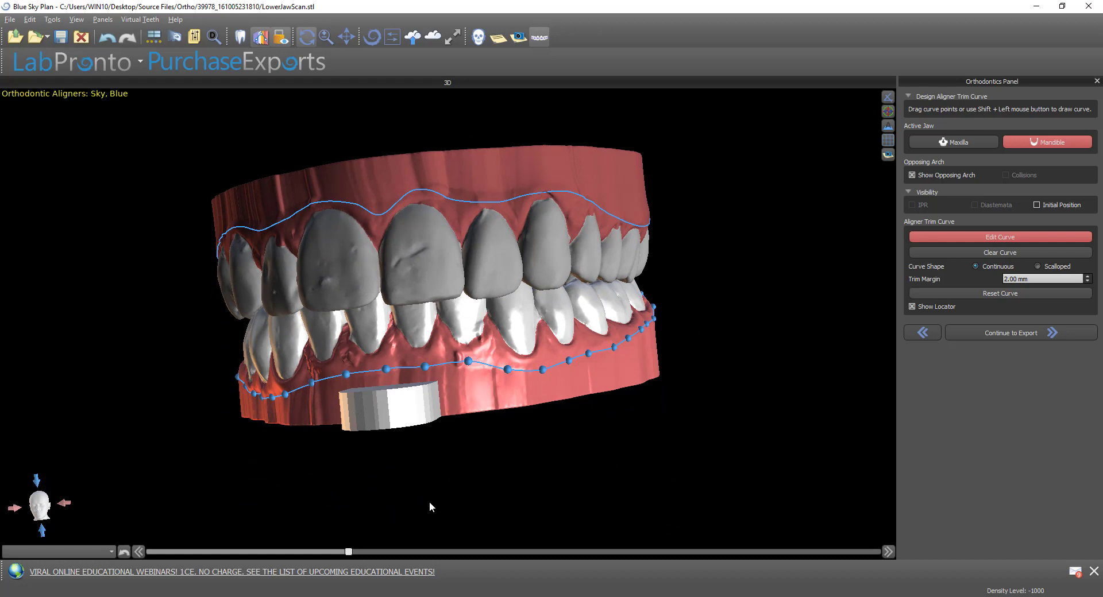
{"action": "left_click_drag", "start_coordinate": [430, 503], "coordinate": [457, 495]}
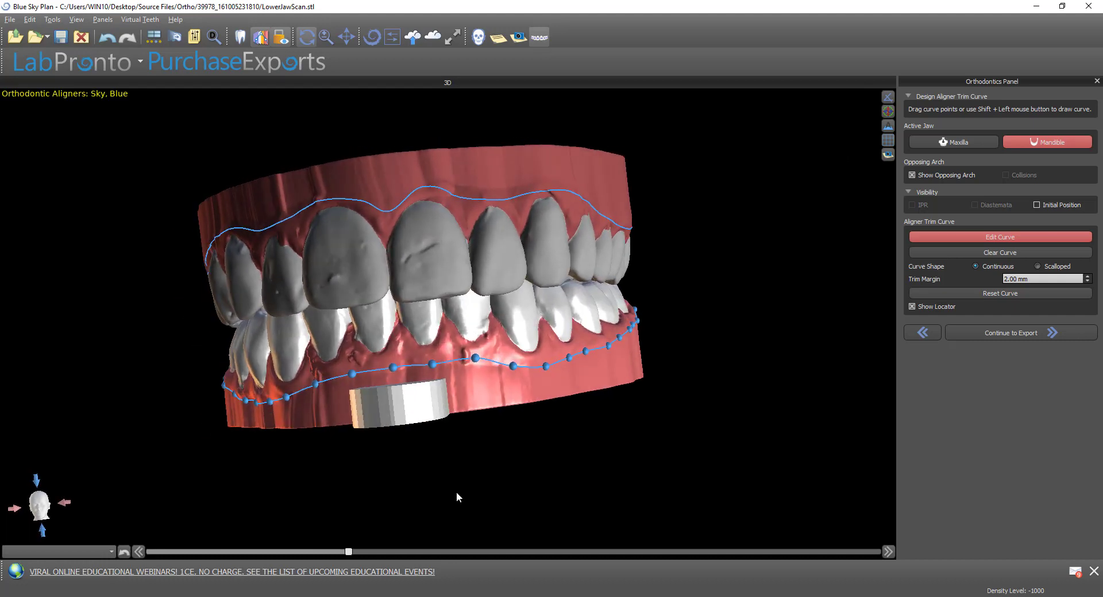
{"action": "left_click_drag", "start_coordinate": [446, 500], "coordinate": [433, 253]}
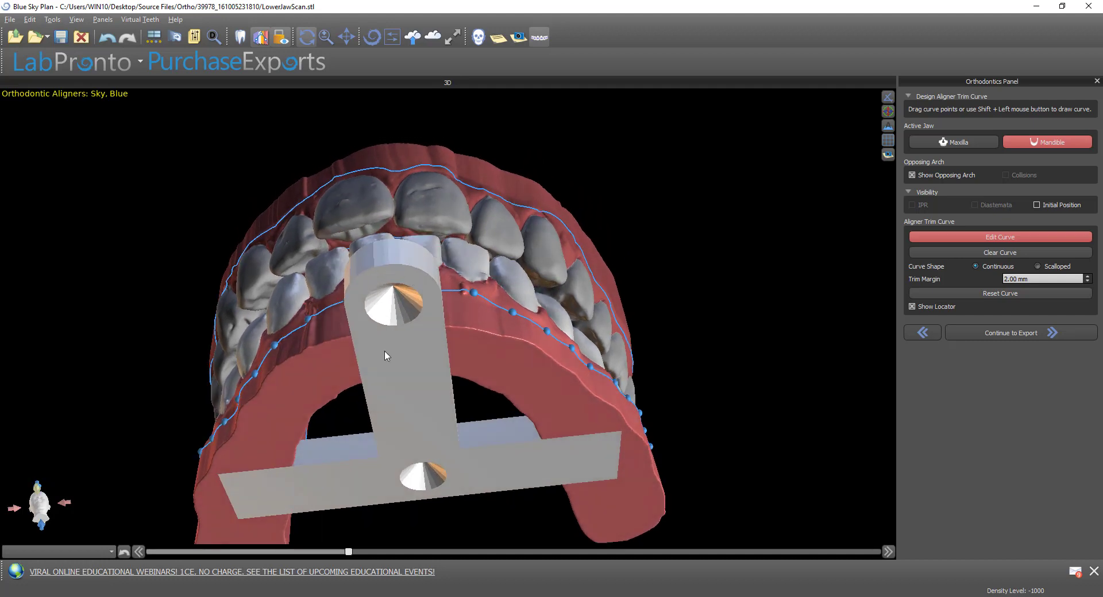
{"action": "left_click_drag", "start_coordinate": [391, 349], "coordinate": [399, 443]}
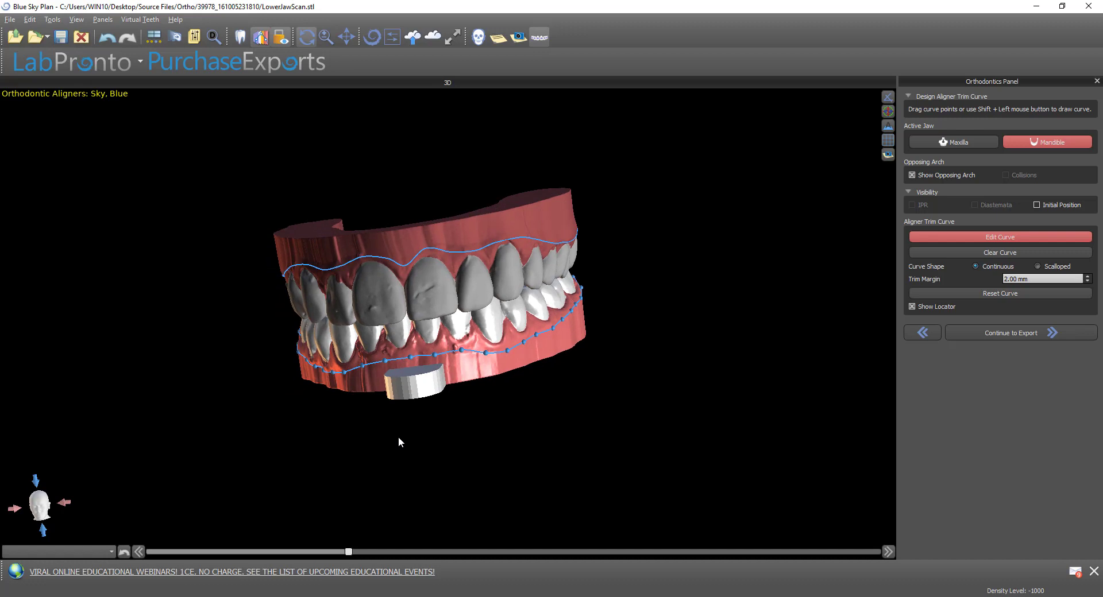
{"action": "left_click_drag", "start_coordinate": [857, 395], "coordinate": [770, 374]}
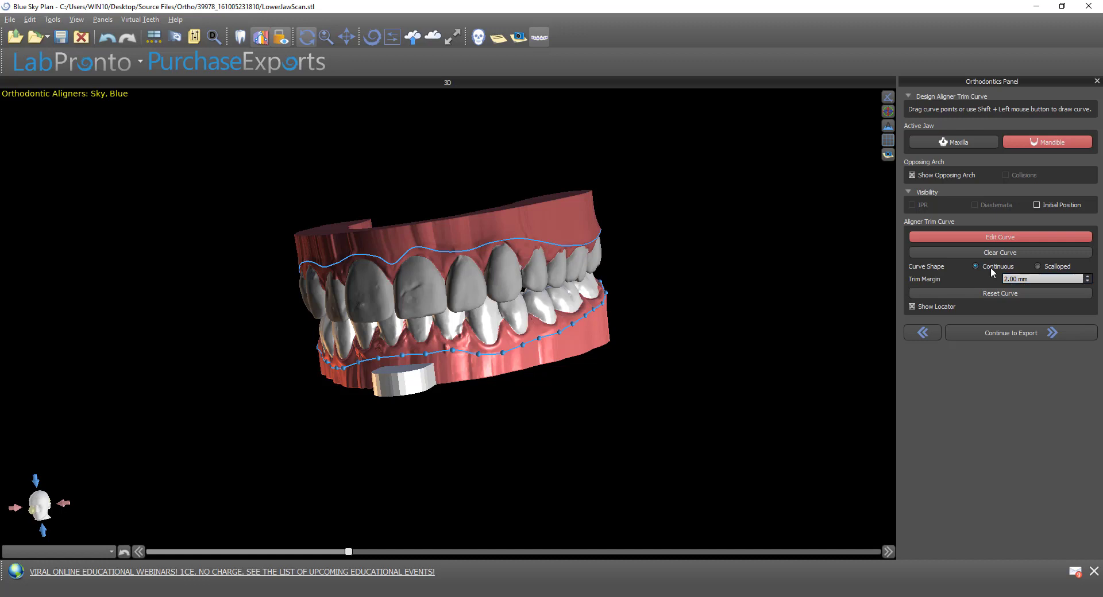
{"action": "left_click", "coordinate": [912, 307]}
{"action": "left_click", "coordinate": [912, 307]}
Step: Reset the mandible's trim curve with a 1.00 mm trim margin, check the maxilla's curve and continue to export
{"action": "scroll", "coordinate": [795, 407], "scroll_direction": "up", "scroll_amount": 3}
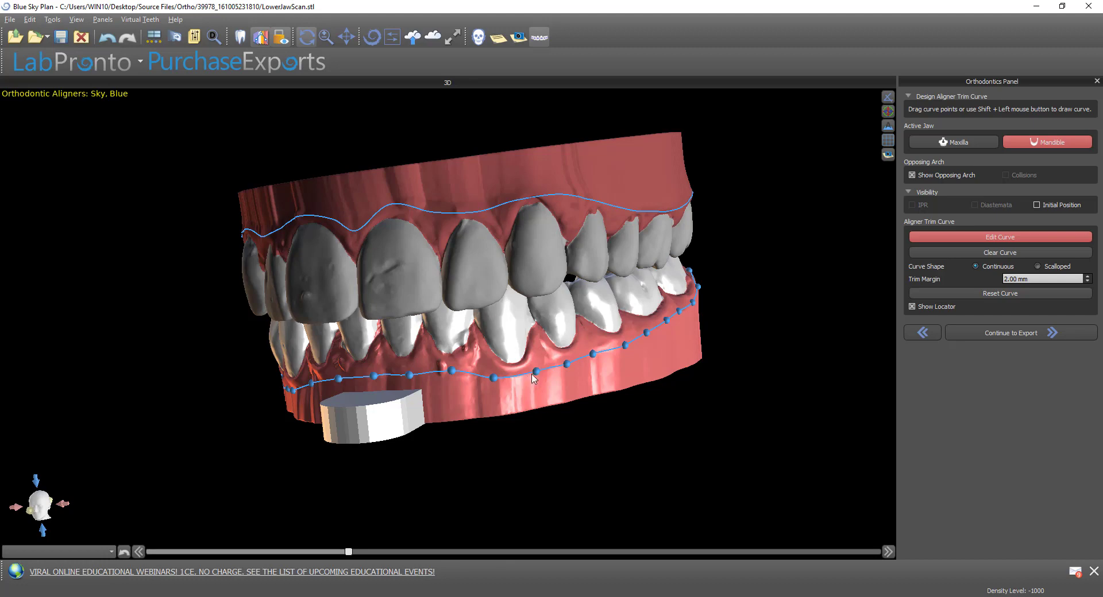
{"action": "left_click_drag", "start_coordinate": [219, 431], "coordinate": [397, 407]}
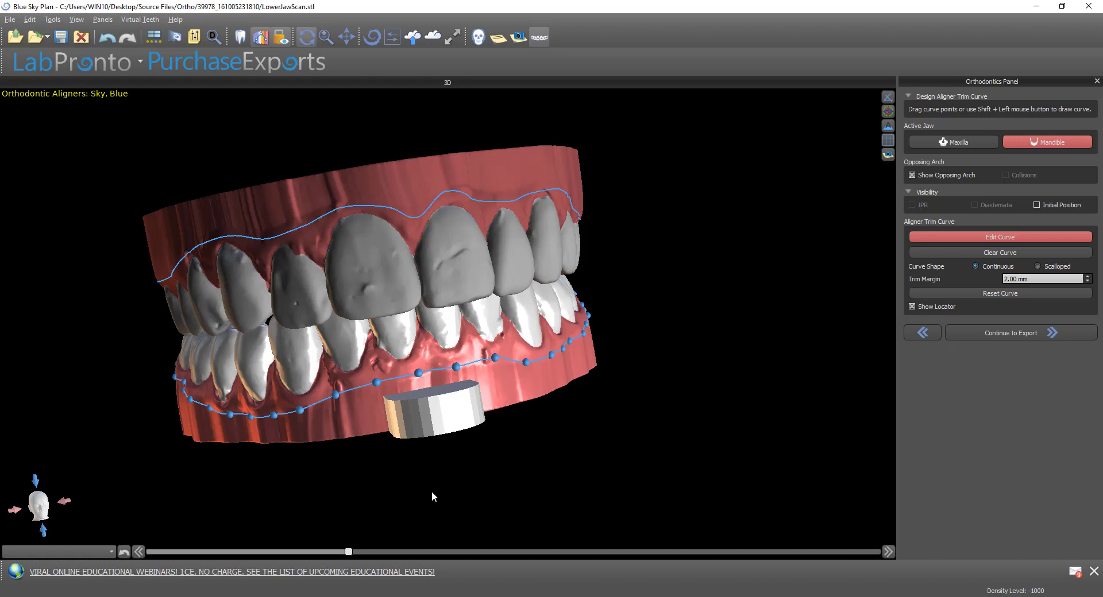
{"action": "left_click", "coordinate": [1087, 276]}
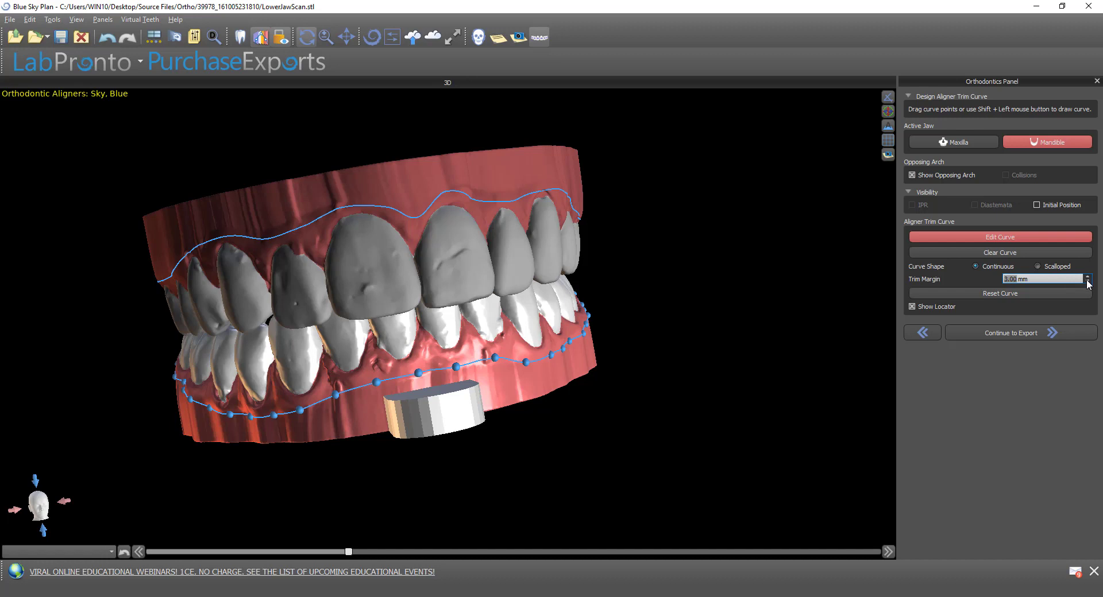
{"action": "left_click", "coordinate": [1064, 295]}
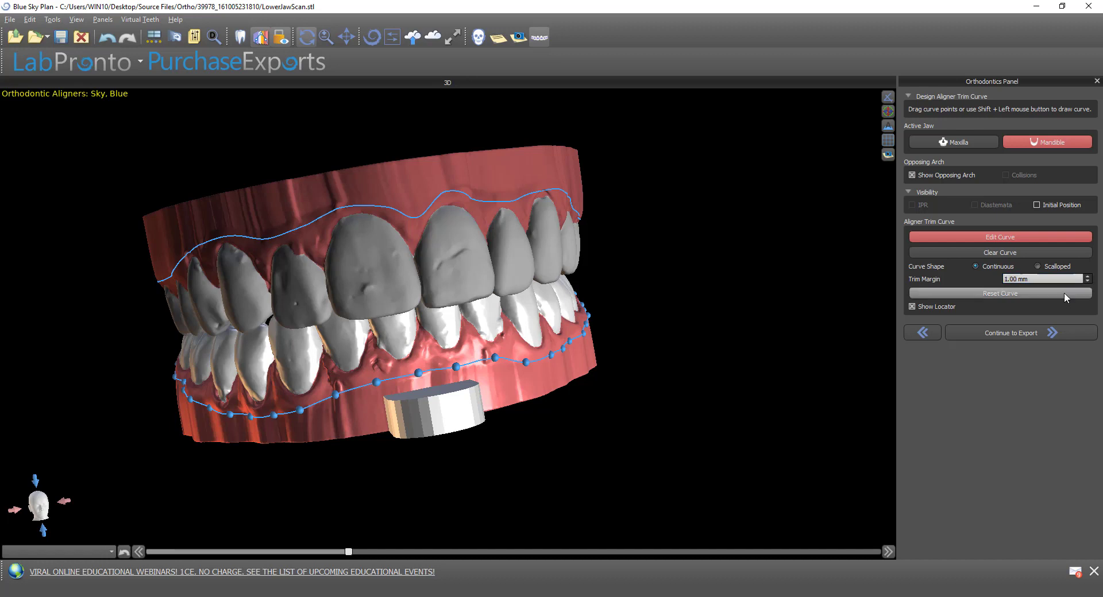
{"action": "left_click", "coordinate": [954, 142]}
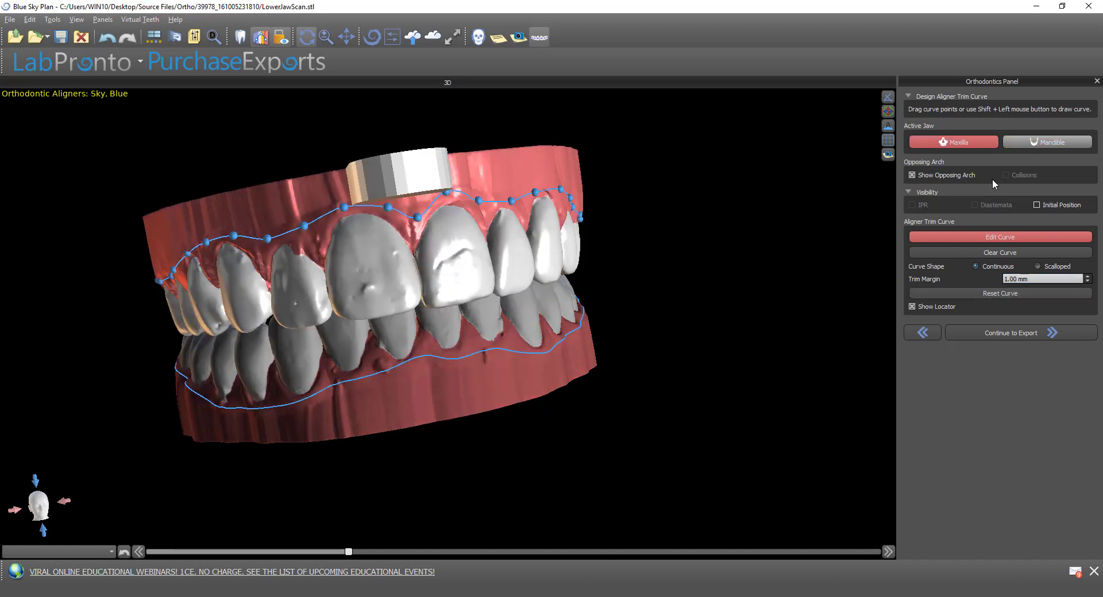
{"action": "left_click", "coordinate": [1001, 336]}
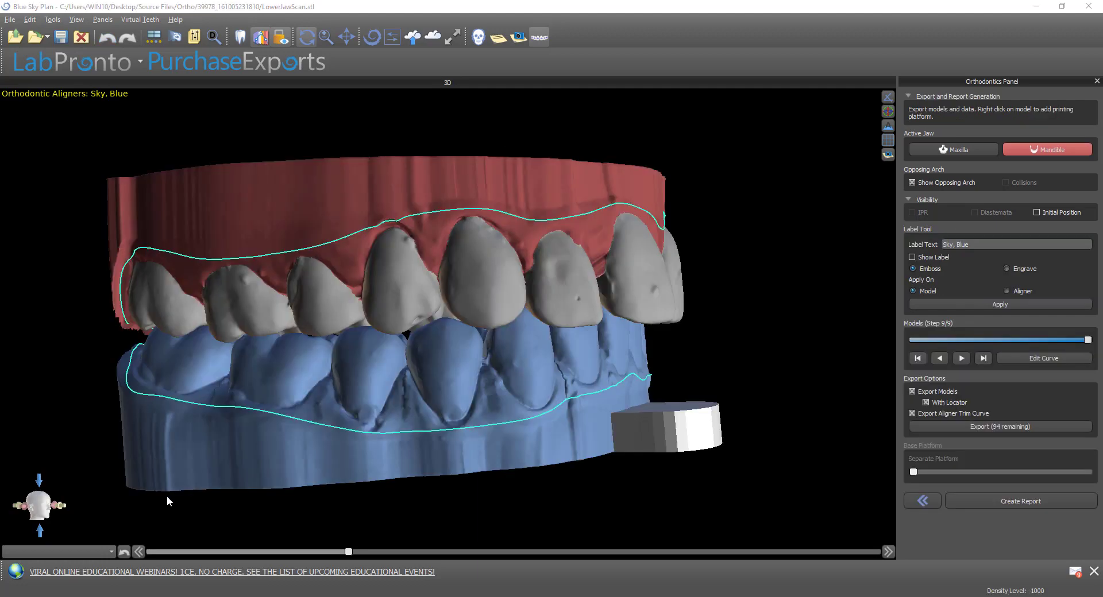
Step: Add a printing platform to the back of the mandible model and adjust it slightly
{"action": "left_click_drag", "start_coordinate": [160, 482], "coordinate": [732, 340]}
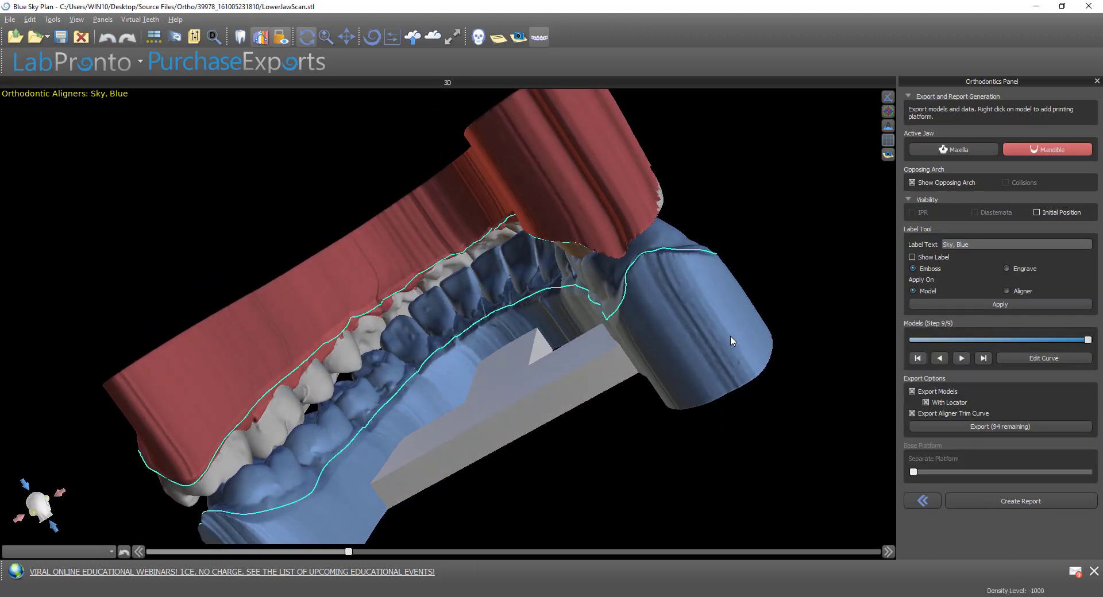
{"action": "left_click_drag", "start_coordinate": [474, 493], "coordinate": [511, 480]}
{"action": "right_click", "coordinate": [637, 300]}
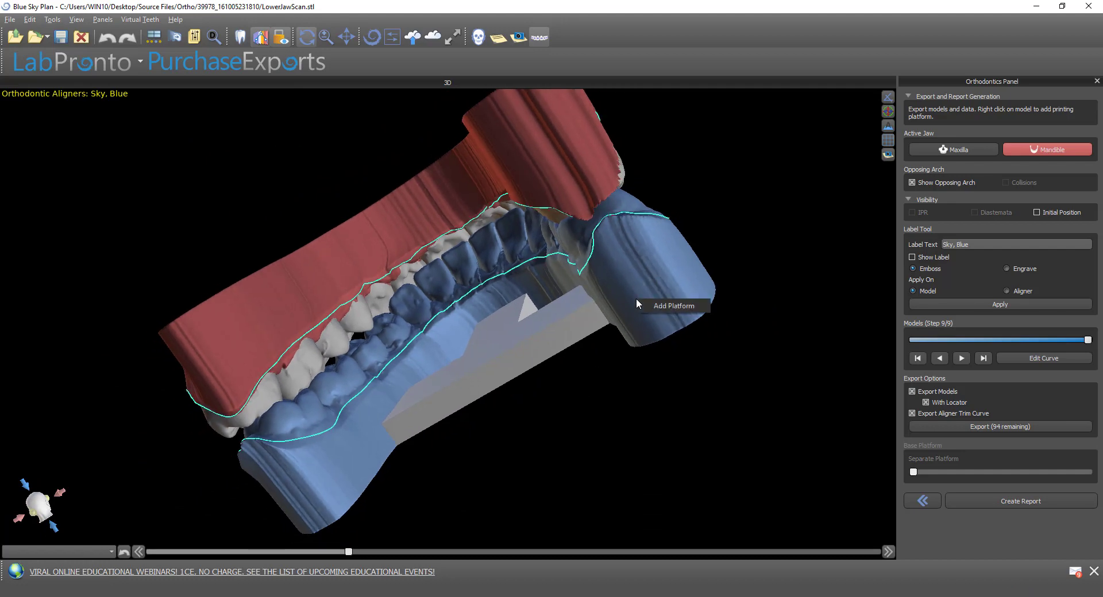
{"action": "left_click", "coordinate": [651, 308]}
{"action": "left_click_drag", "start_coordinate": [793, 348], "coordinate": [297, 219]}
{"action": "left_click_drag", "start_coordinate": [234, 94], "coordinate": [239, 96]}
{"action": "scroll", "coordinate": [752, 460], "scroll_direction": "down", "scroll_amount": 6}
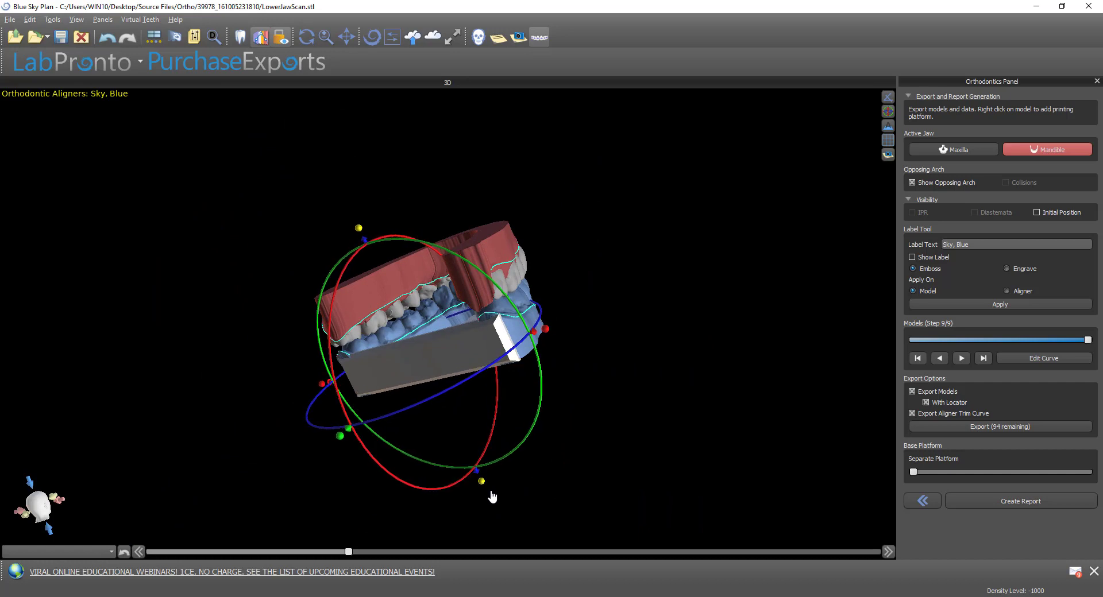
{"action": "left_click_drag", "start_coordinate": [546, 335], "coordinate": [543, 336]}
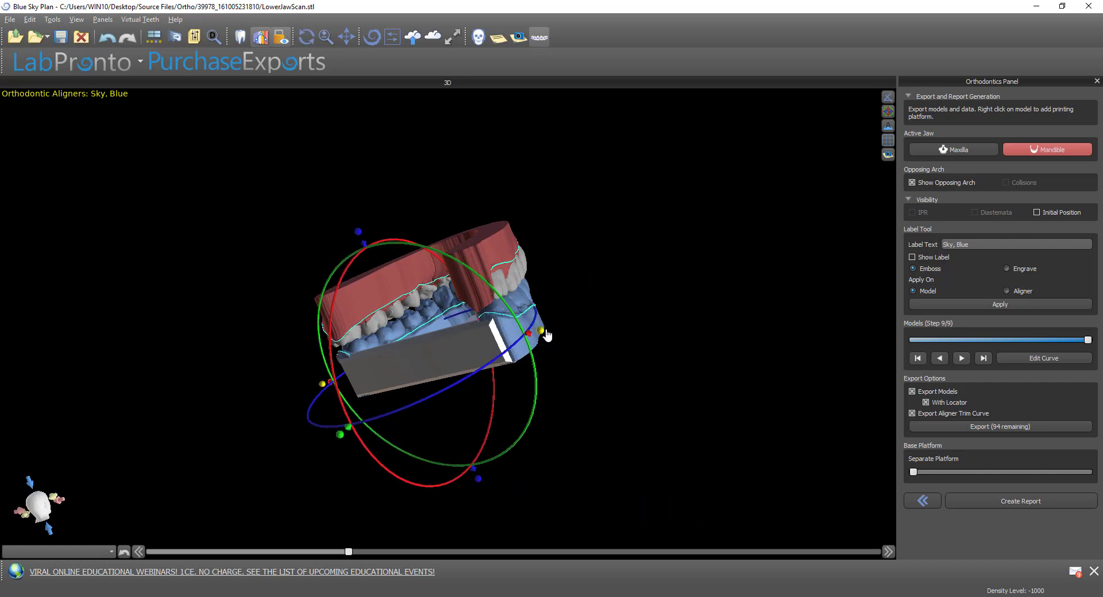
Step: Make the maxilla active, add a printing platform to the back of its model and check both platforms against the arches
{"action": "left_click_drag", "start_coordinate": [252, 386], "coordinate": [429, 222]}
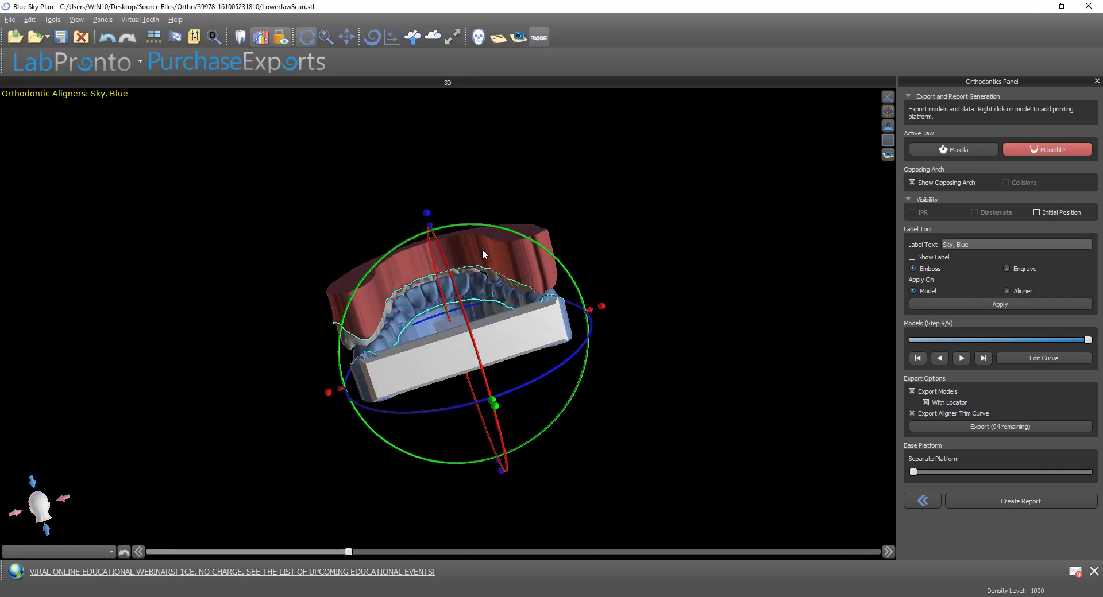
{"action": "left_click", "coordinate": [532, 265]}
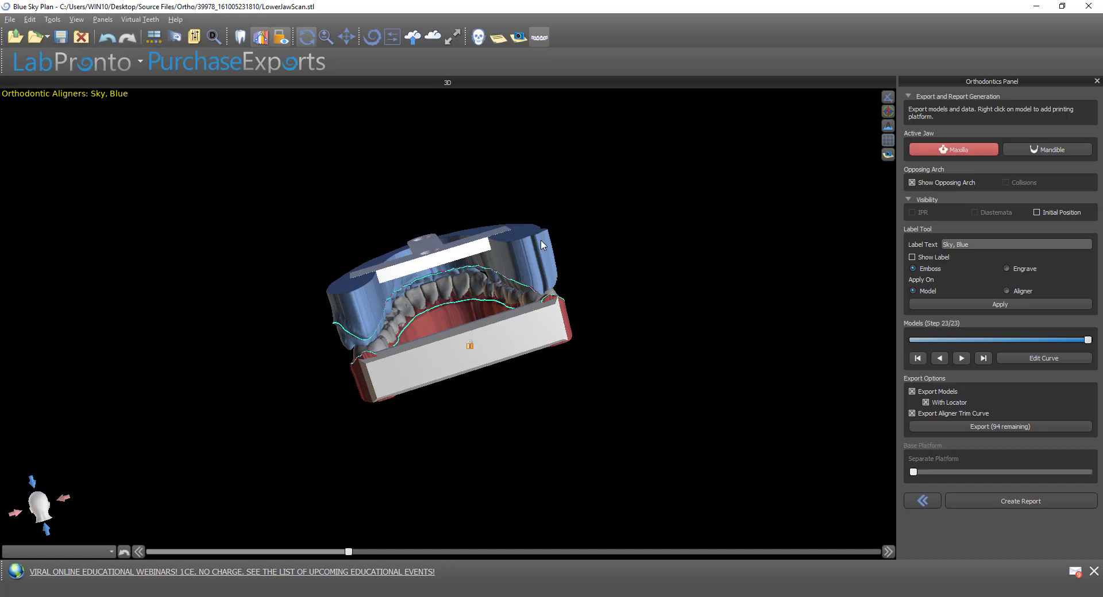
{"action": "right_click", "coordinate": [540, 240]}
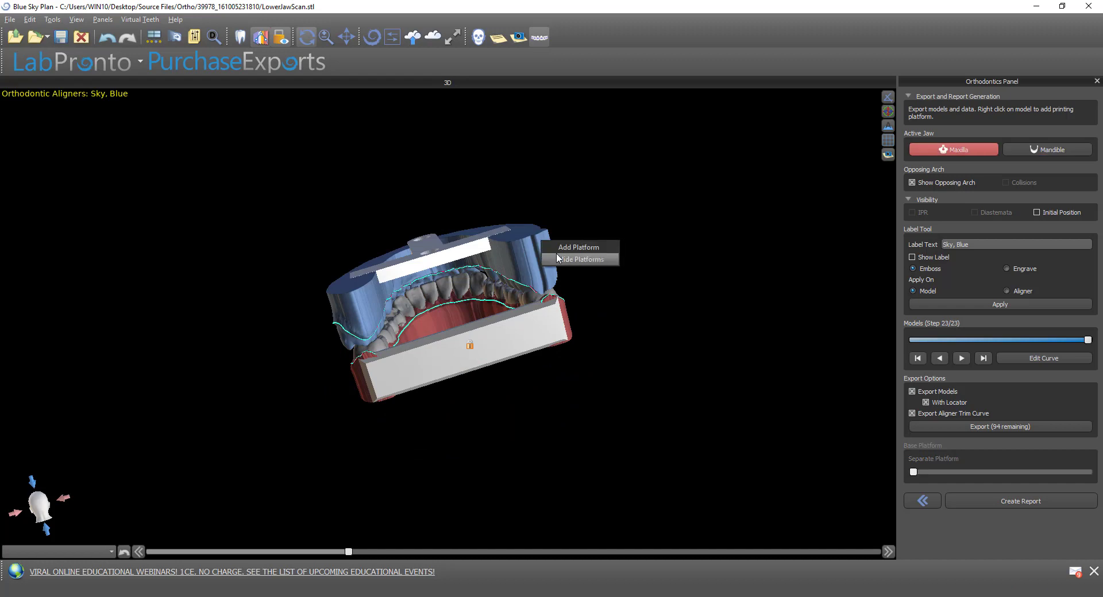
{"action": "left_click", "coordinate": [556, 251]}
{"action": "left_click_drag", "start_coordinate": [640, 458], "coordinate": [567, 456]}
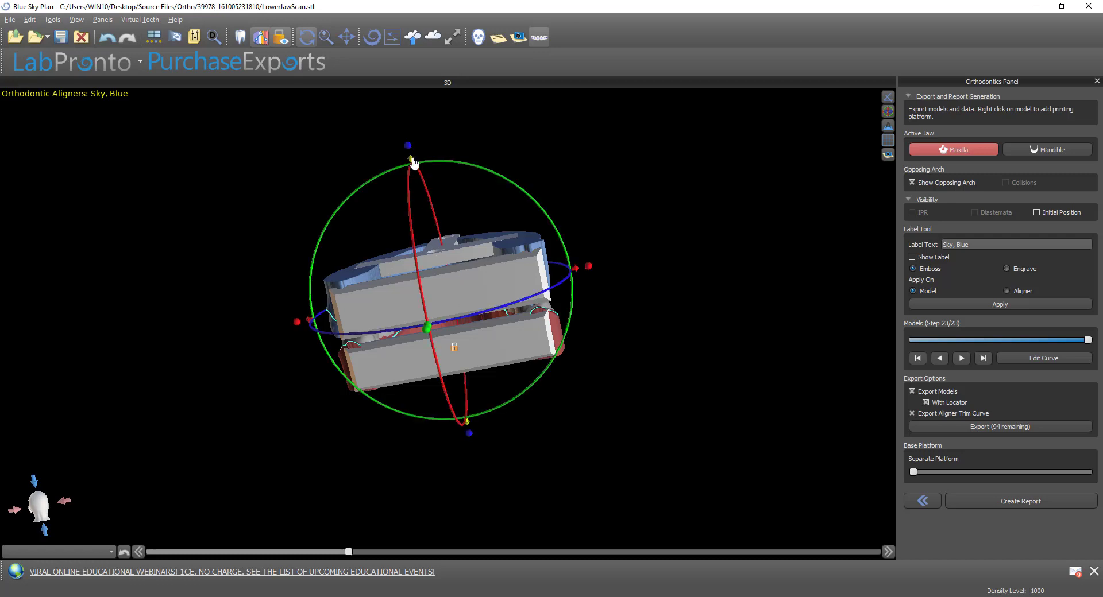
{"action": "left_click_drag", "start_coordinate": [413, 163], "coordinate": [515, 509]}
{"action": "scroll", "coordinate": [577, 443], "scroll_direction": "up", "scroll_amount": 3}
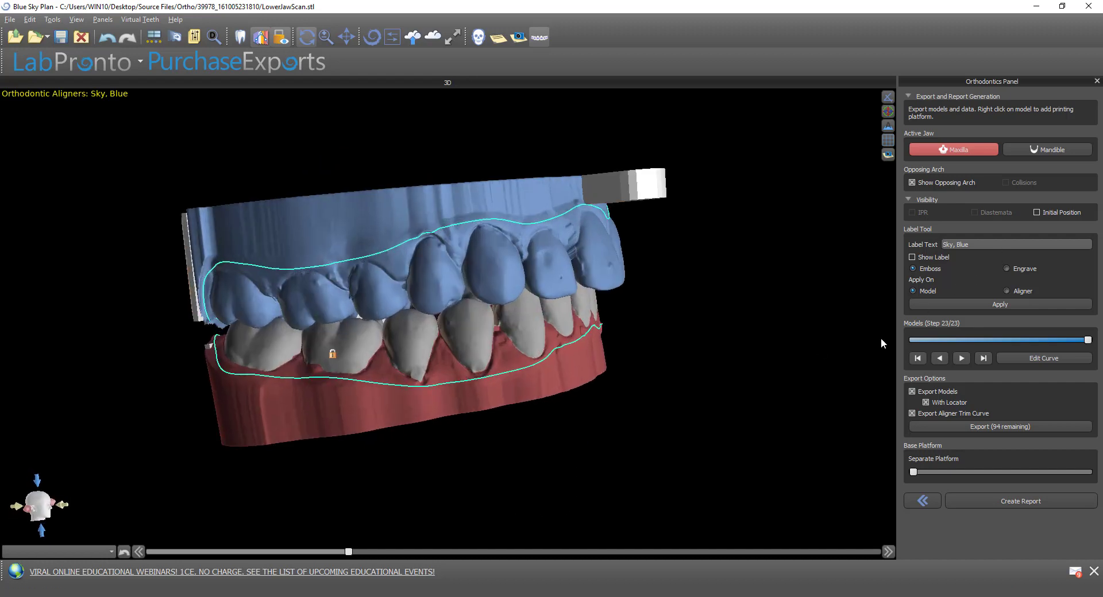
{"action": "right_click_drag", "start_coordinate": [678, 453], "coordinate": [805, 459]}
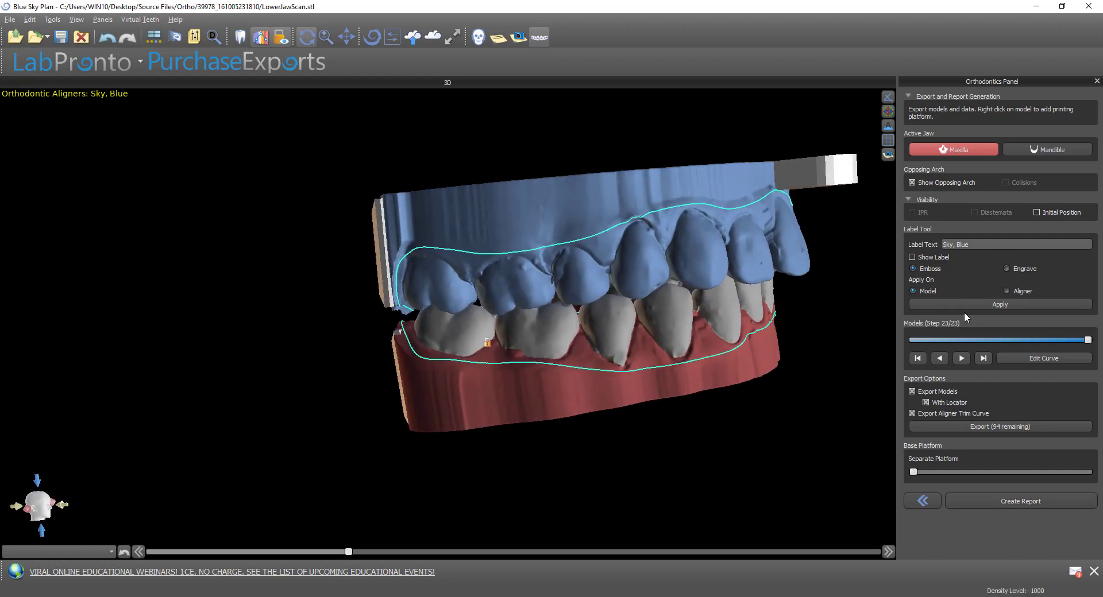
Step: Show the model label, line it up with the side of the lower model's base and re-enter the patient's name as its text
{"action": "left_click", "coordinate": [916, 258]}
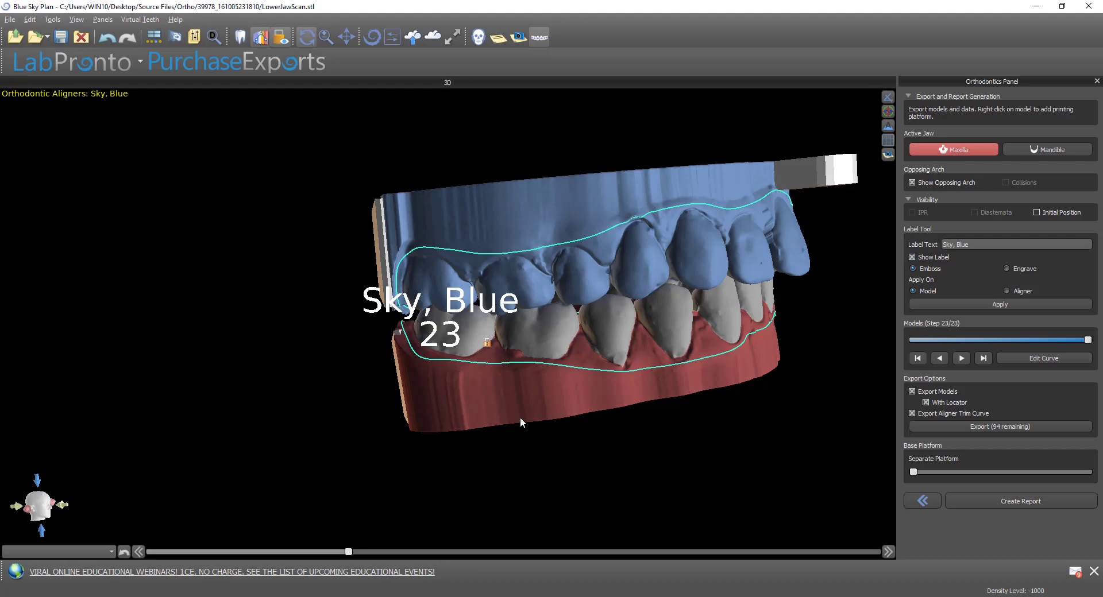
{"action": "left_click_drag", "start_coordinate": [520, 423], "coordinate": [477, 364]}
{"action": "scroll", "coordinate": [480, 374], "scroll_direction": "up", "scroll_amount": 5}
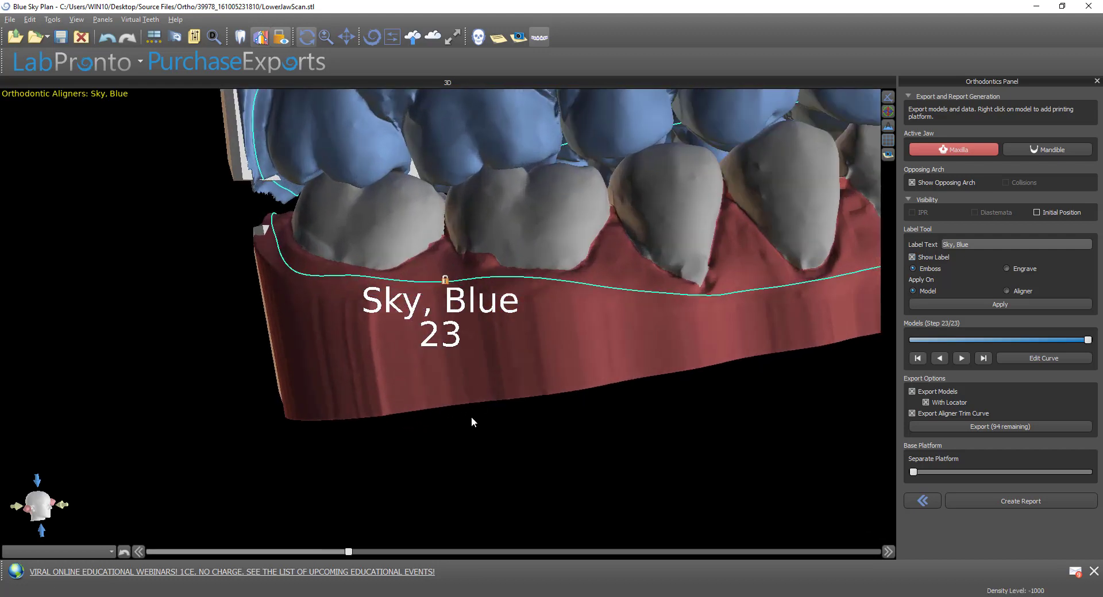
{"action": "left_click_drag", "start_coordinate": [471, 423], "coordinate": [330, 422]}
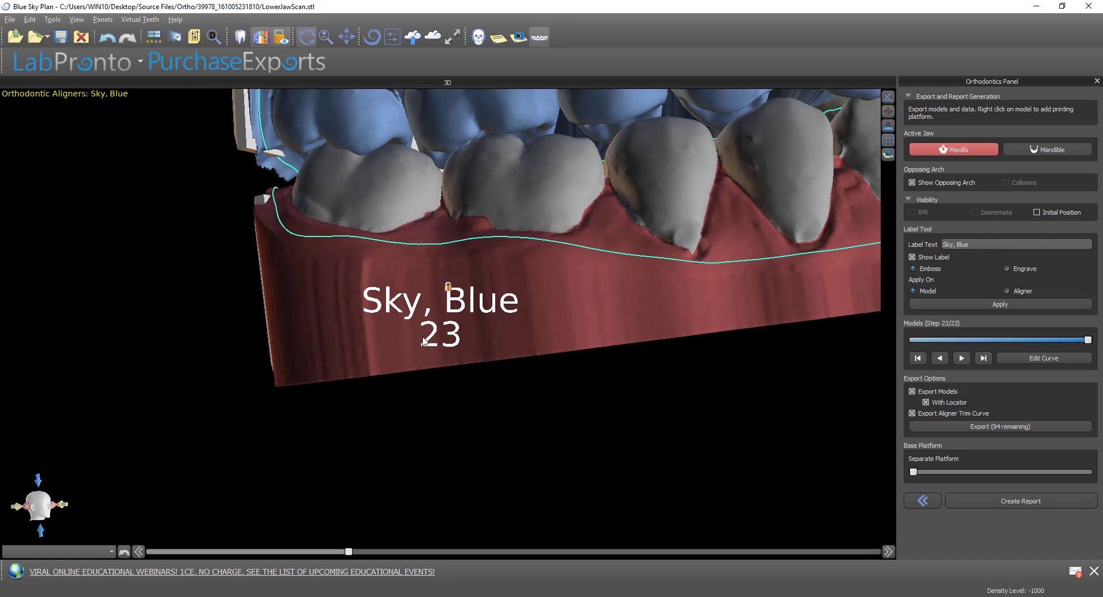
{"action": "key", "text": "ctrl+a"}
{"action": "key", "text": "BackSpace"}
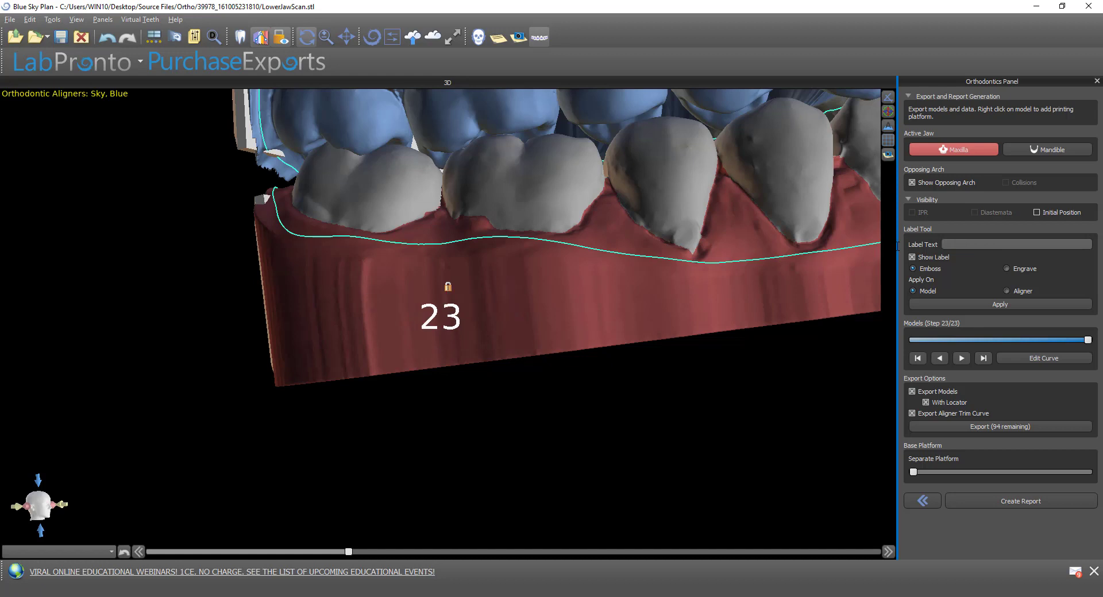
{"action": "type", "text": "Sky"}
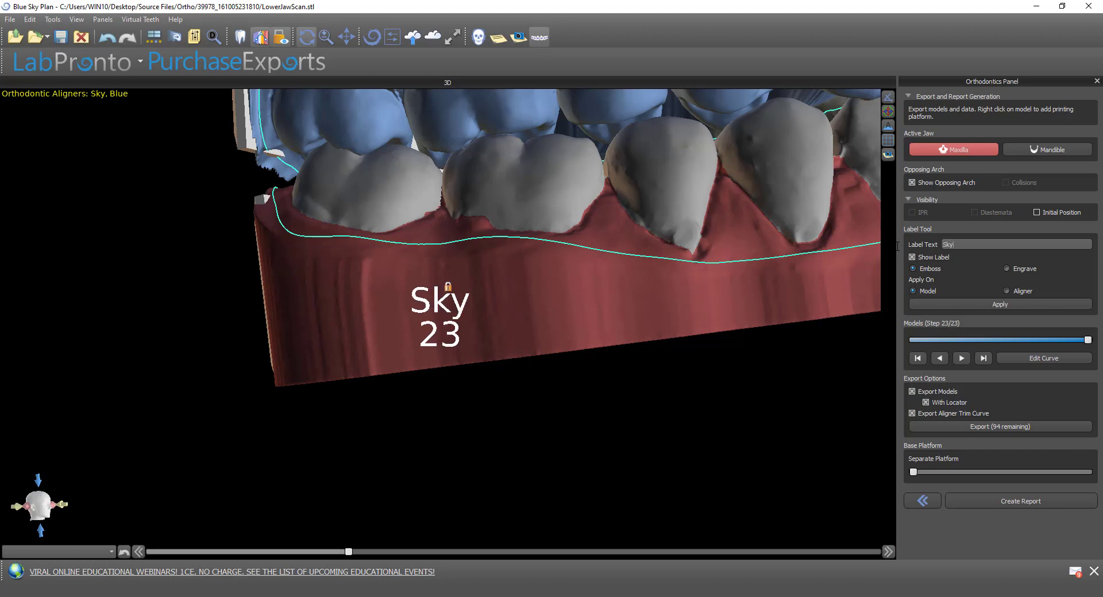
{"action": "type", "text": ",Blue"}
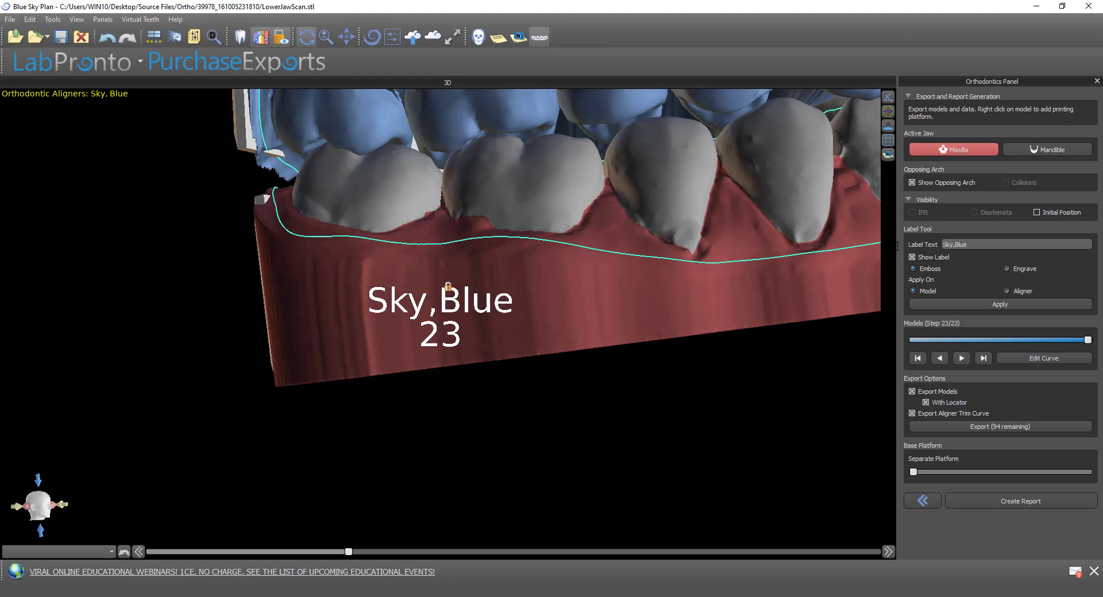
{"action": "left_click_drag", "start_coordinate": [142, 272], "coordinate": [205, 235]}
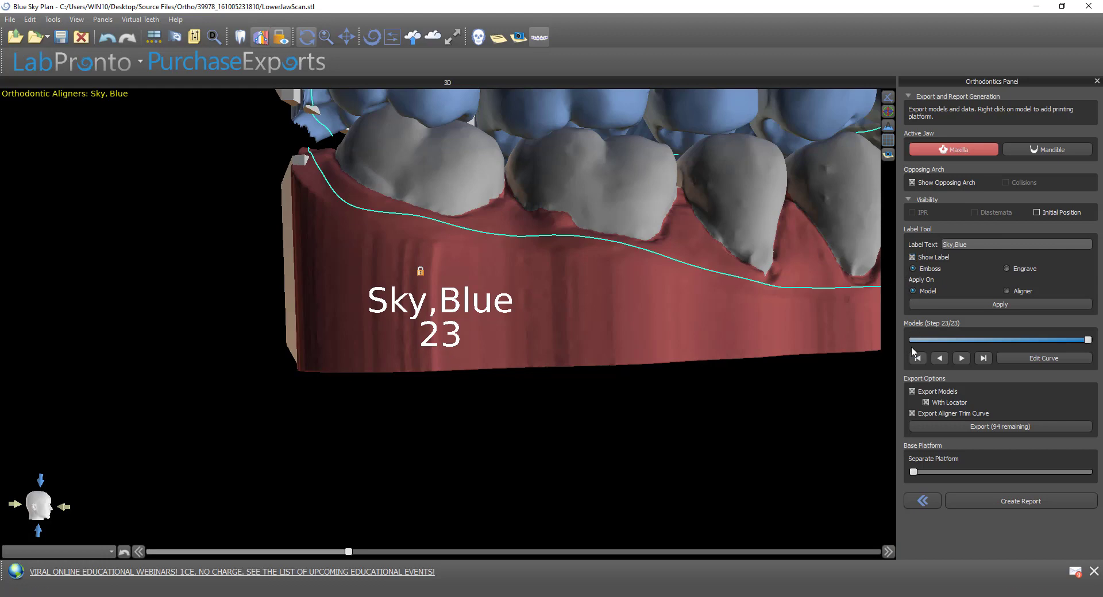
Step: Make the mandible active, set its model to step 5 of 9 and inspect the platforms on both jaws
{"action": "left_click", "coordinate": [1046, 149]}
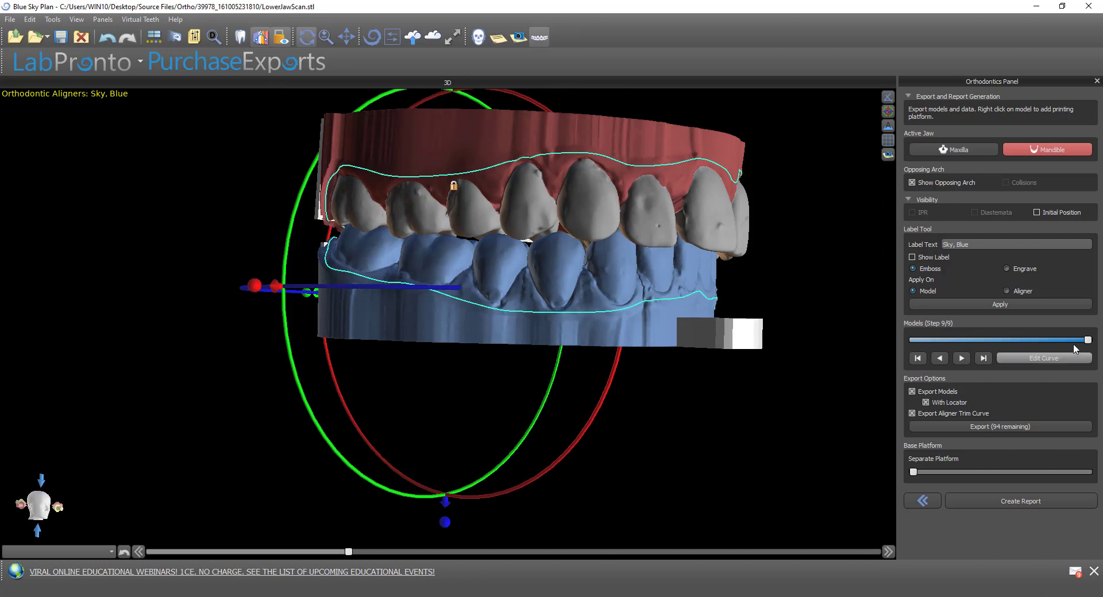
{"action": "left_click_drag", "start_coordinate": [1087, 340], "coordinate": [1015, 338]}
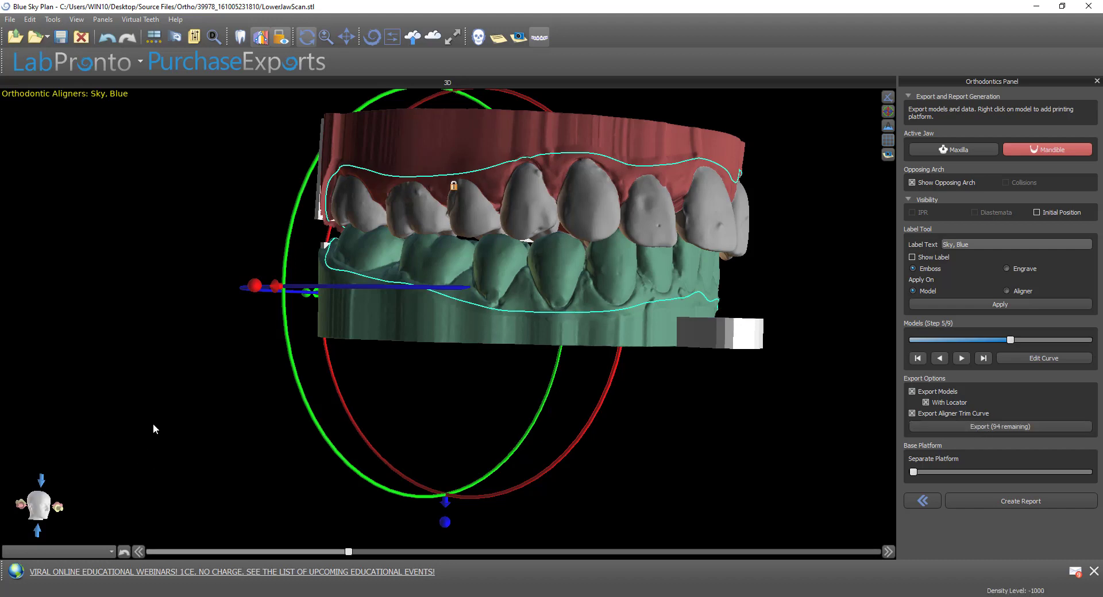
{"action": "left_click_drag", "start_coordinate": [153, 423], "coordinate": [450, 327]}
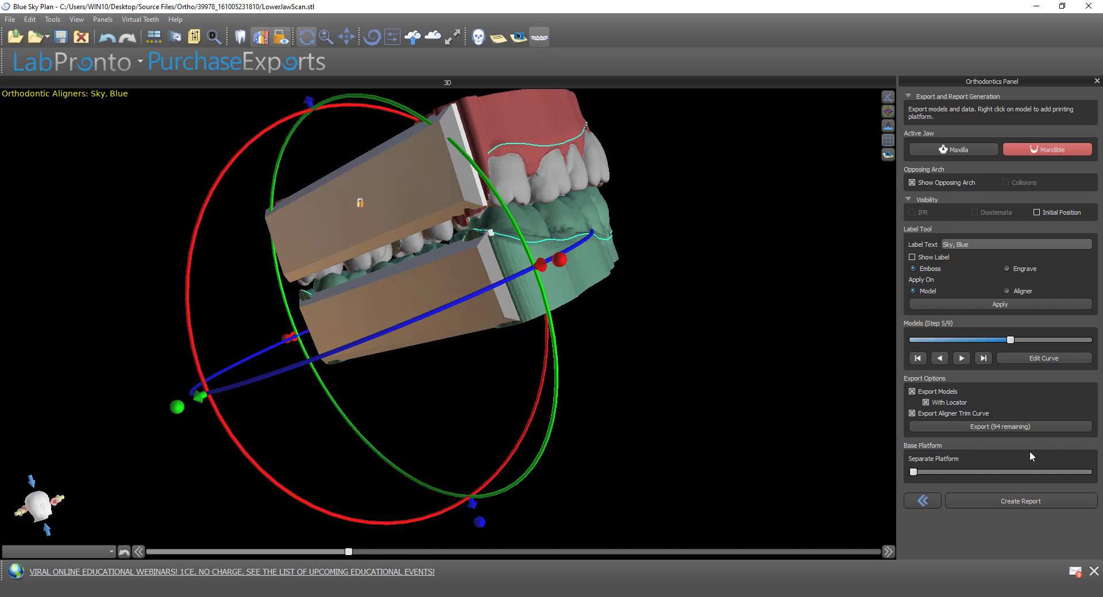
{"action": "mouse_move", "coordinate": [914, 473]}
{"action": "left_mouse_down"}
{"action": "mouse_move", "coordinate": [1032, 473]}
{"action": "mouse_move", "coordinate": [894, 471]}
{"action": "left_mouse_up"}
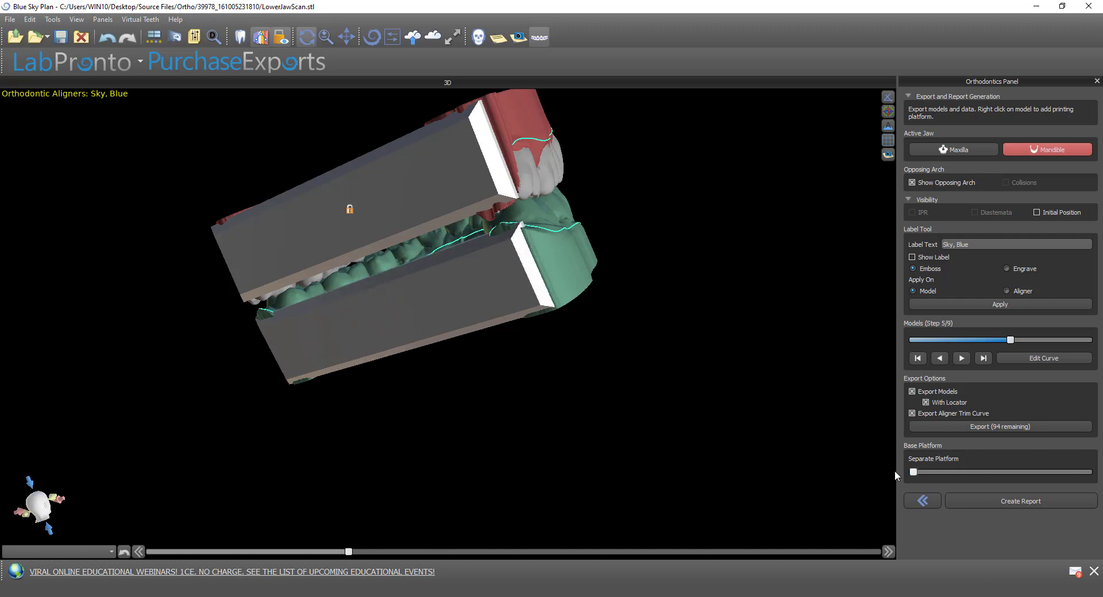
{"action": "left_click_drag", "start_coordinate": [771, 335], "coordinate": [486, 443]}
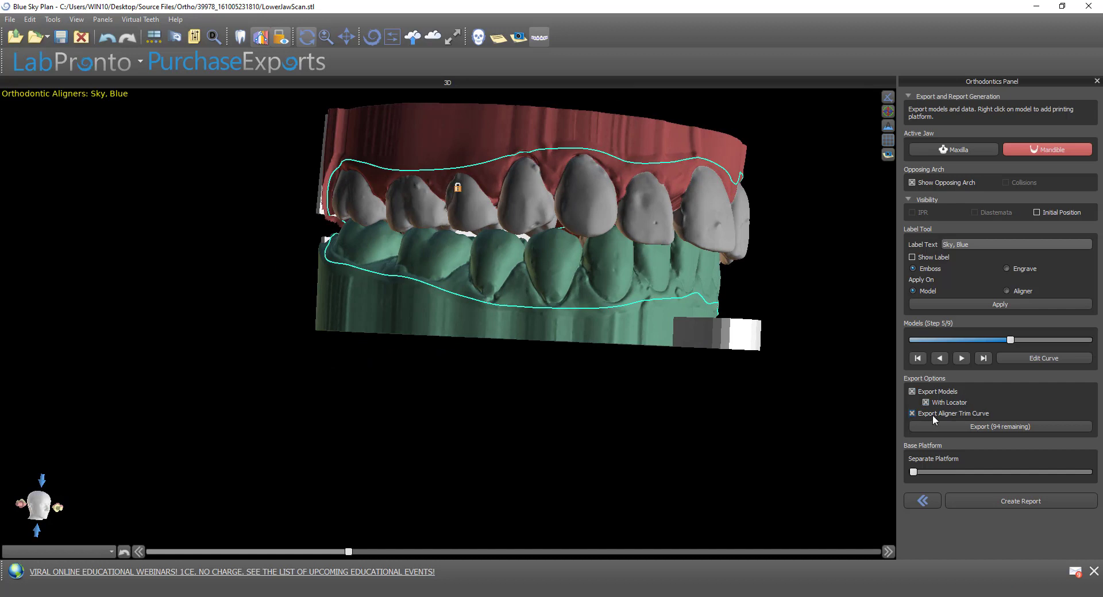
Step: Export the mandible's models with locator and aligner trim curves to a new Desktop folder named Aligner trimcurve export
{"action": "left_click", "coordinate": [966, 428]}
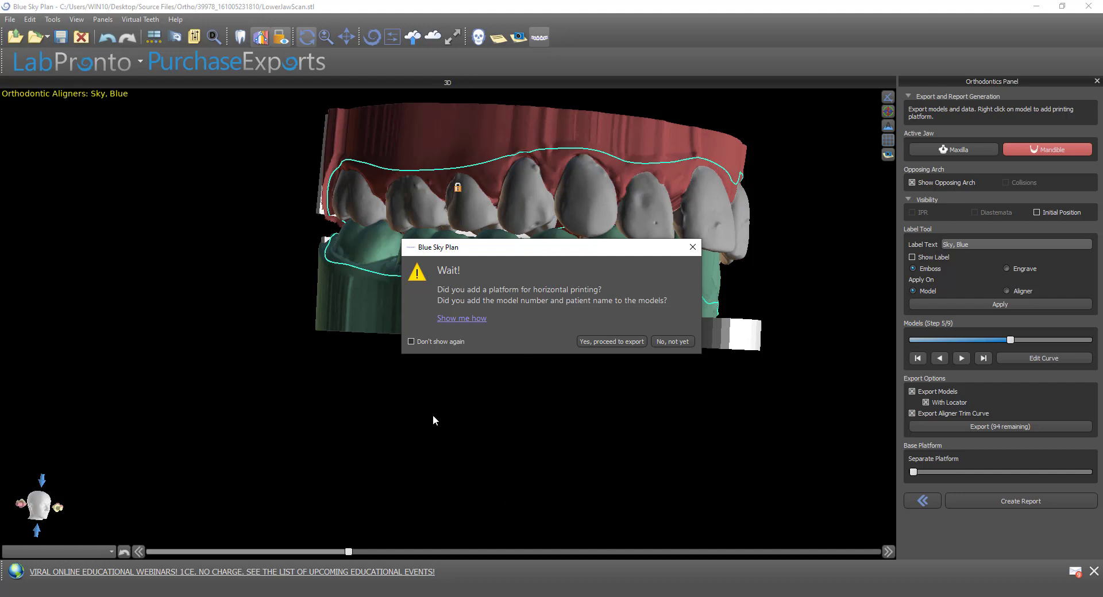
{"action": "left_click", "coordinate": [594, 342]}
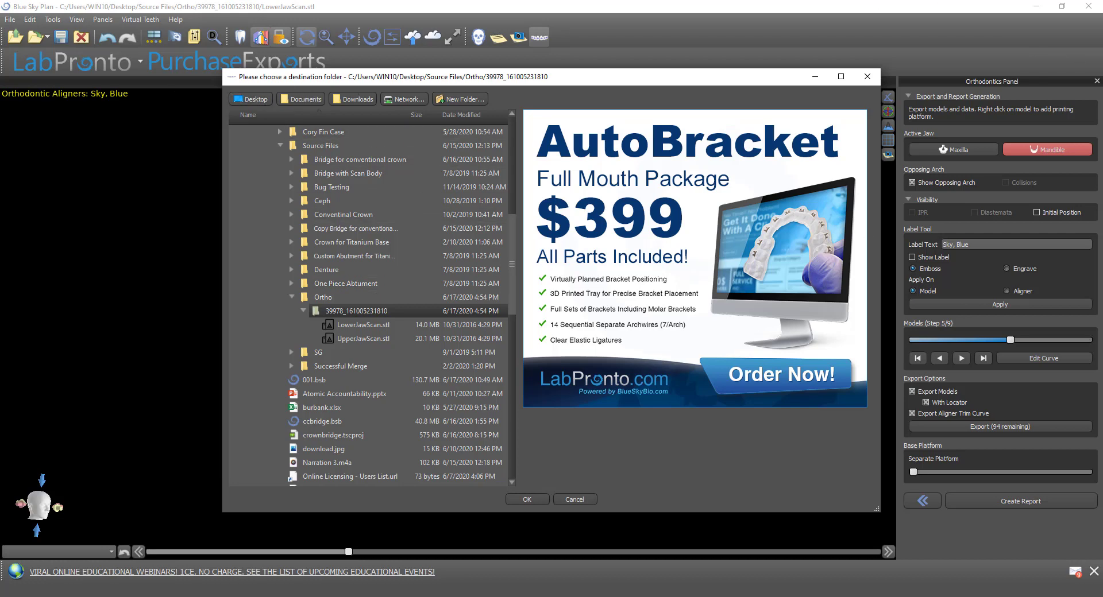
{"action": "left_click", "coordinate": [250, 99]}
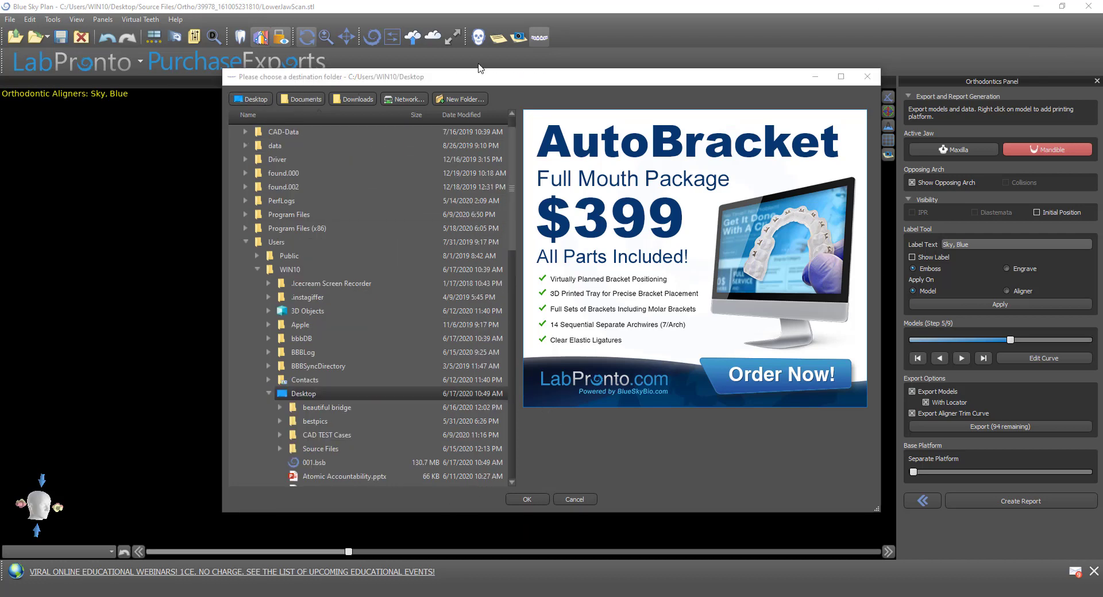
{"action": "left_click", "coordinate": [455, 100]}
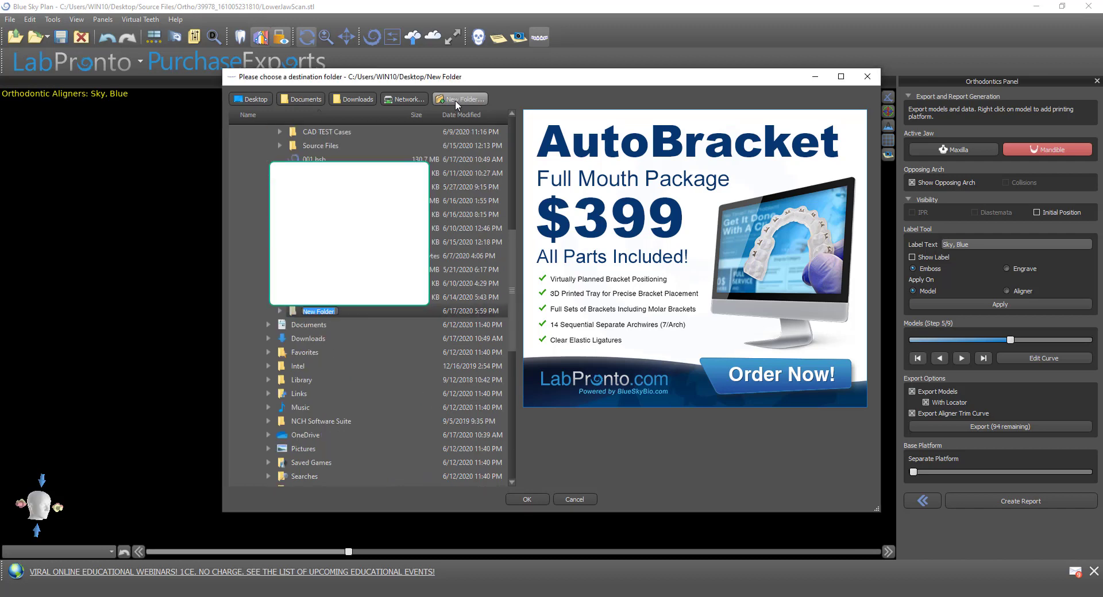
{"action": "type", "text": "Aligner trimcurve export"}
{"action": "key", "text": "Return"}
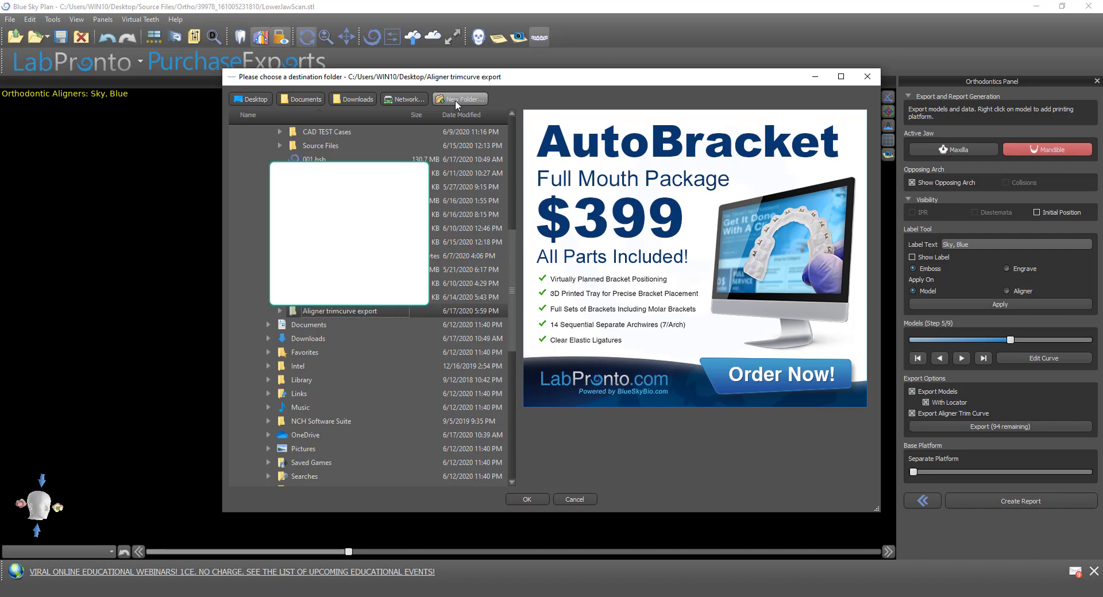
{"action": "left_click", "coordinate": [525, 498]}
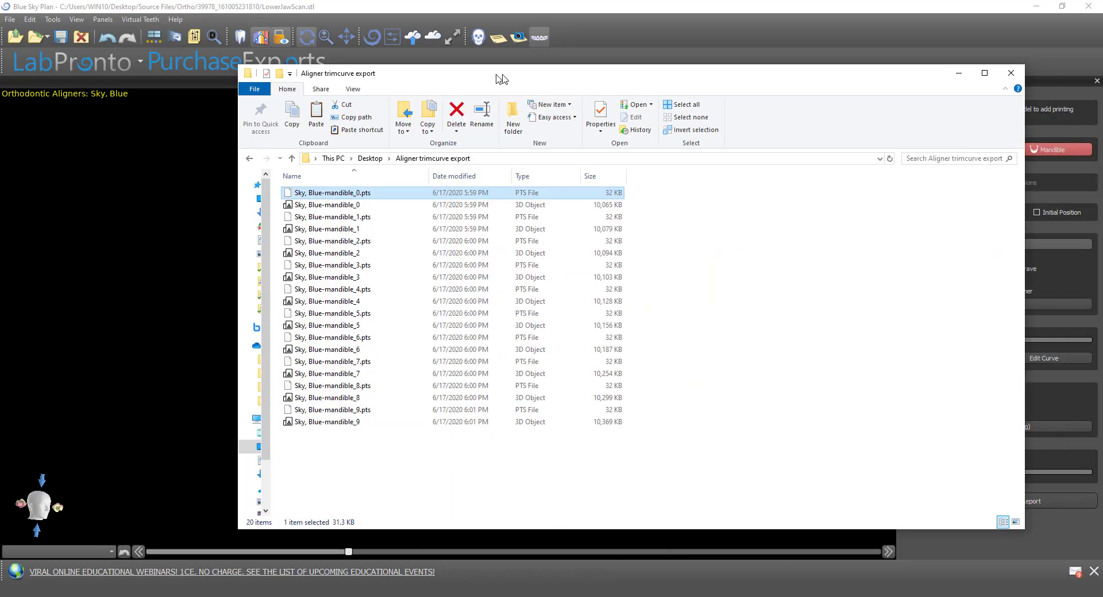
Step: In the export folder, compare the mandible step 0 model with its trim curve file and open the .pts file
{"action": "left_click_drag", "start_coordinate": [505, 79], "coordinate": [551, 92]}
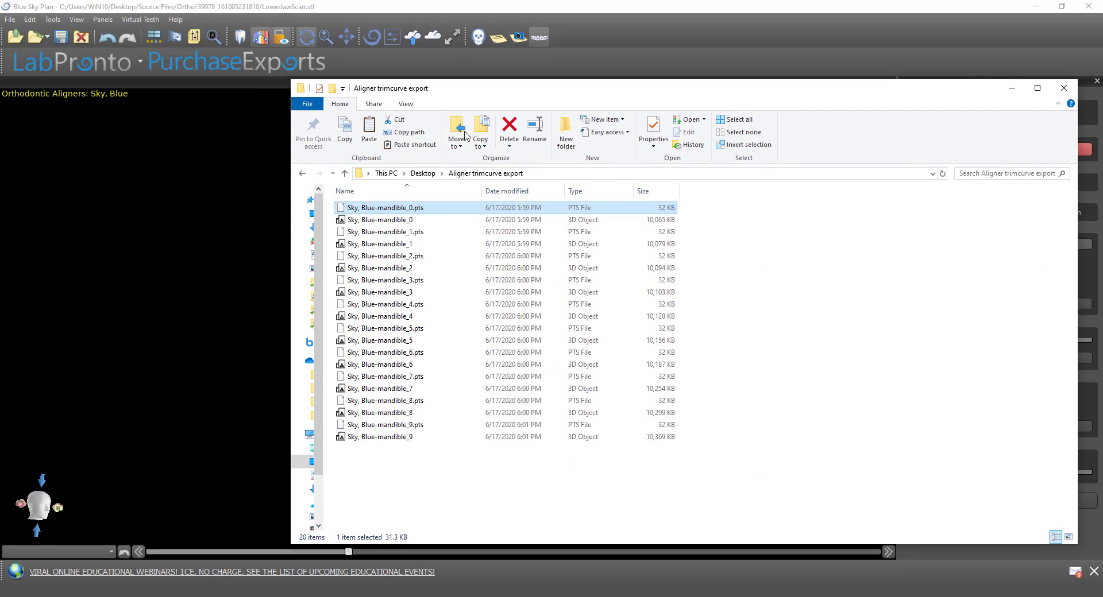
{"action": "left_click", "coordinate": [373, 224]}
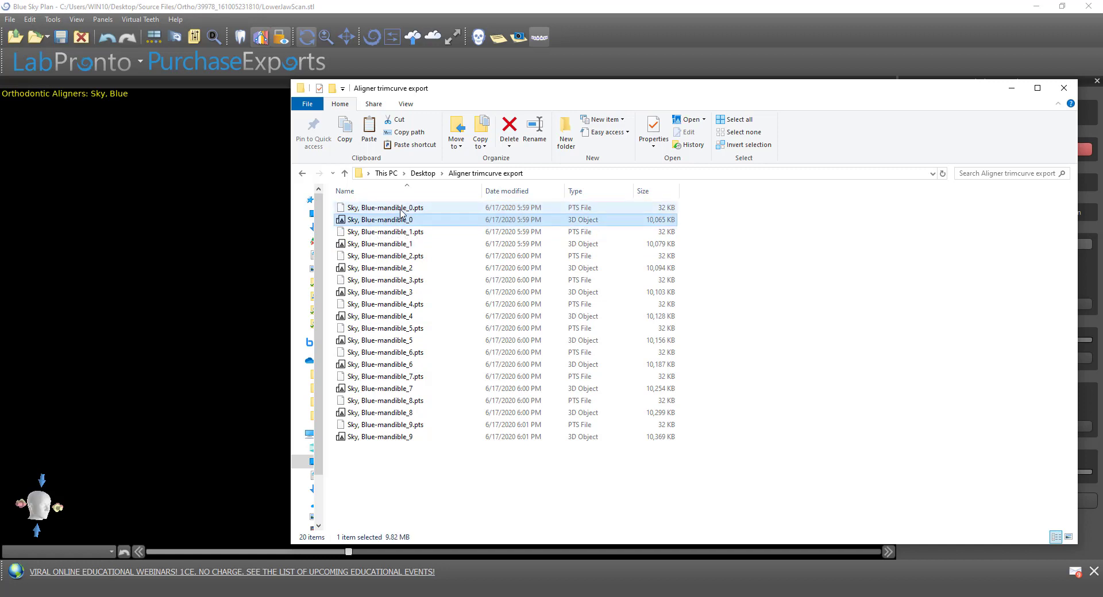
{"action": "left_click", "coordinate": [395, 208]}
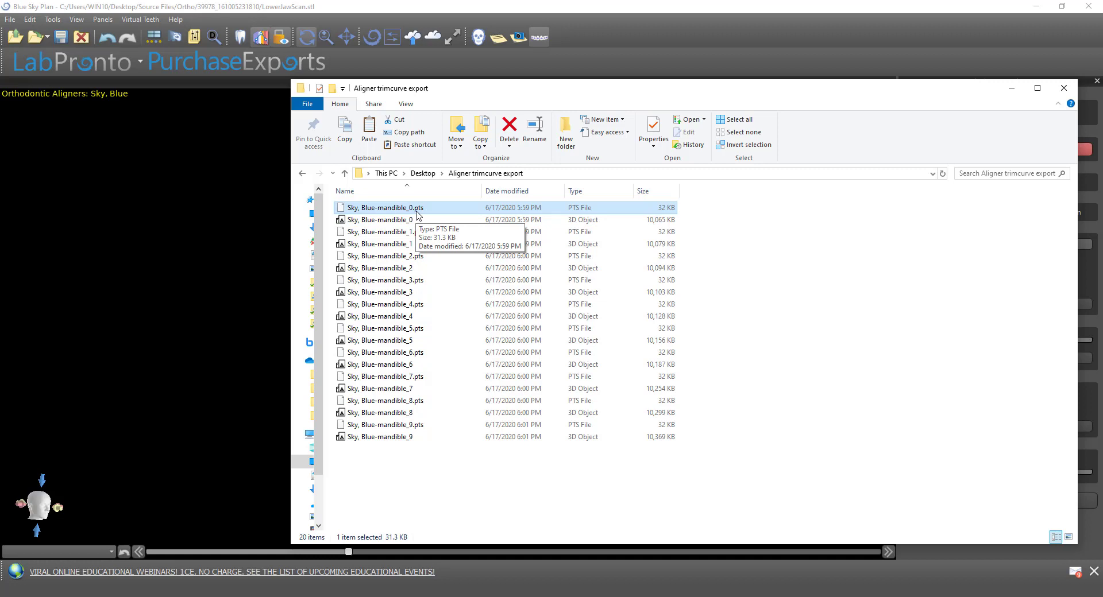
{"action": "double_click", "coordinate": [417, 210]}
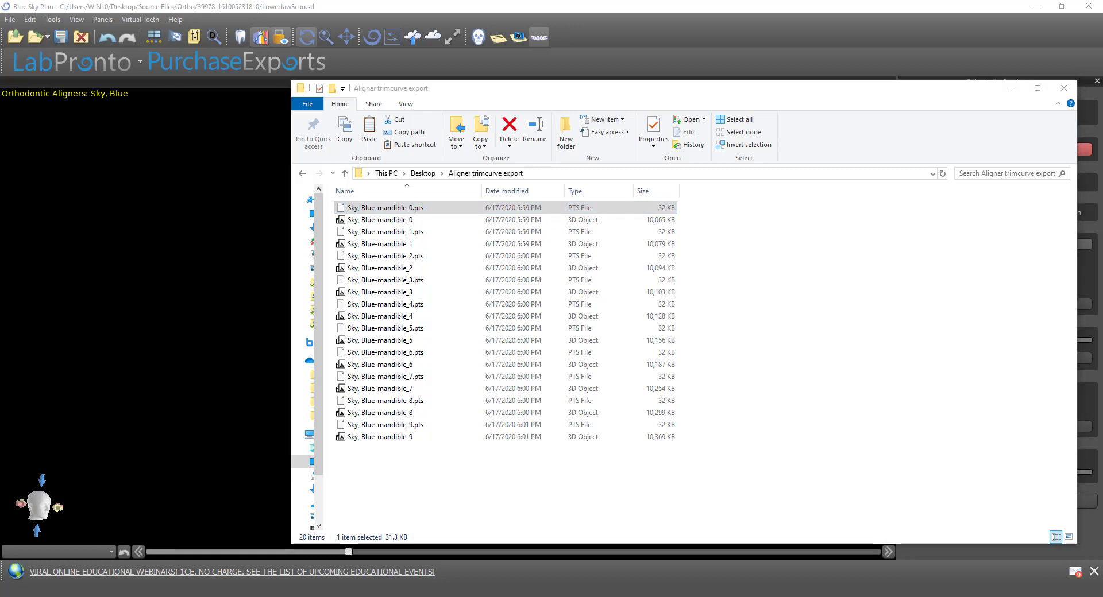